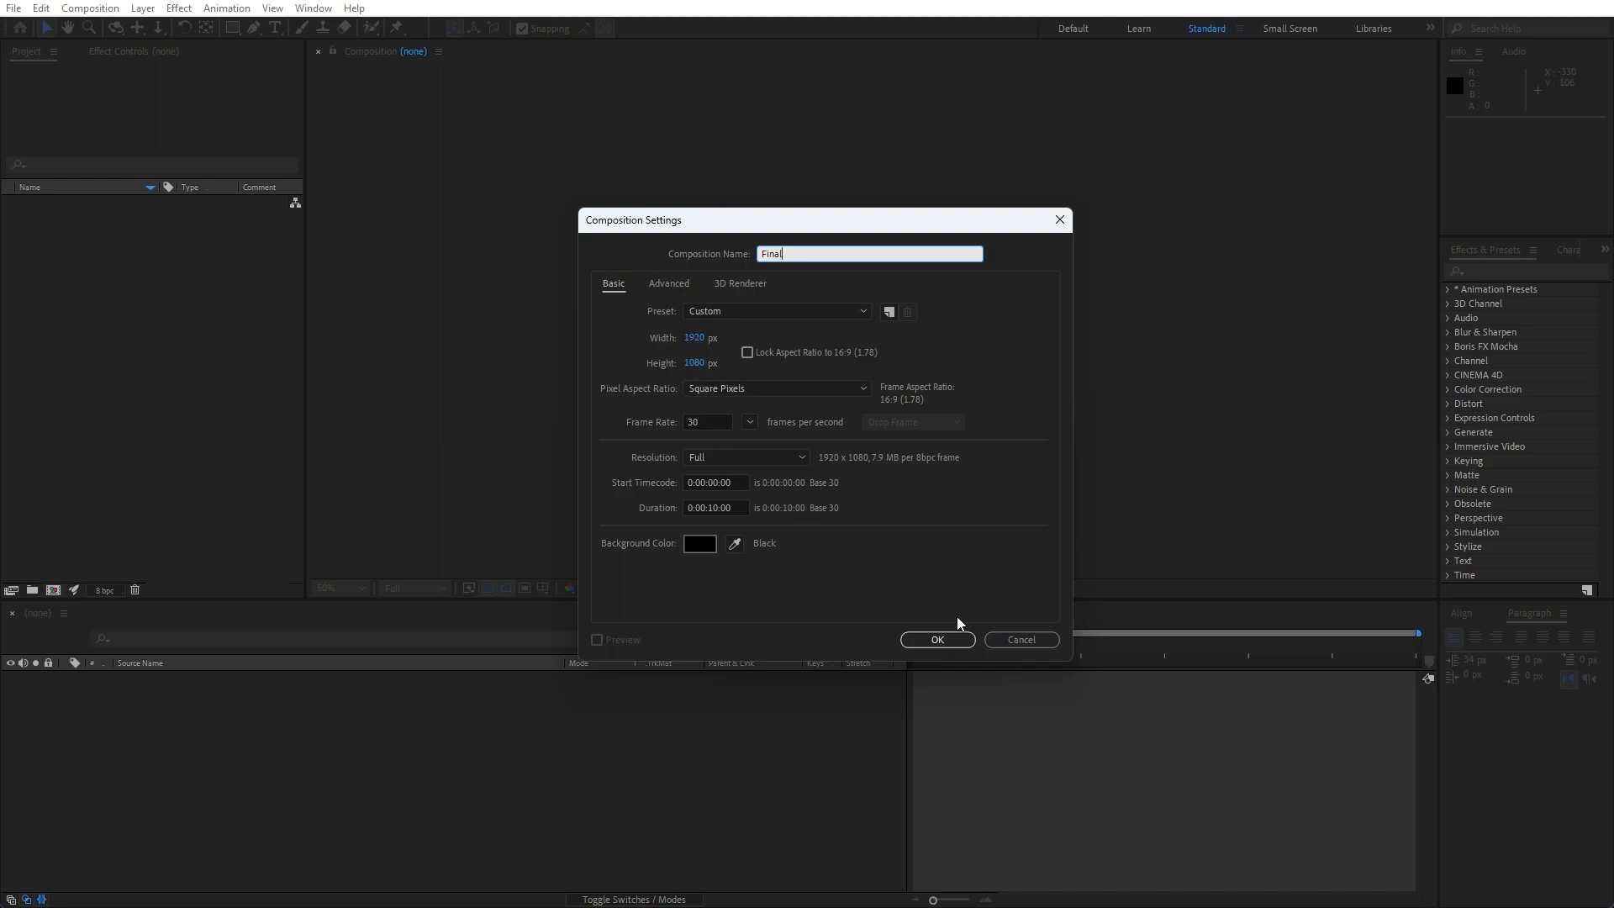
# - Create the 1920 x 1080, 30 fps, 10-second composition Final and add a black comp-size solid named Background
pyautogui.click(938, 640)
pyautogui.rightClick(434, 743)
pyautogui.moveTo(520, 532)
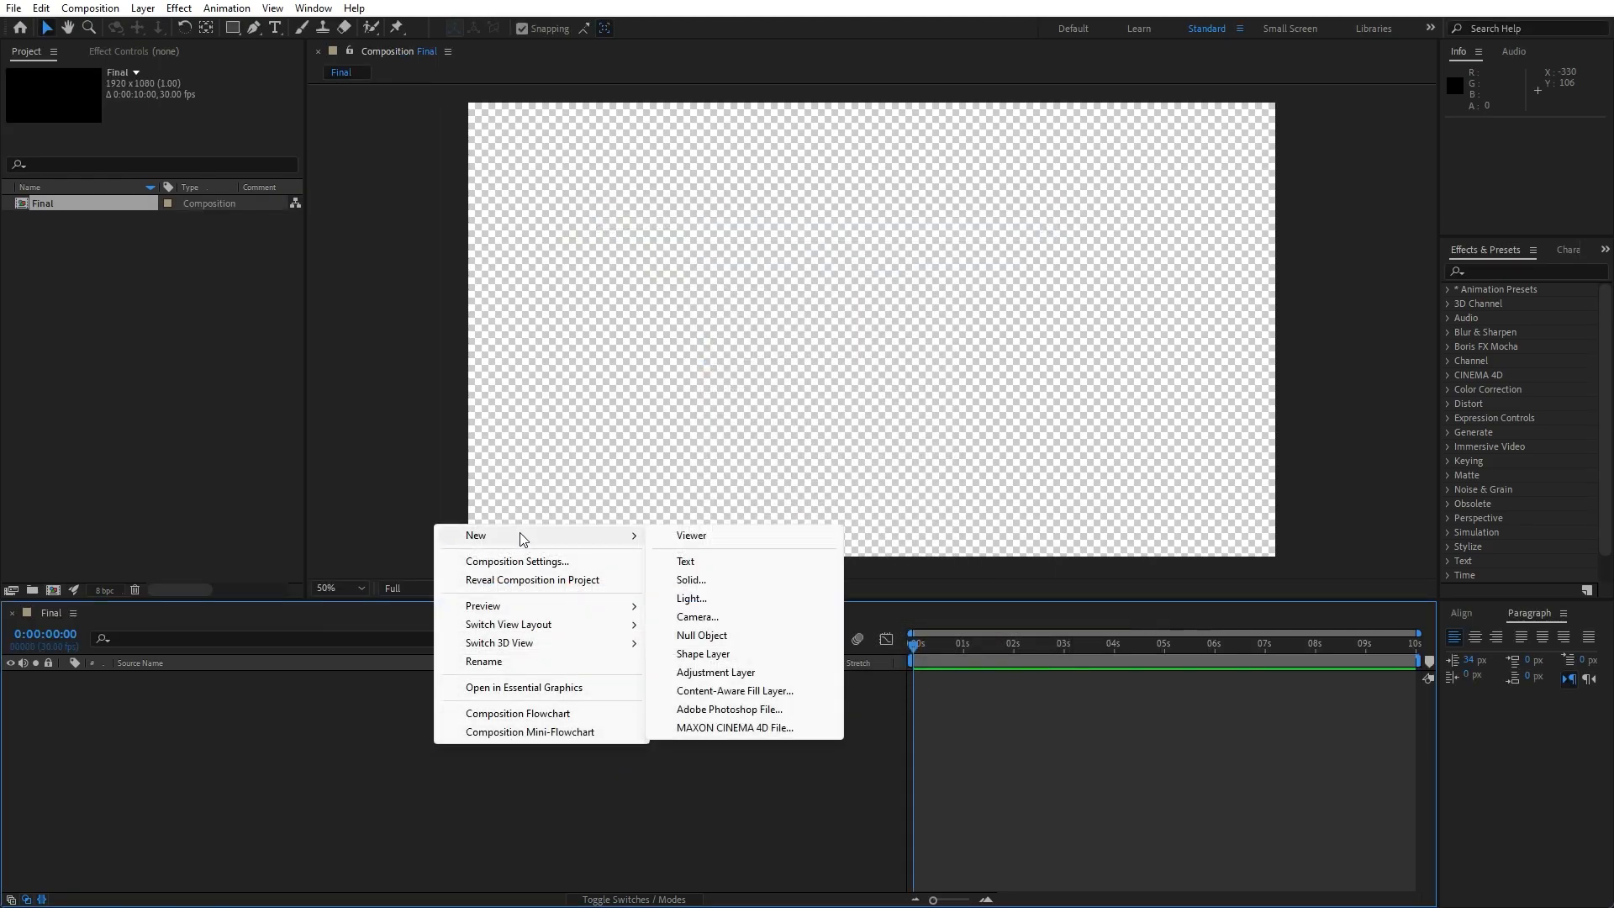
pyautogui.click(737, 582)
pyautogui.write('Background')
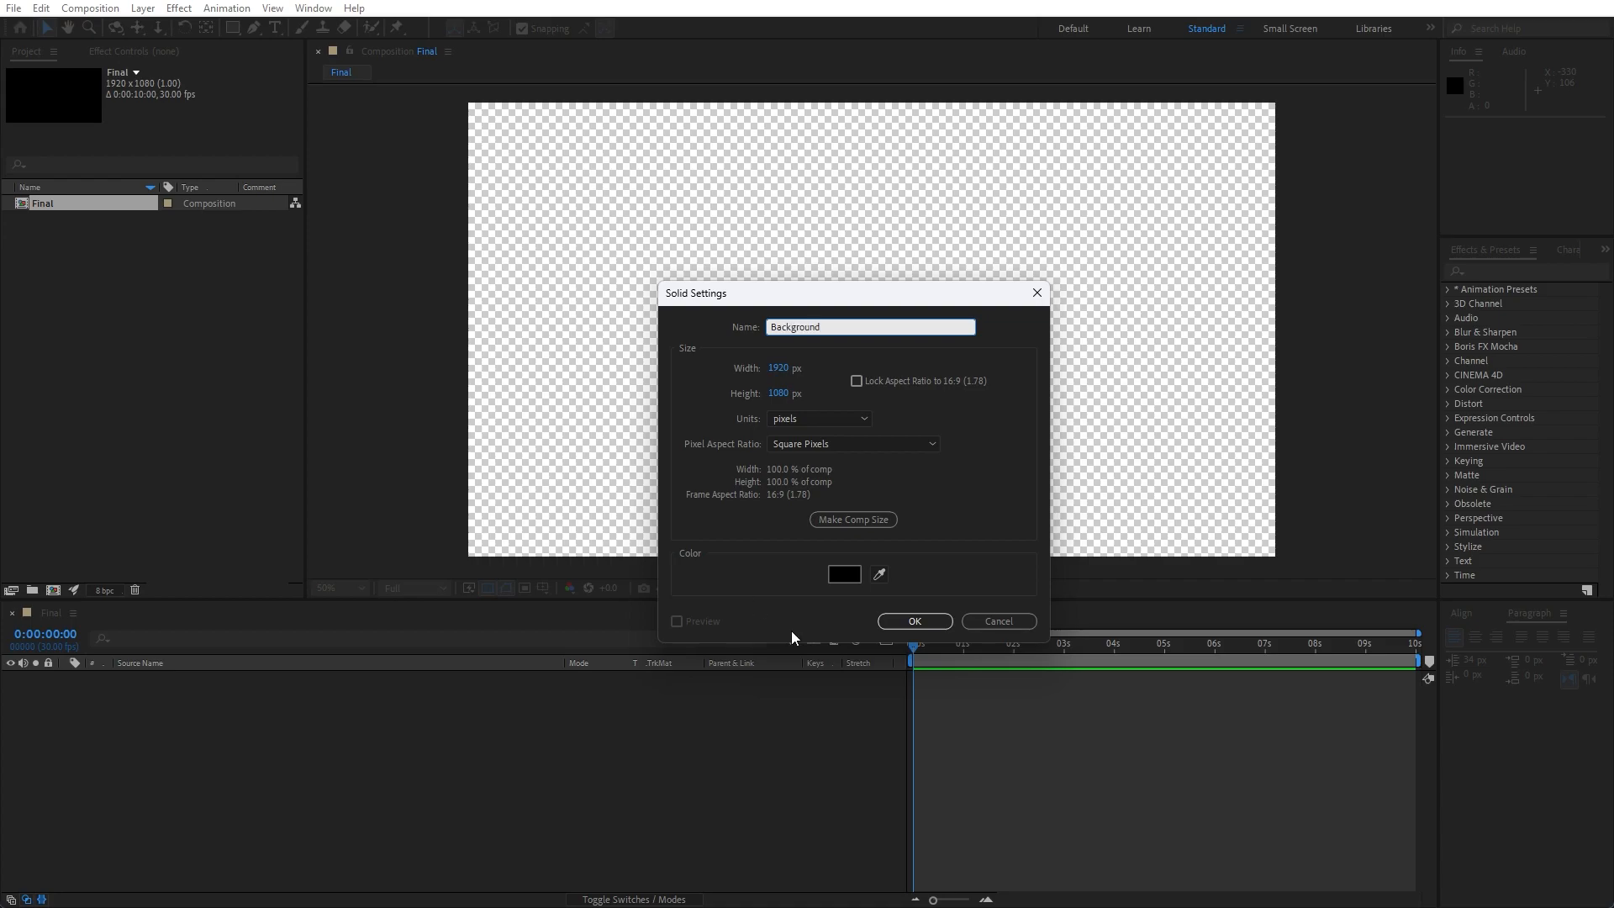
pyautogui.click(913, 621)
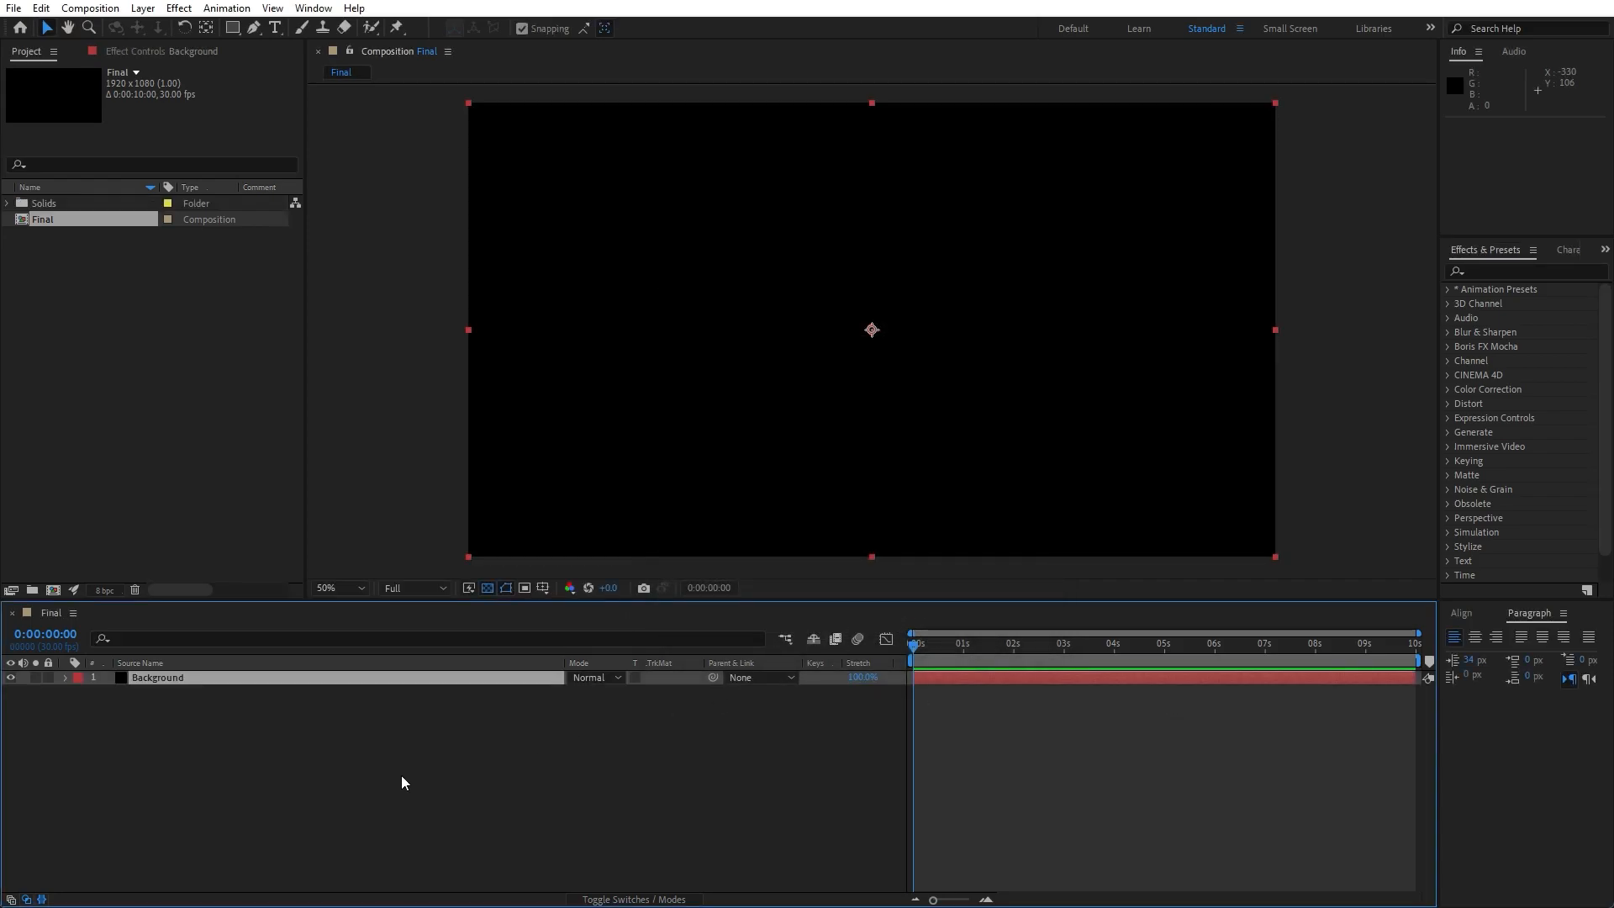
# - Find the Gradient Ramp effect and apply it to the Background layer
pyautogui.click(1535, 270)
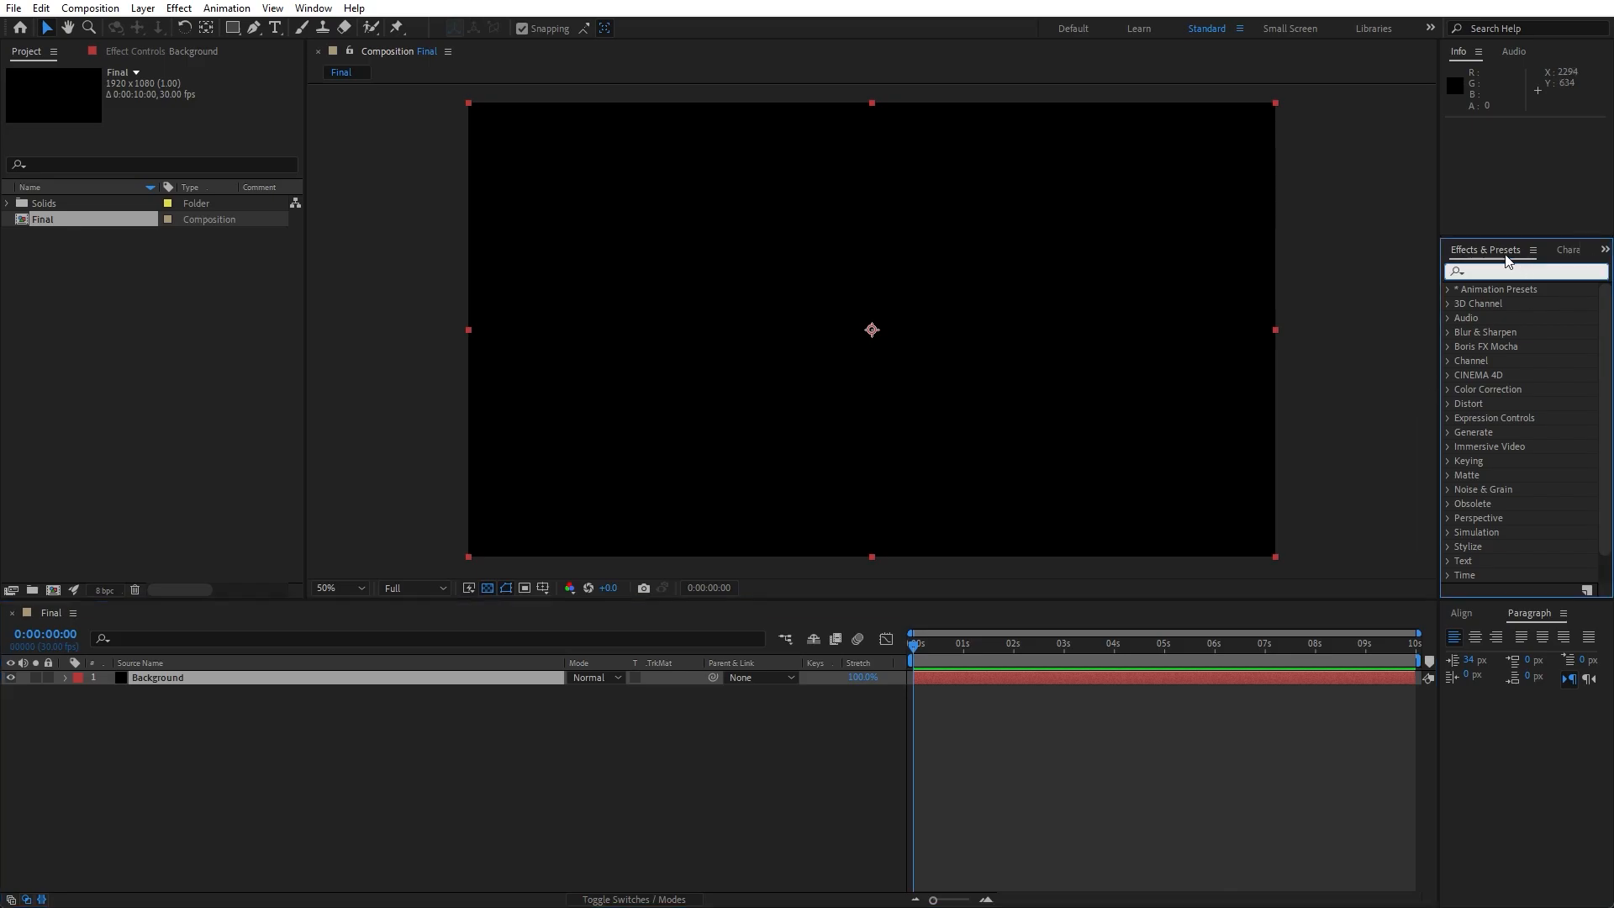
pyautogui.click(312, 9)
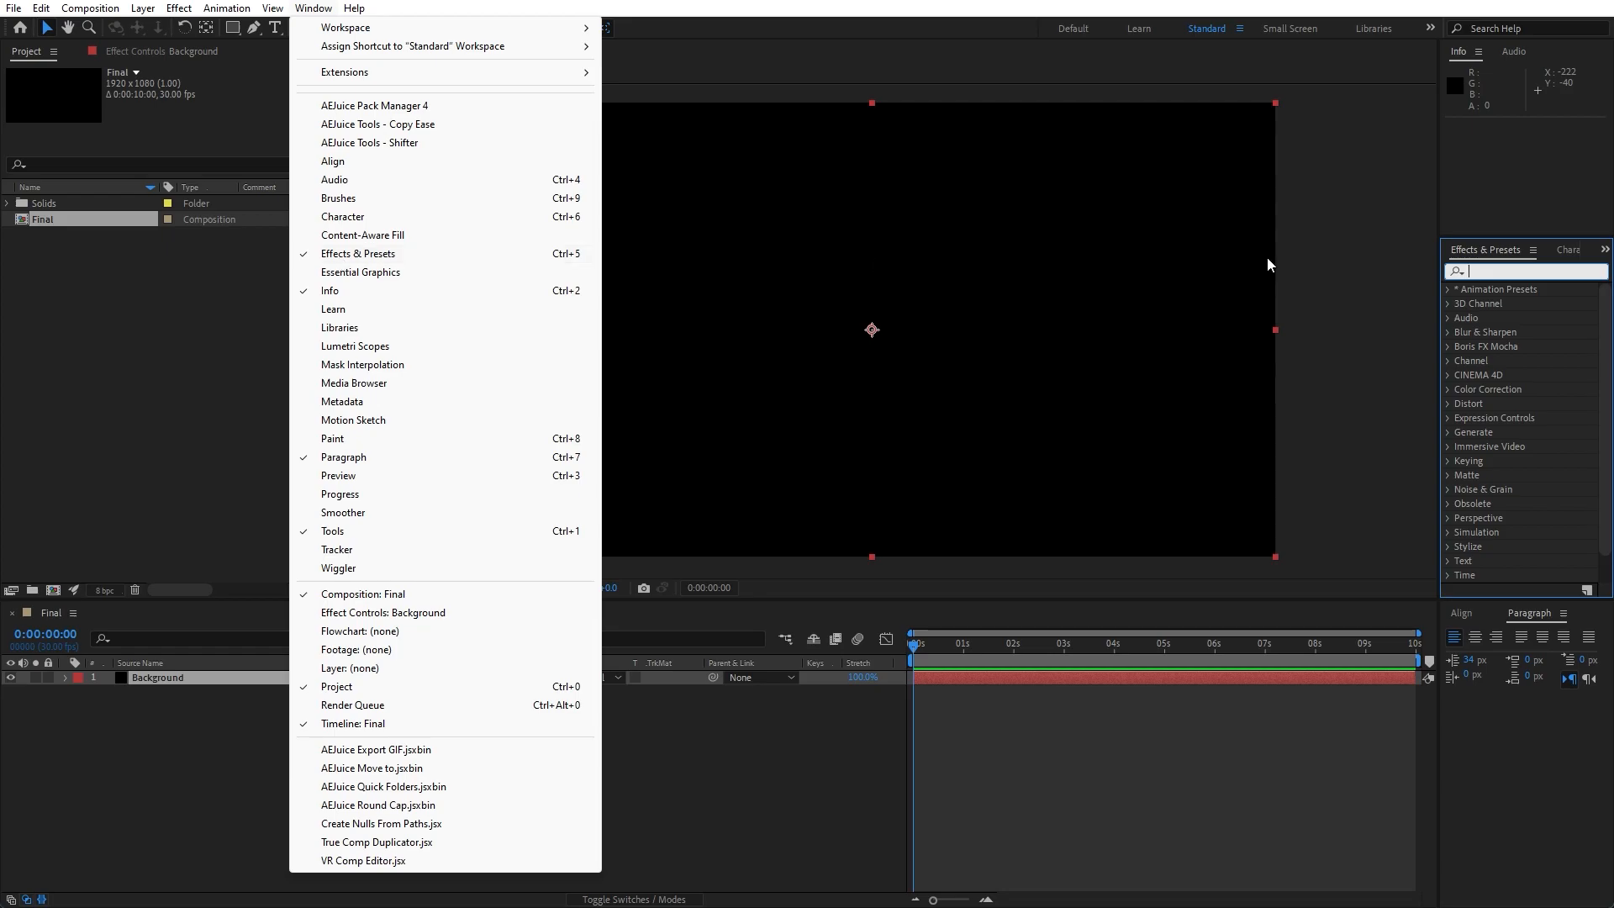
pyautogui.click(1511, 267)
pyautogui.write('ramp')
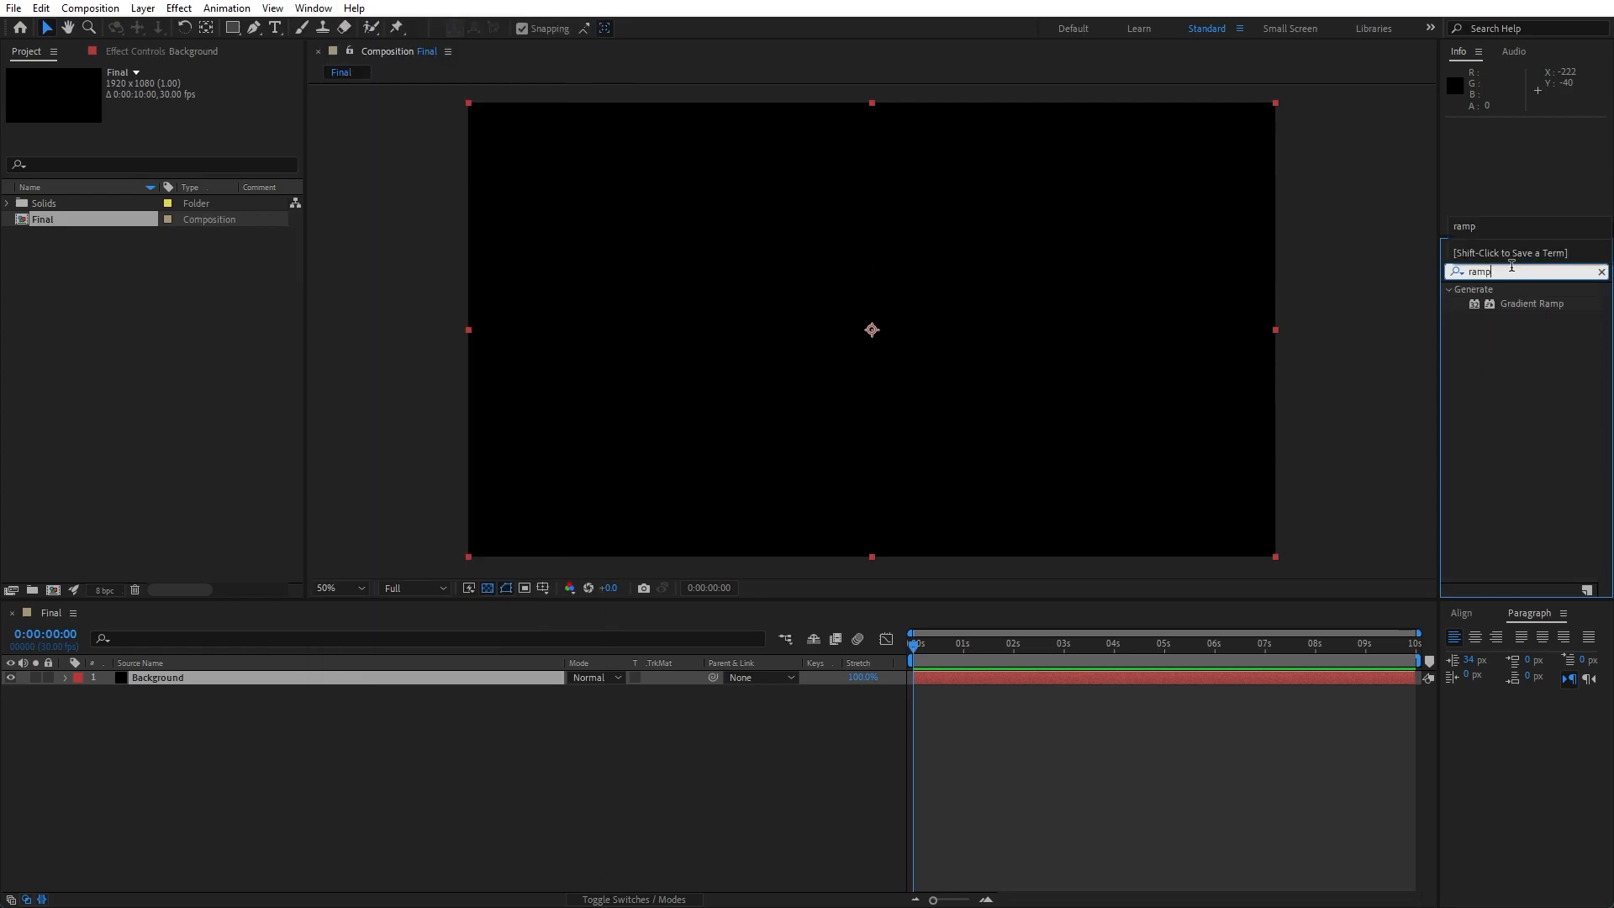
pyautogui.moveTo(1531, 304); pyautogui.dragTo(127, 679)
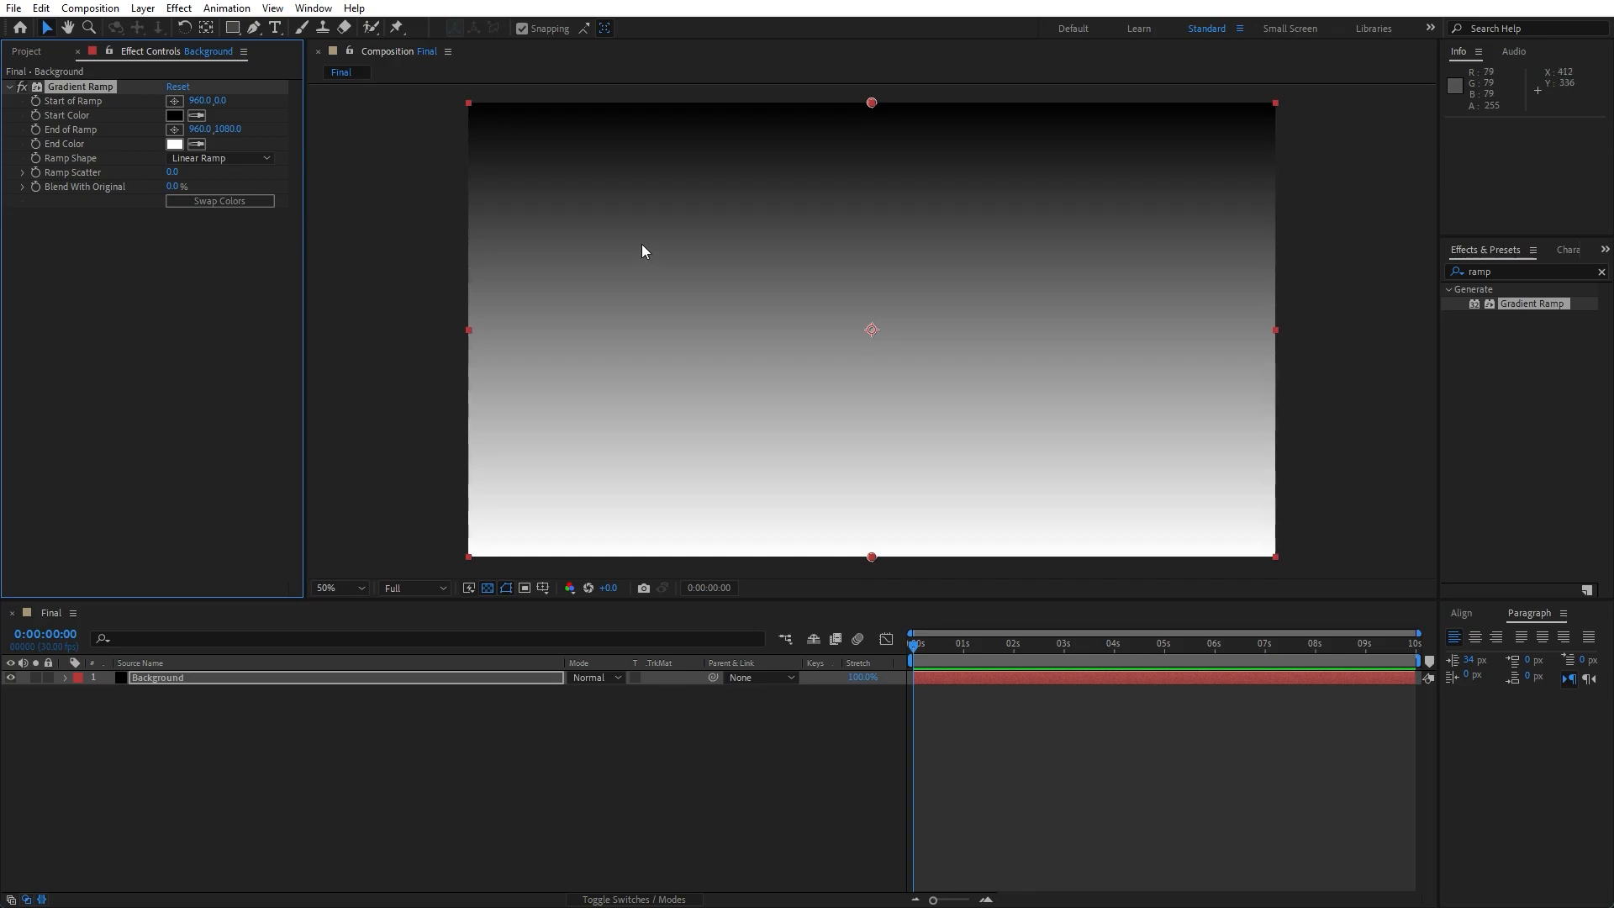
# - Place the ramp's start just outside the frame's upper-left corner, about (-18, -6), and its end beyond the lower-right corner, about (1964, 1094)
pyautogui.click(174, 100)
pyautogui.click(460, 100)
pyautogui.click(174, 130)
pyautogui.click(1293, 562)
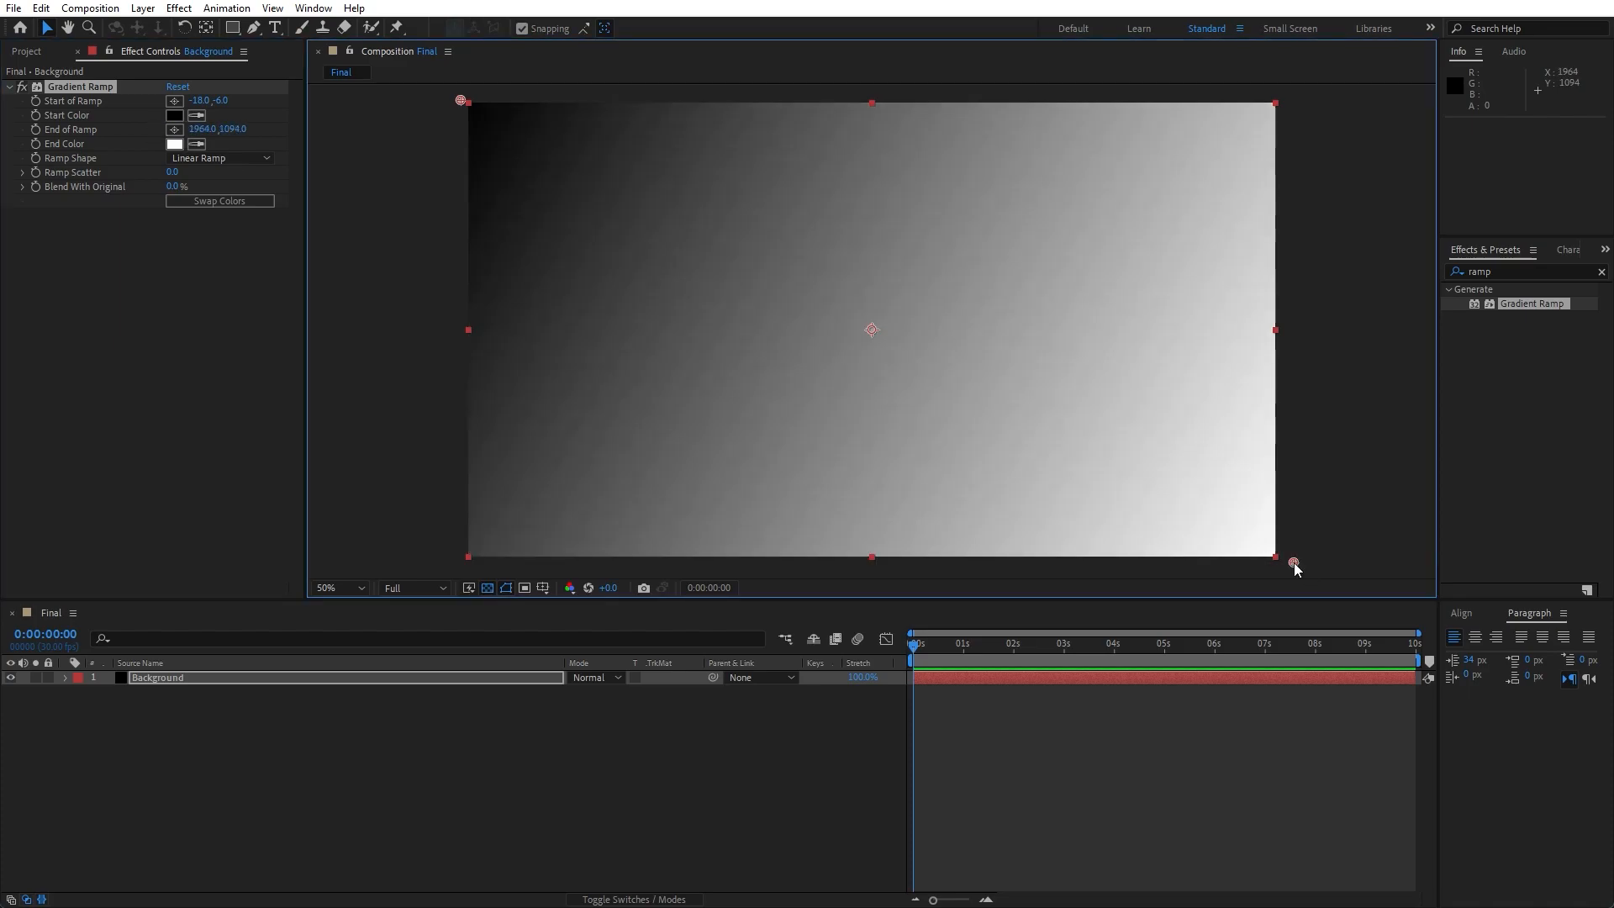
# - Set the Gradient Ramp's start color to hot pink, FF00A2
pyautogui.click(174, 115)
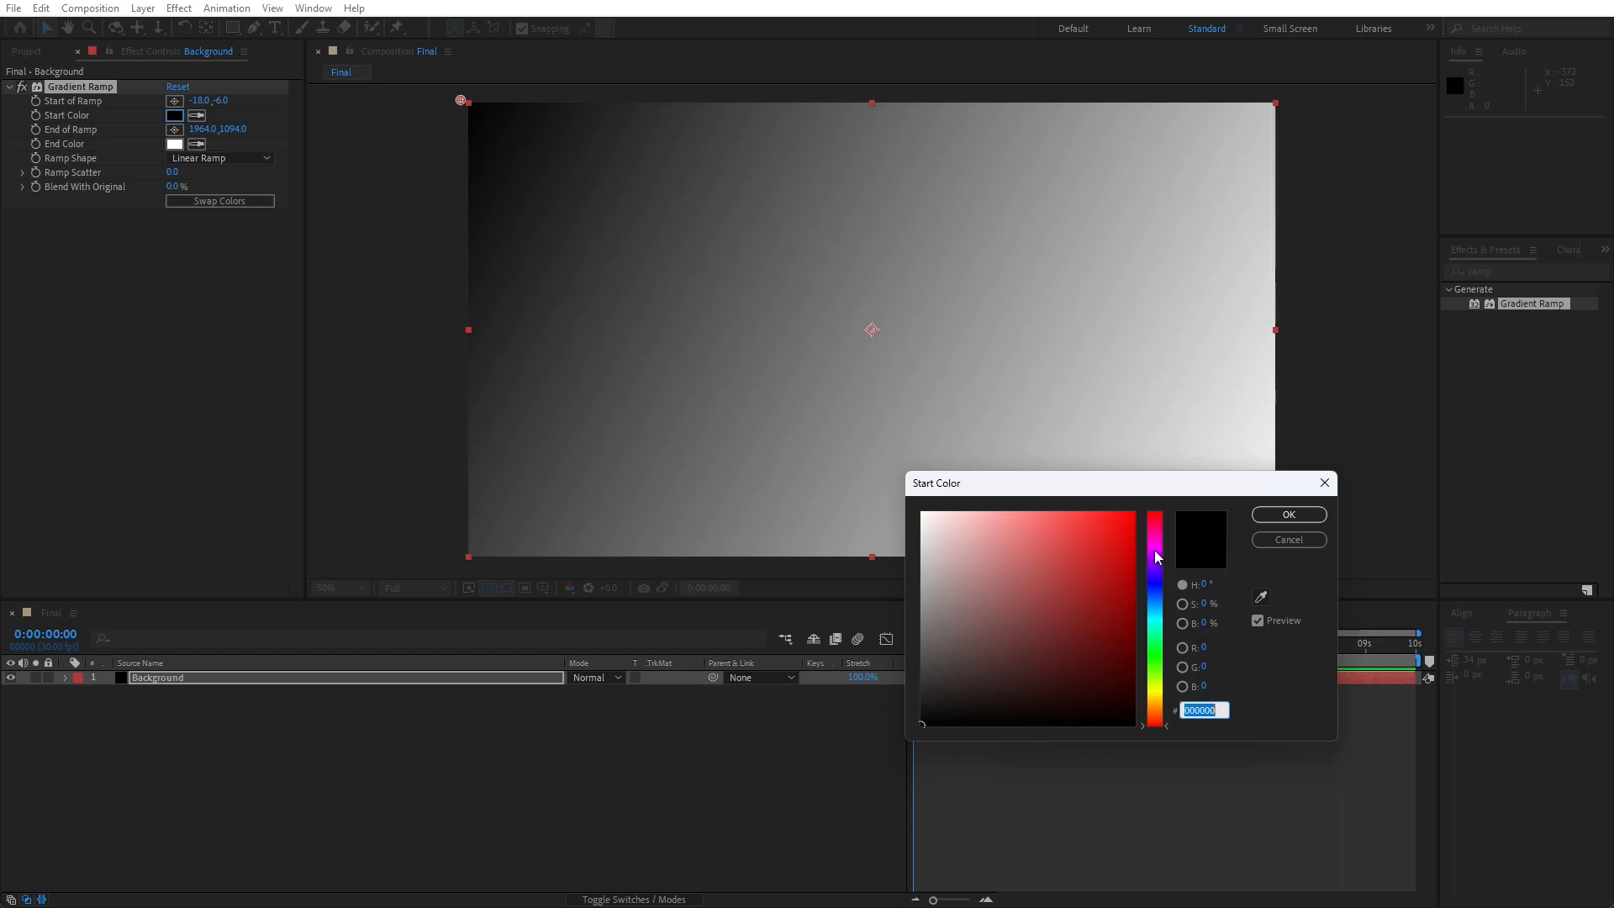
pyautogui.moveTo(1154, 556); pyautogui.dragTo(1155, 535)
pyautogui.click(1134, 512)
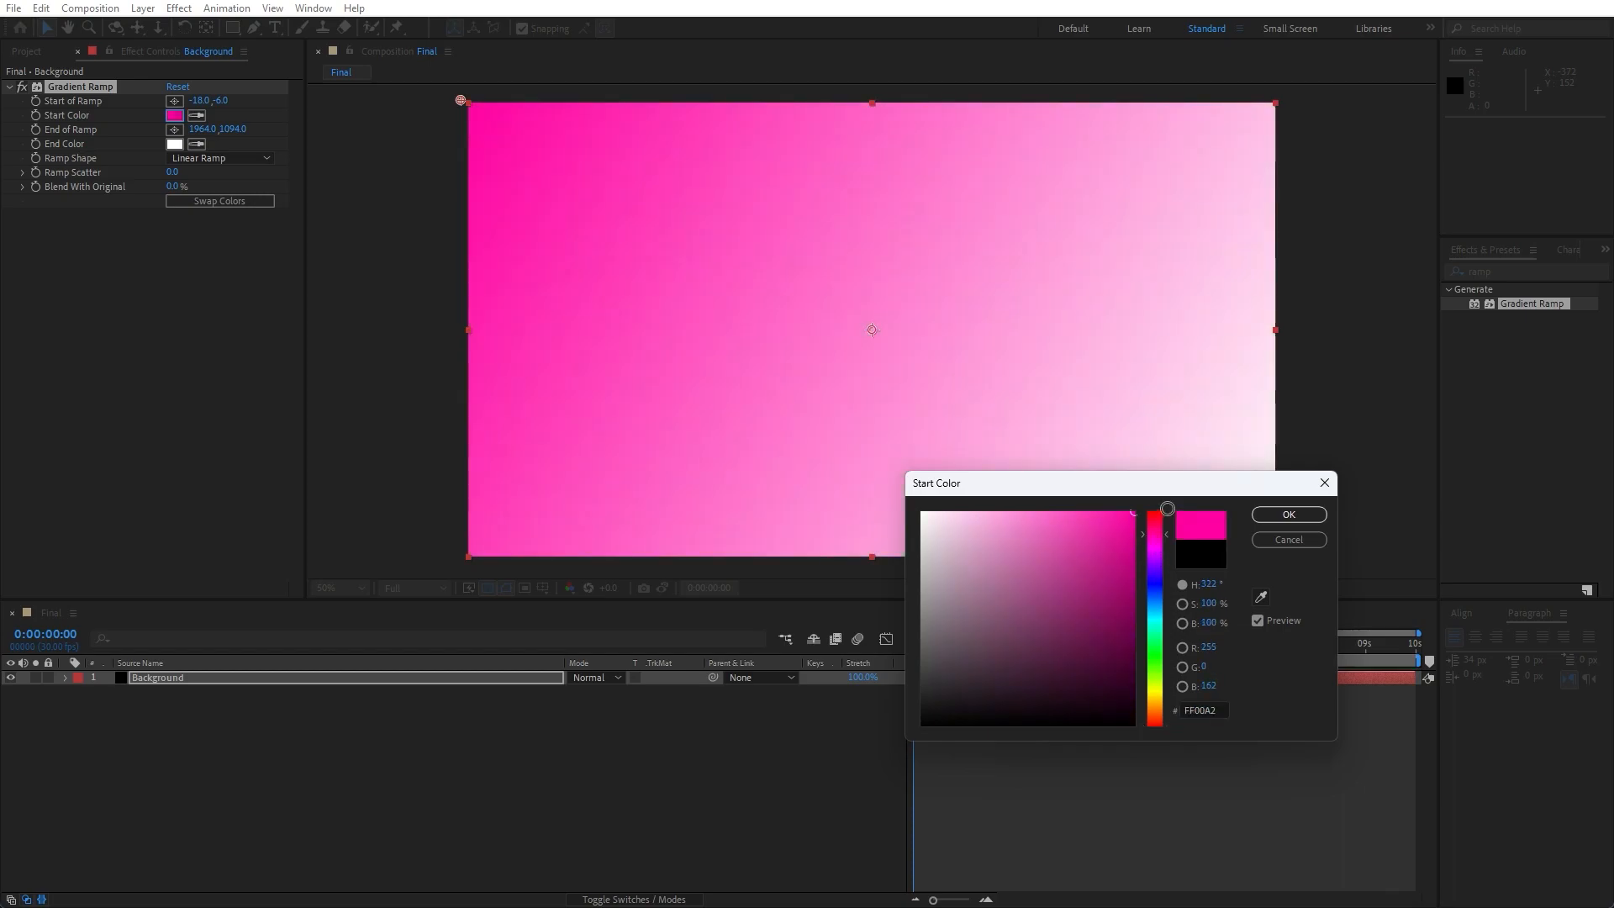
pyautogui.click(1287, 515)
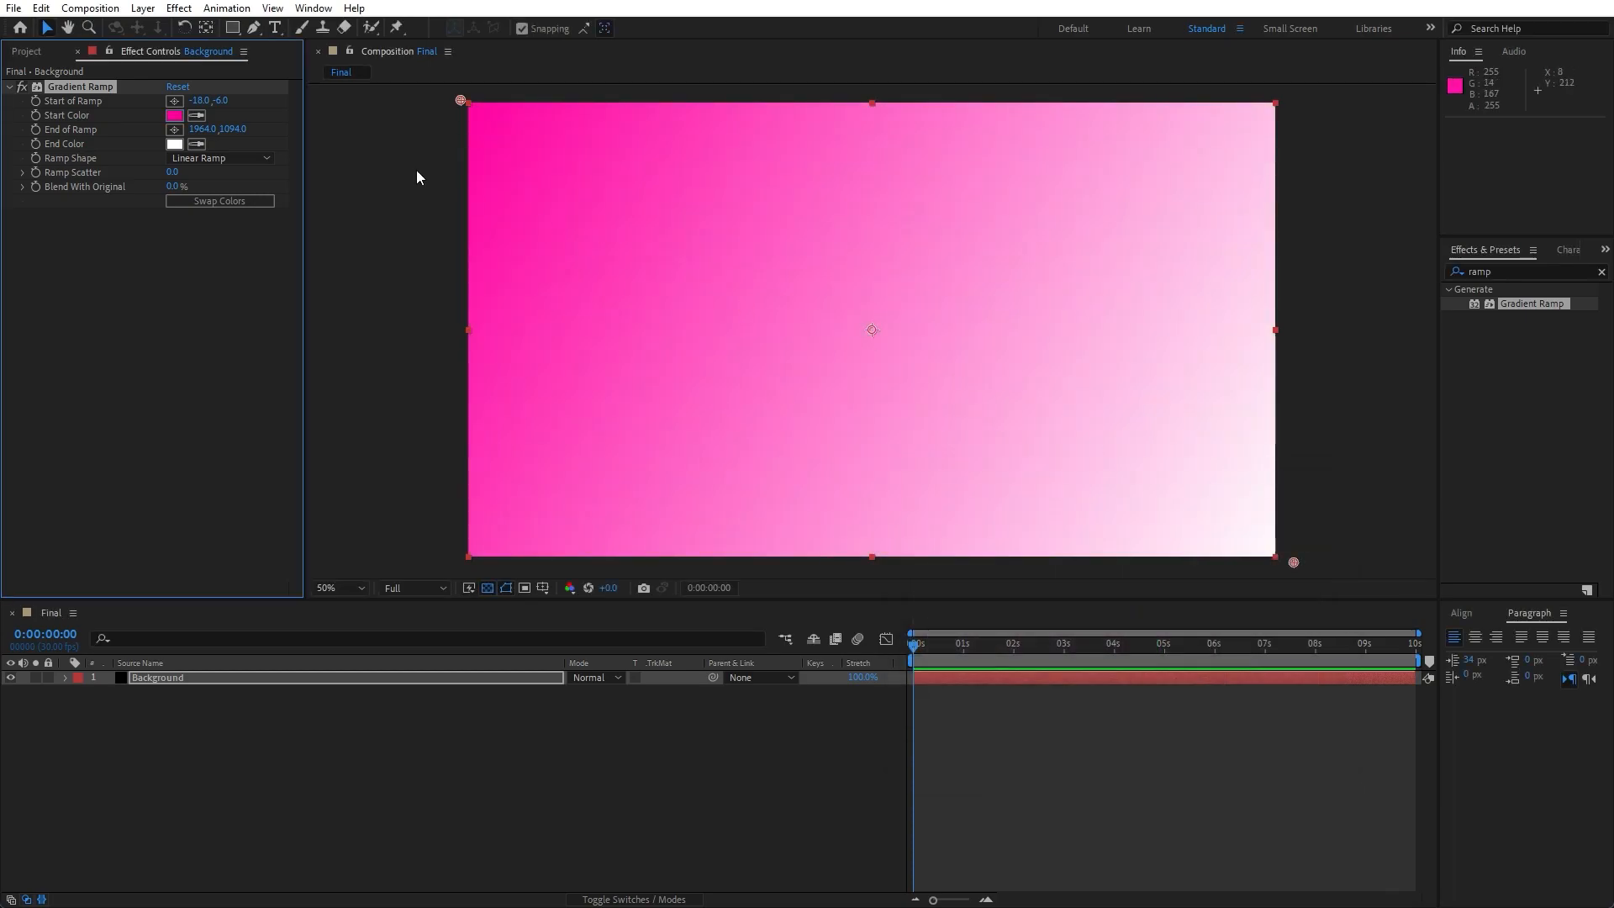
# - Set the Gradient Ramp's end color to magenta, FF00F6, and close the Background layer's effect controls
pyautogui.click(175, 114)
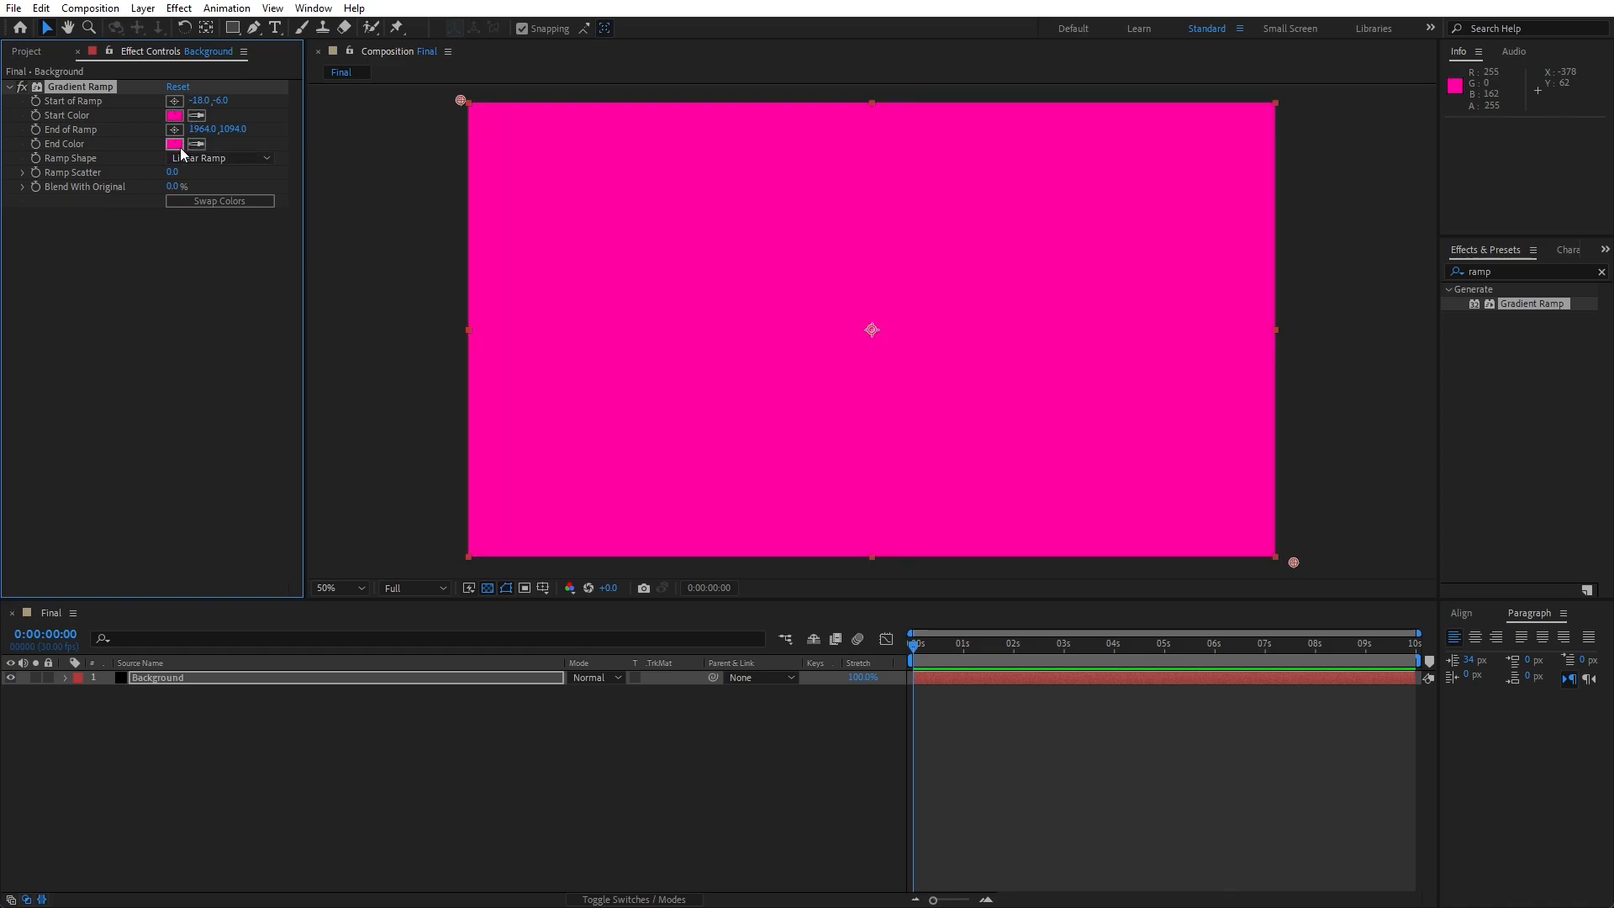
pyautogui.click(174, 144)
pyautogui.moveTo(1154, 536); pyautogui.dragTo(1156, 546)
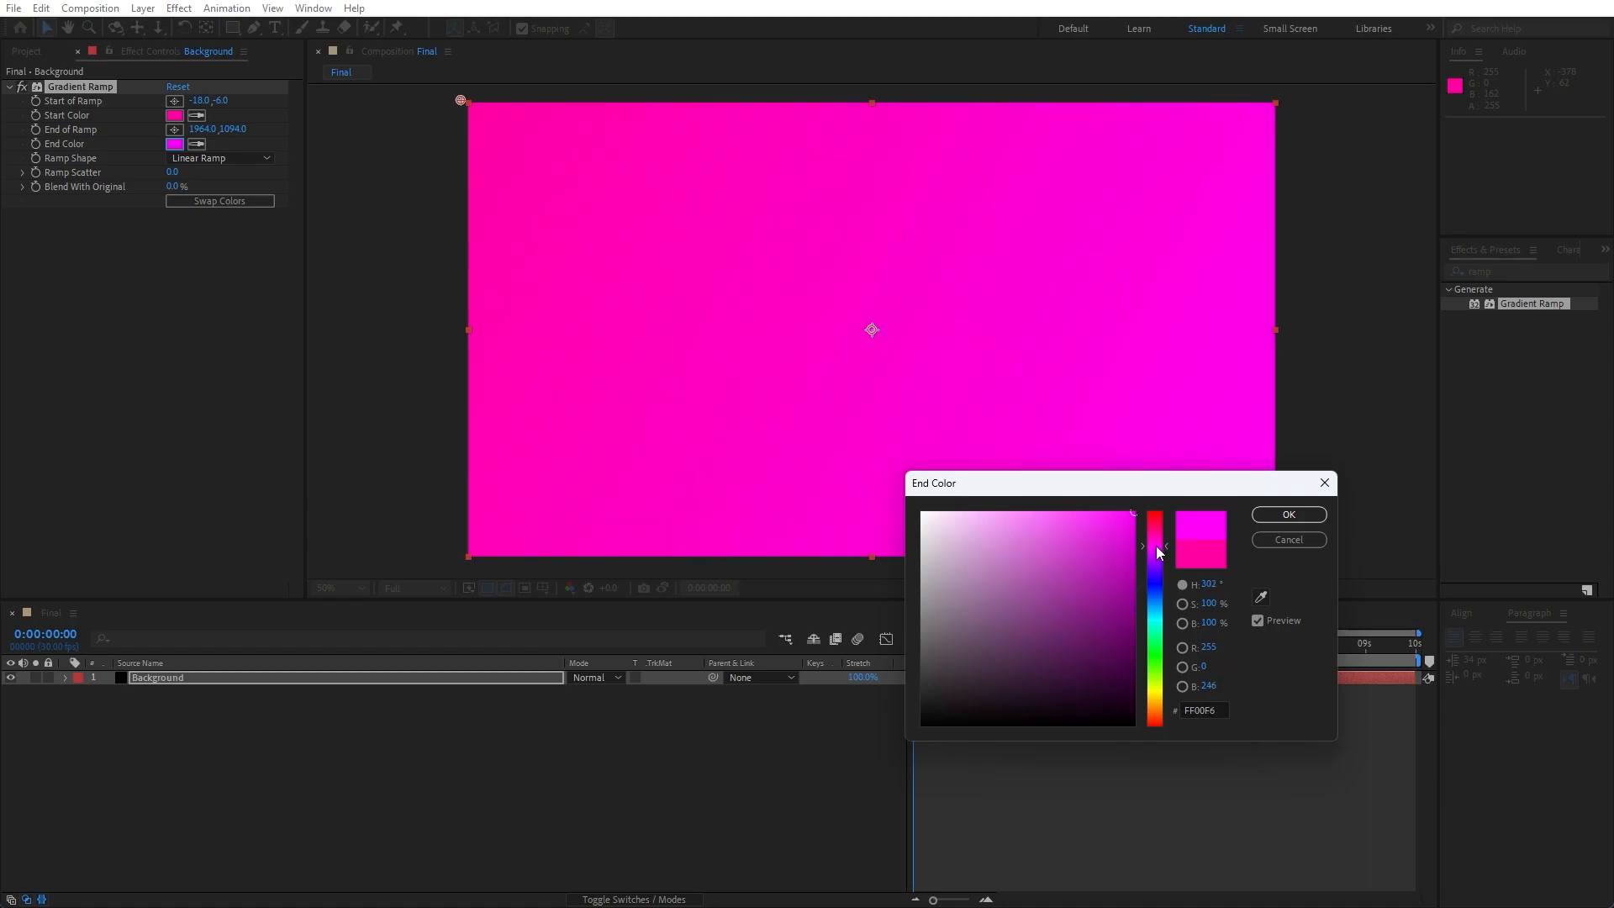
pyautogui.click(1286, 515)
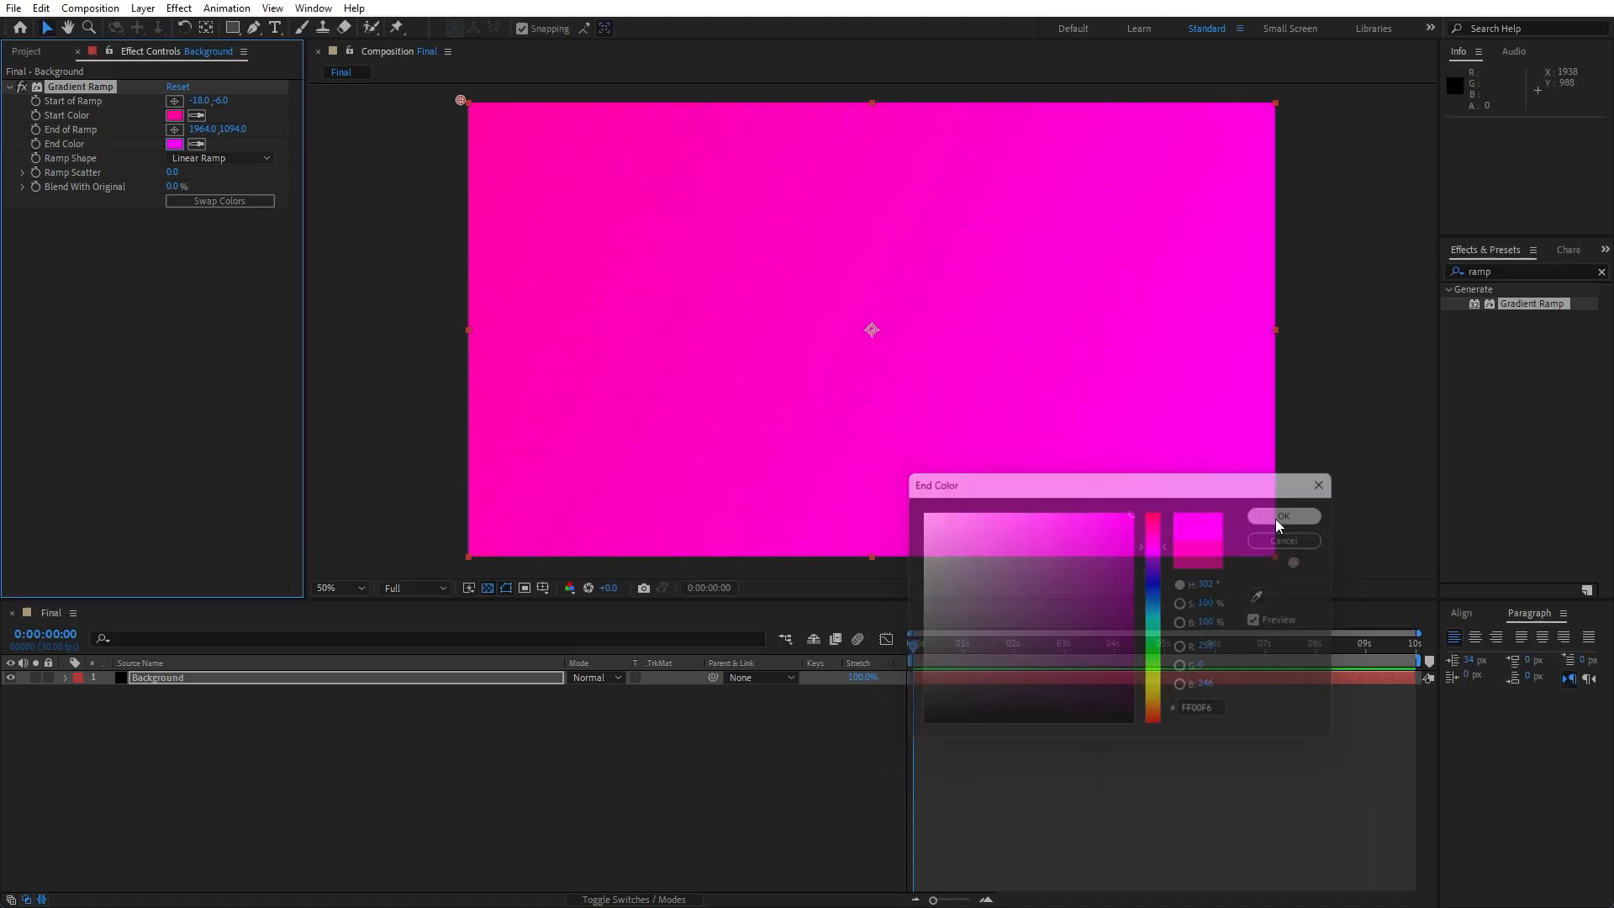
pyautogui.click(11, 87)
pyautogui.click(76, 52)
# - Add a second black 1920 x 1080 solid named Cell Pattern to the Final composition
pyautogui.rightClick(274, 754)
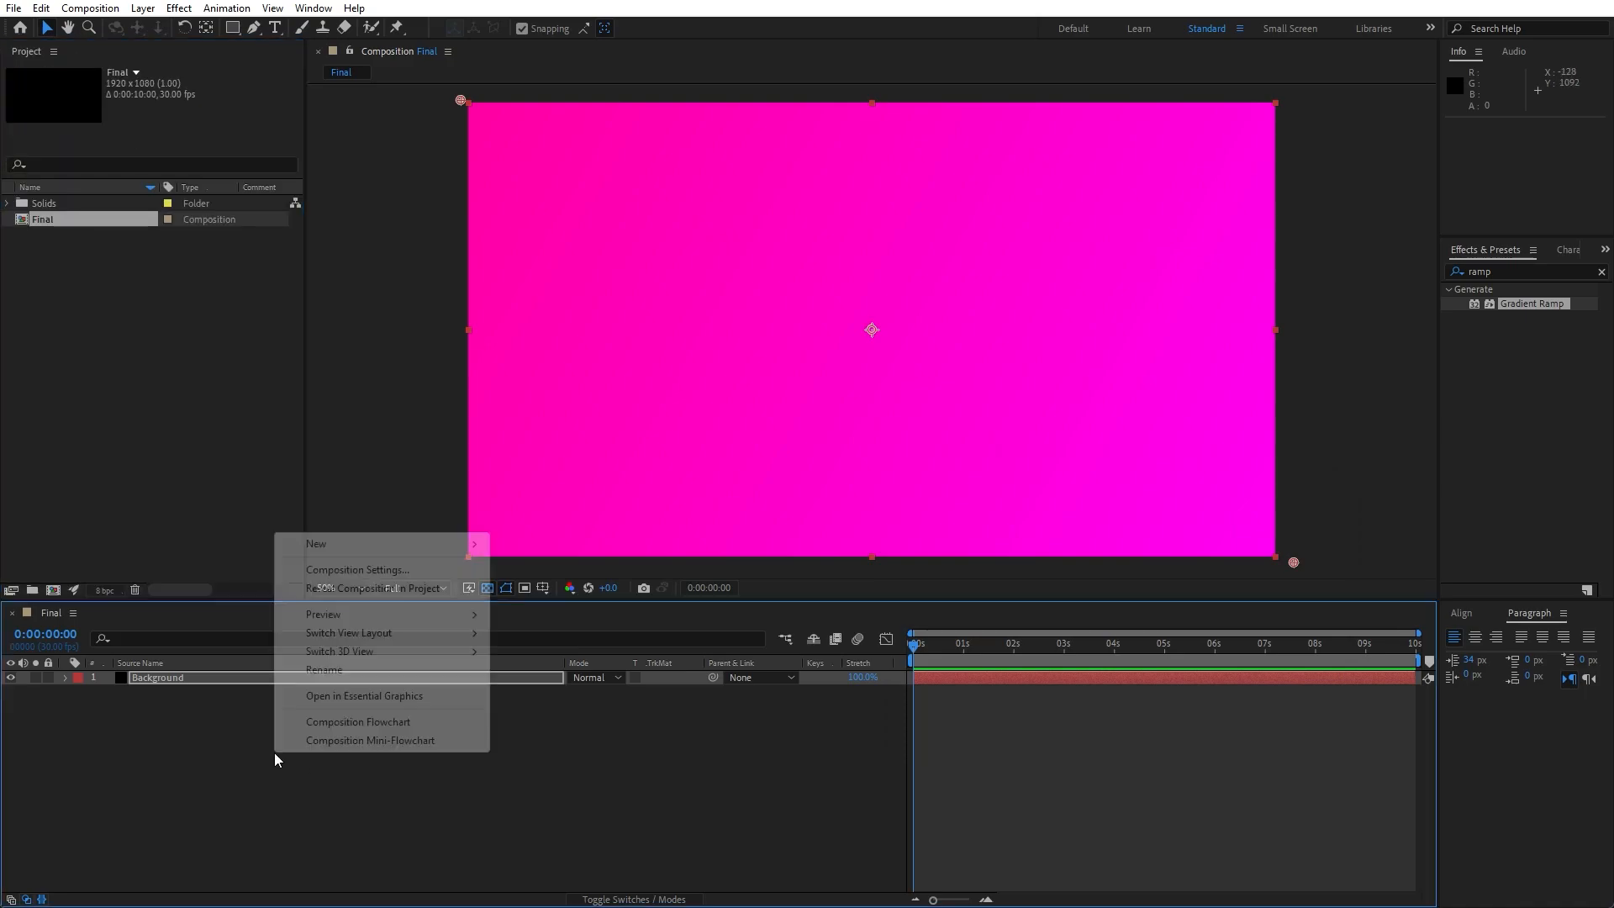
pyautogui.moveTo(471, 512)
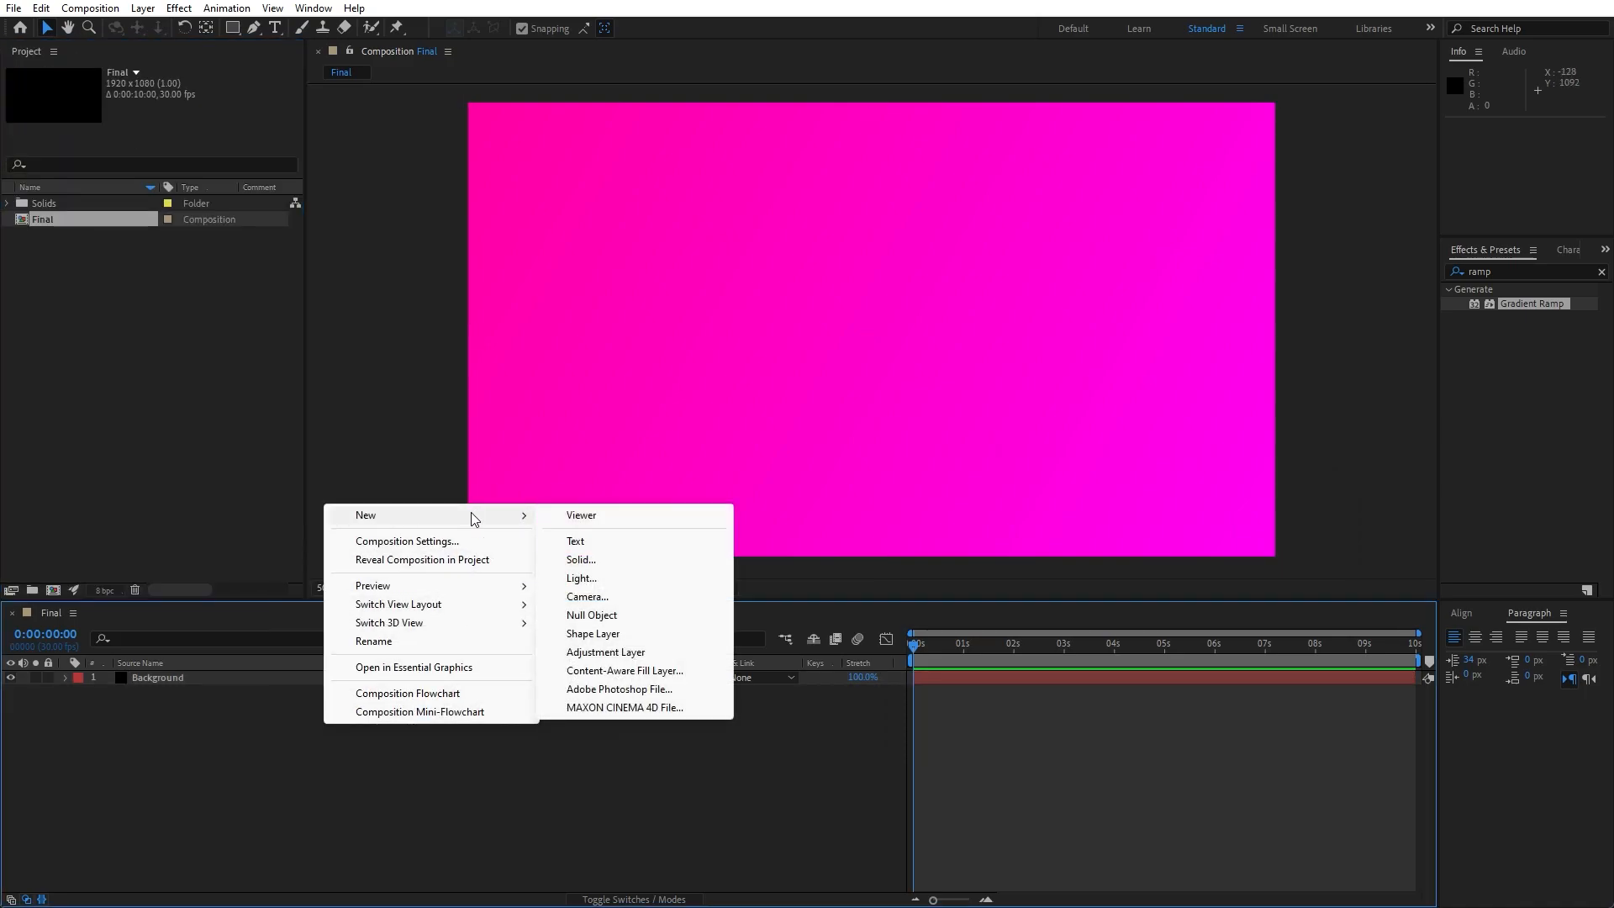
pyautogui.click(609, 559)
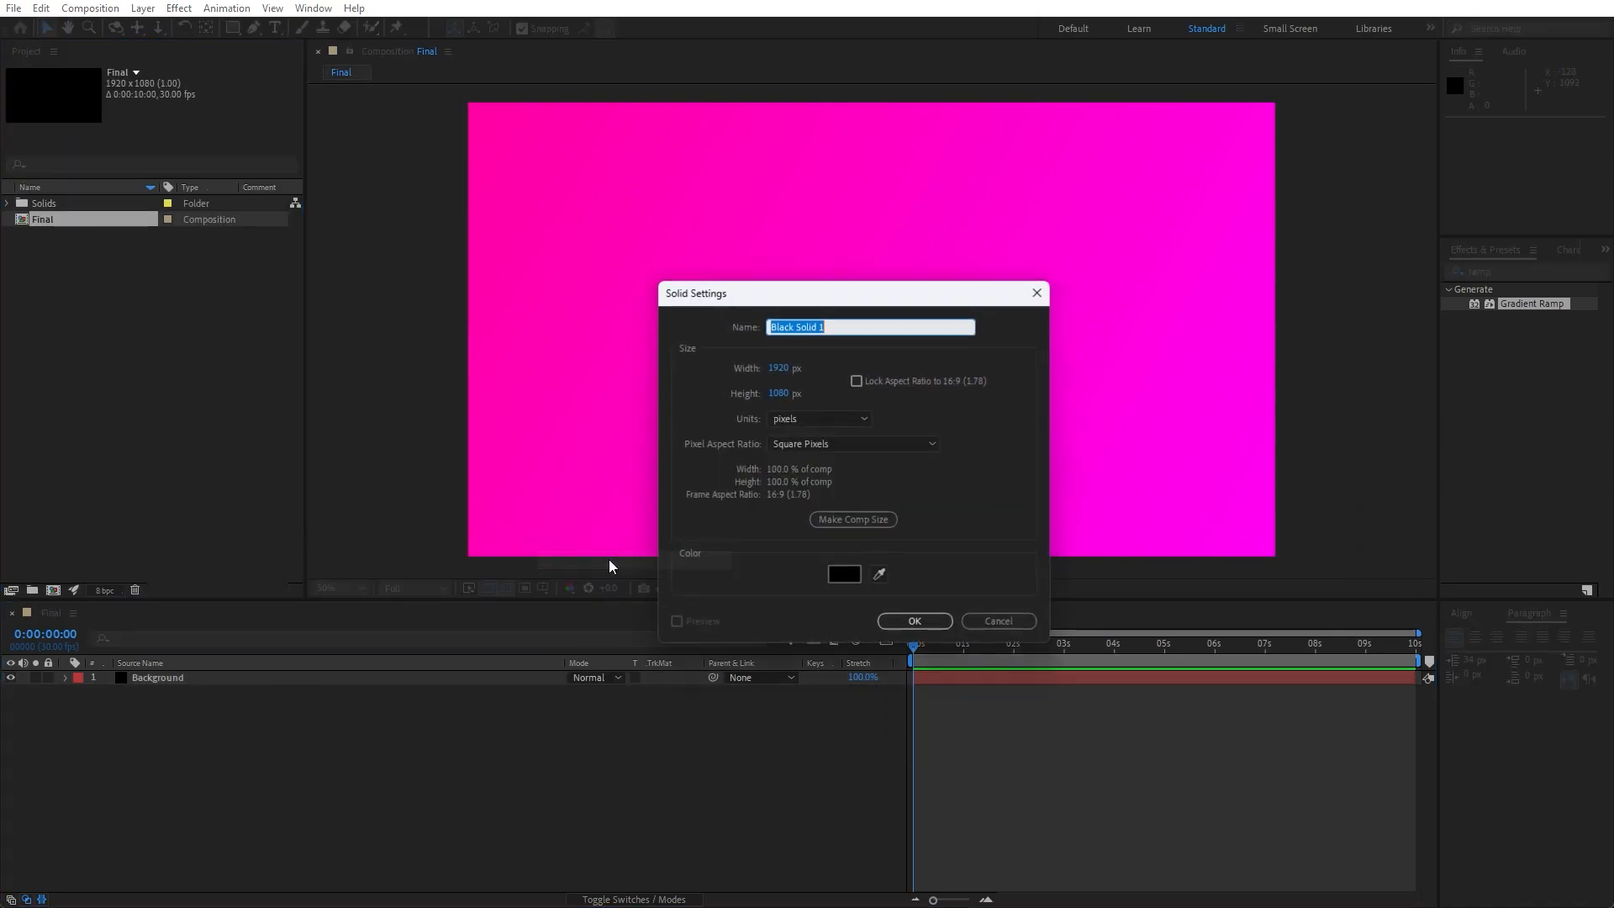
pyautogui.write('Cell Pa')
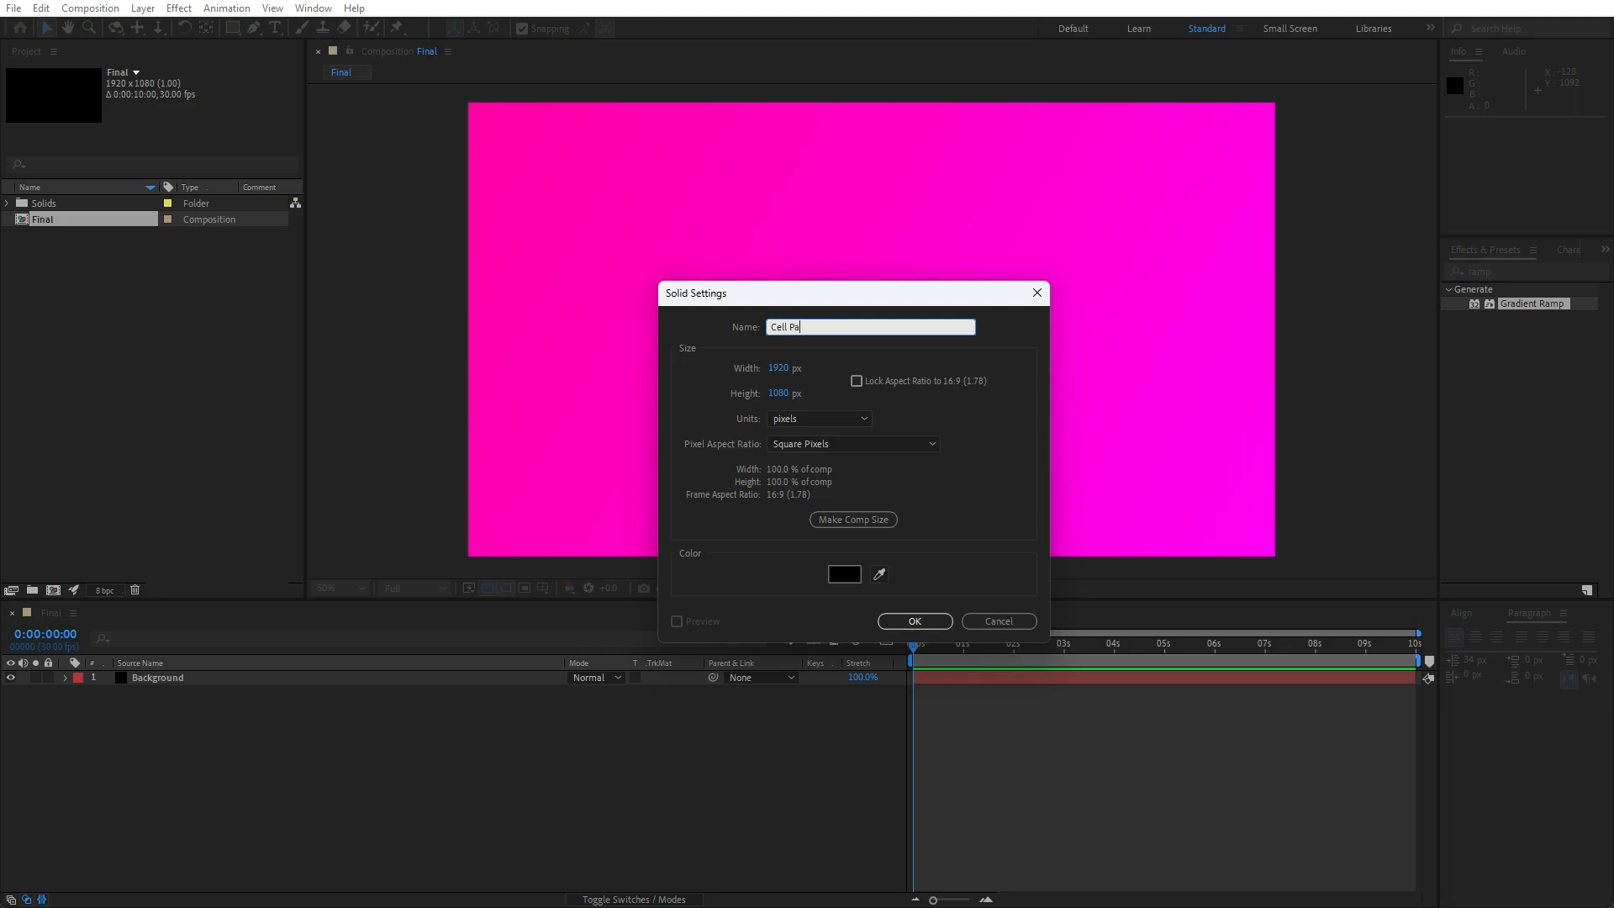
pyautogui.write('ttern')
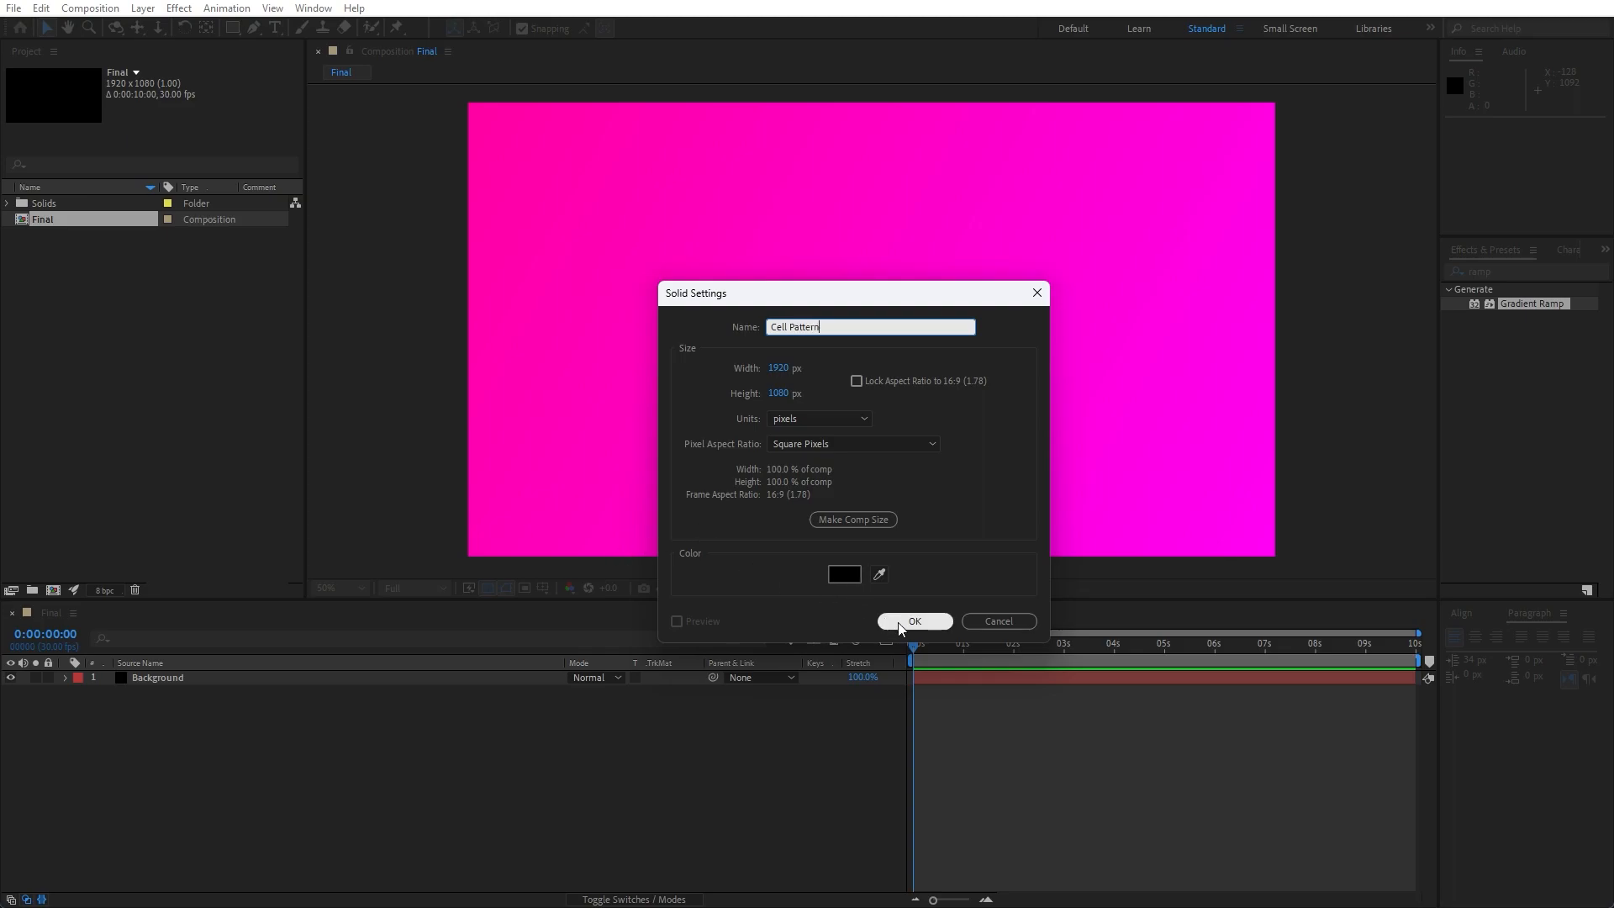
pyautogui.click(915, 621)
# - Find the Cell Pattern effect and apply it to the Cell Pattern solid
pyautogui.click(1508, 267)
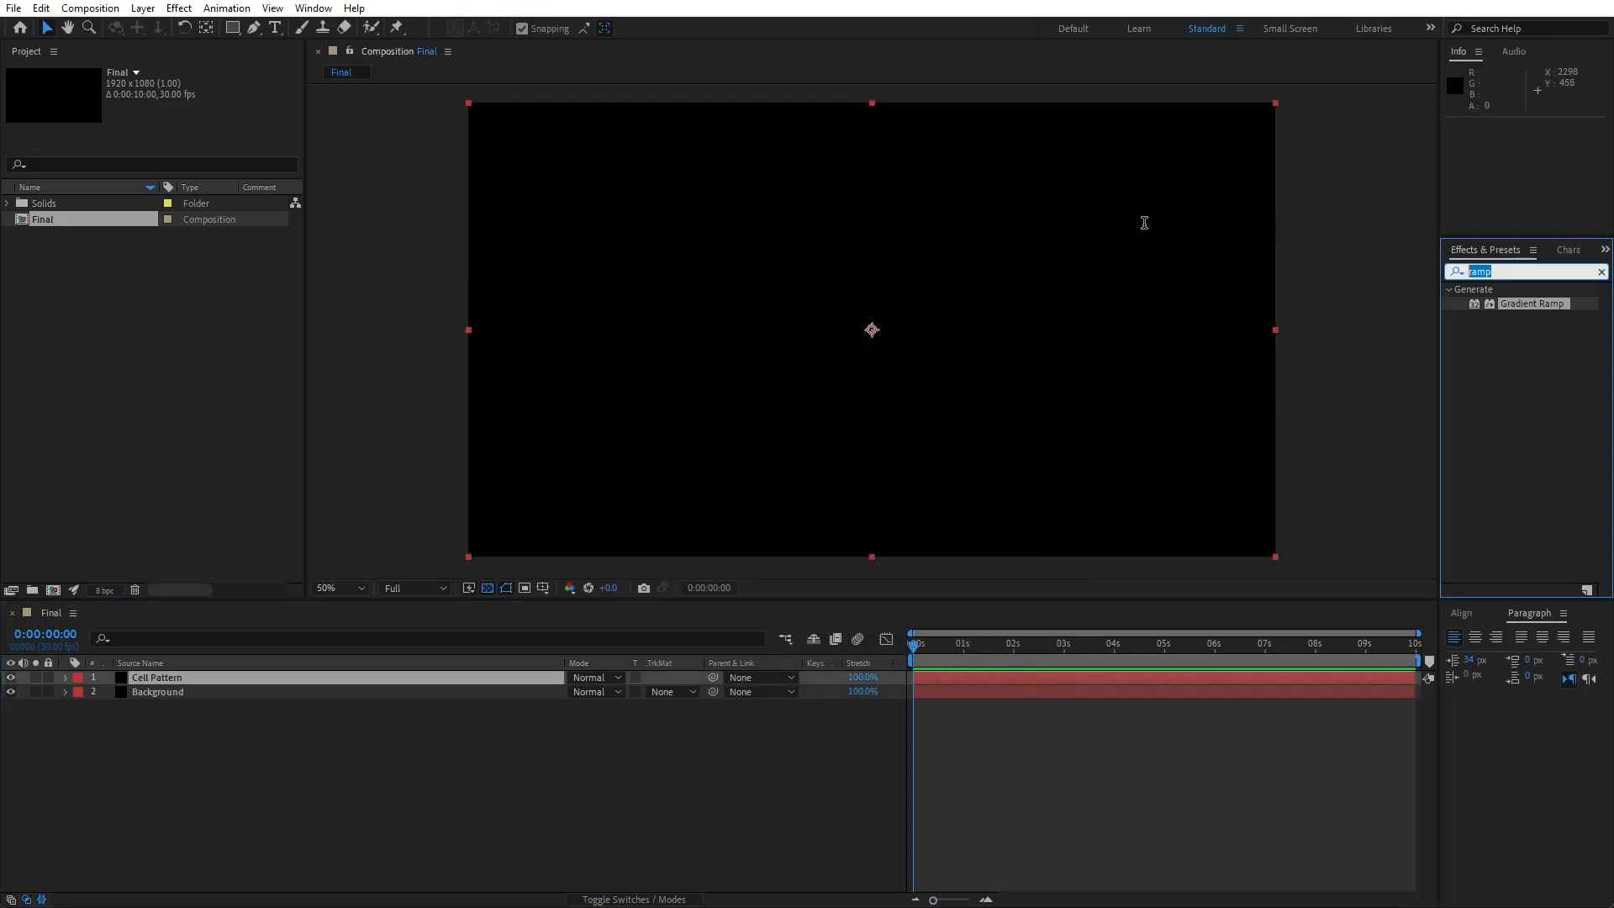
pyautogui.write('cell p')
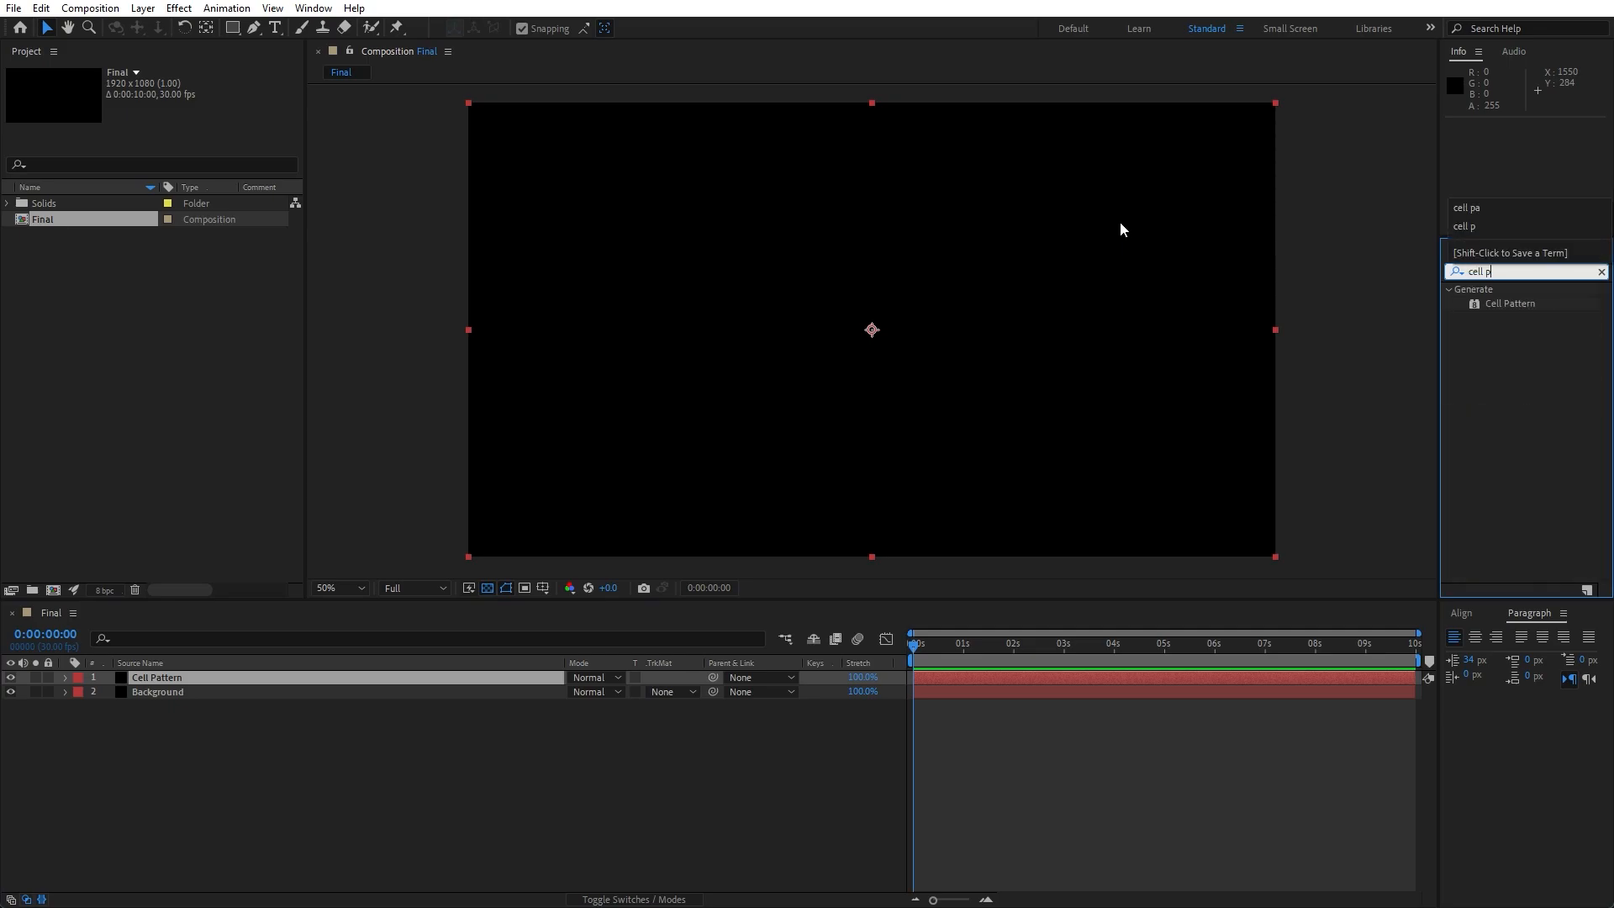
pyautogui.moveTo(1526, 305); pyautogui.dragTo(232, 677)
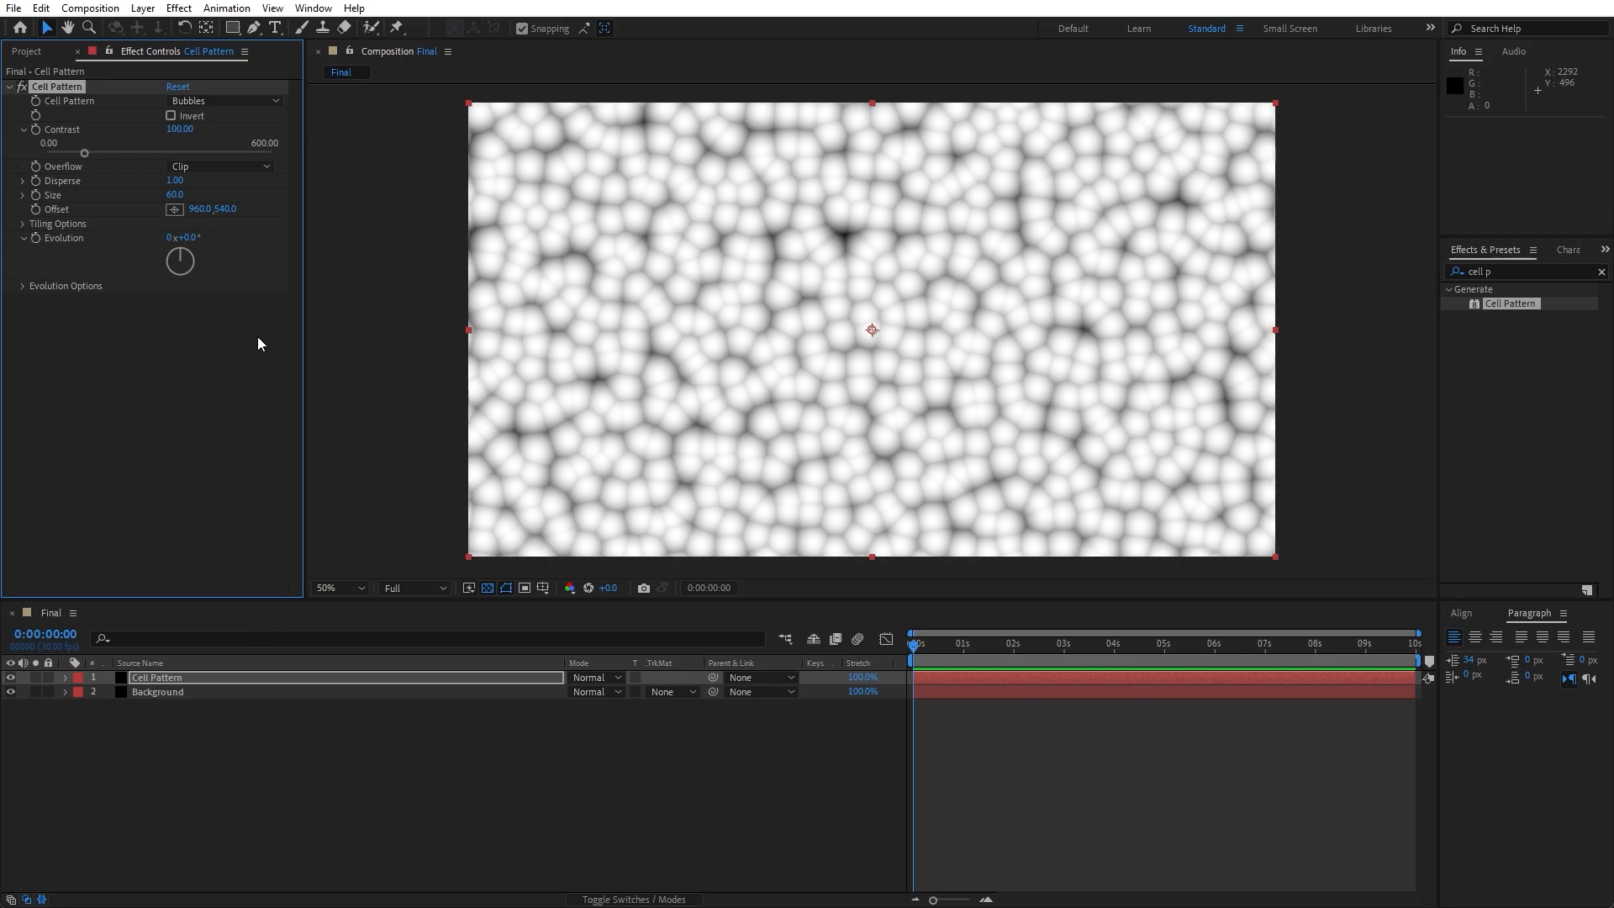
# - Change the cell pattern type to Tubular, invert it and set its contrast to 500
pyautogui.click(193, 99)
pyautogui.click(223, 334)
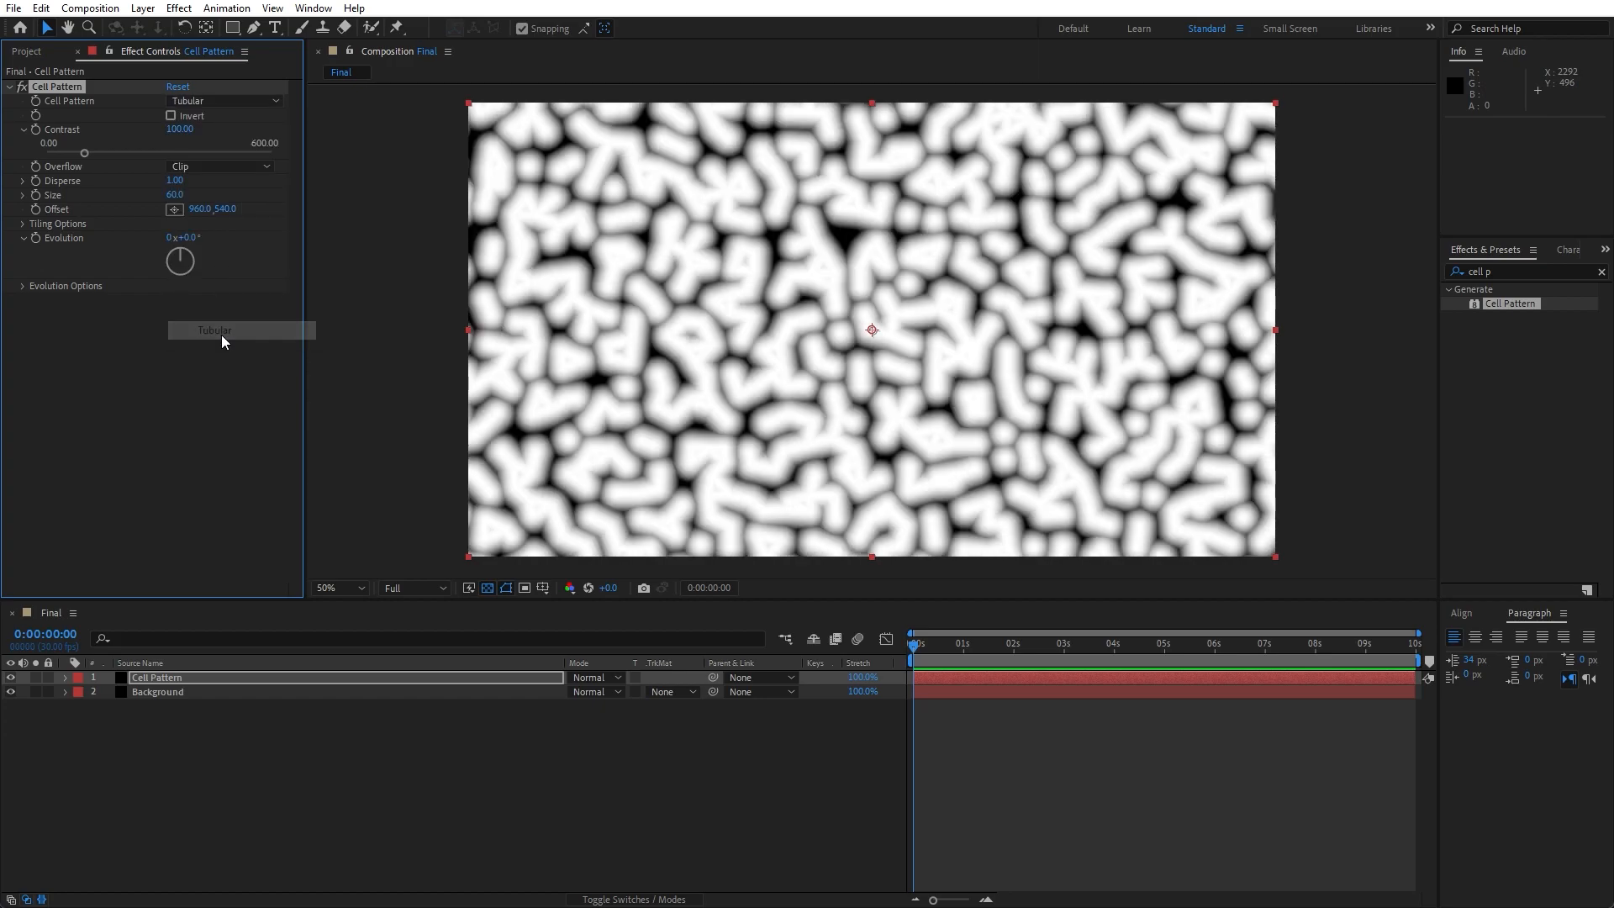
pyautogui.click(171, 116)
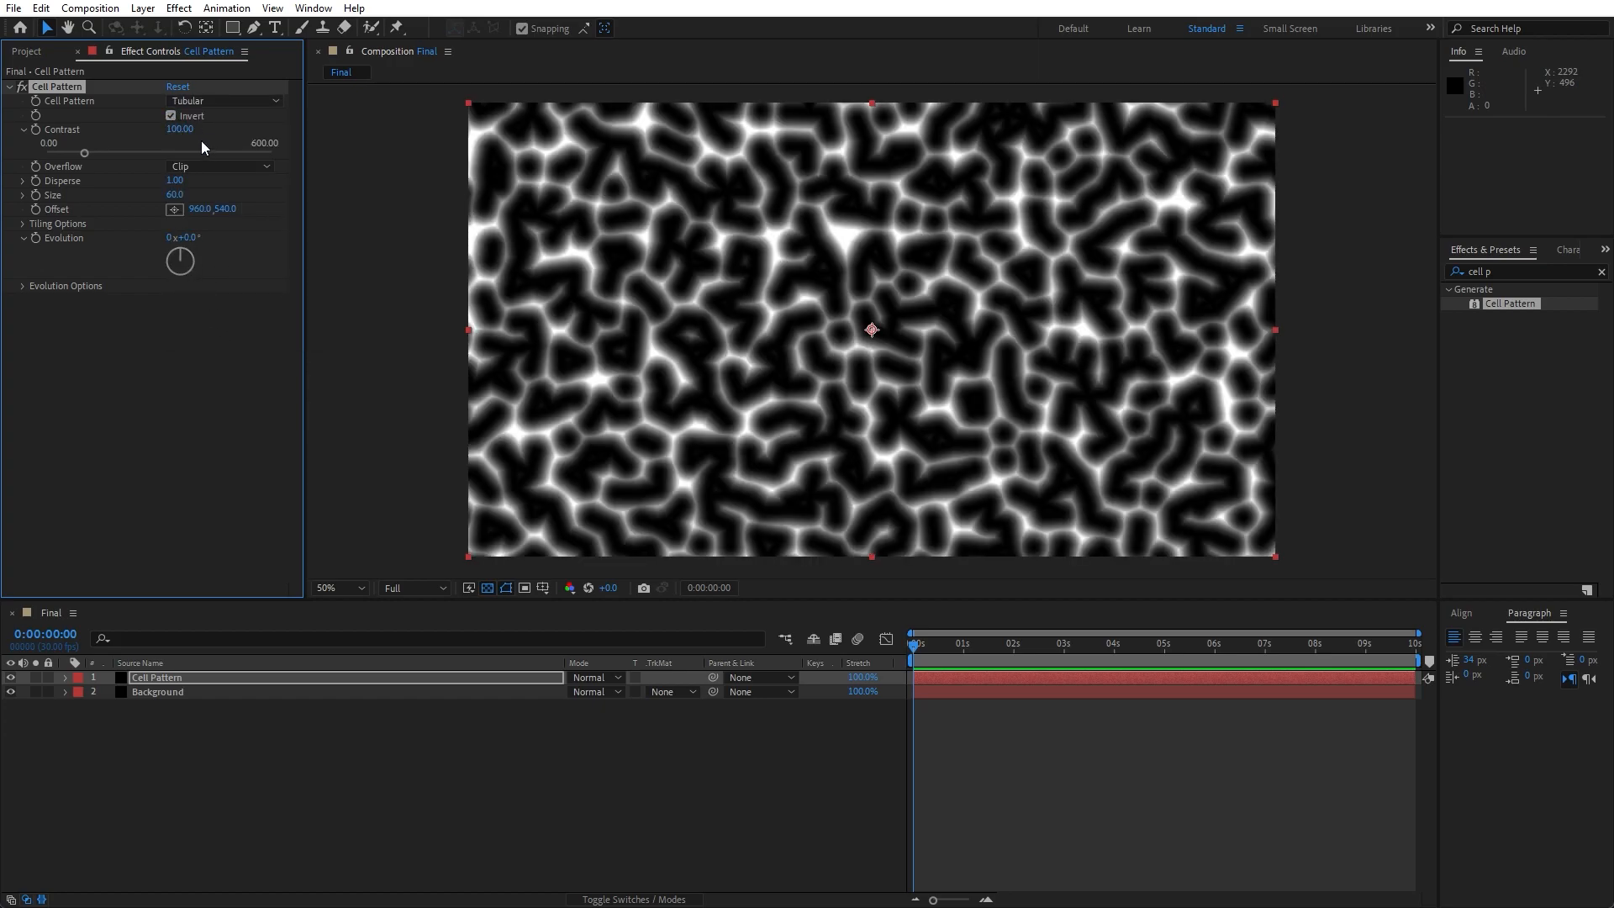
pyautogui.click(189, 132)
pyautogui.write('500')
pyautogui.press('Return')
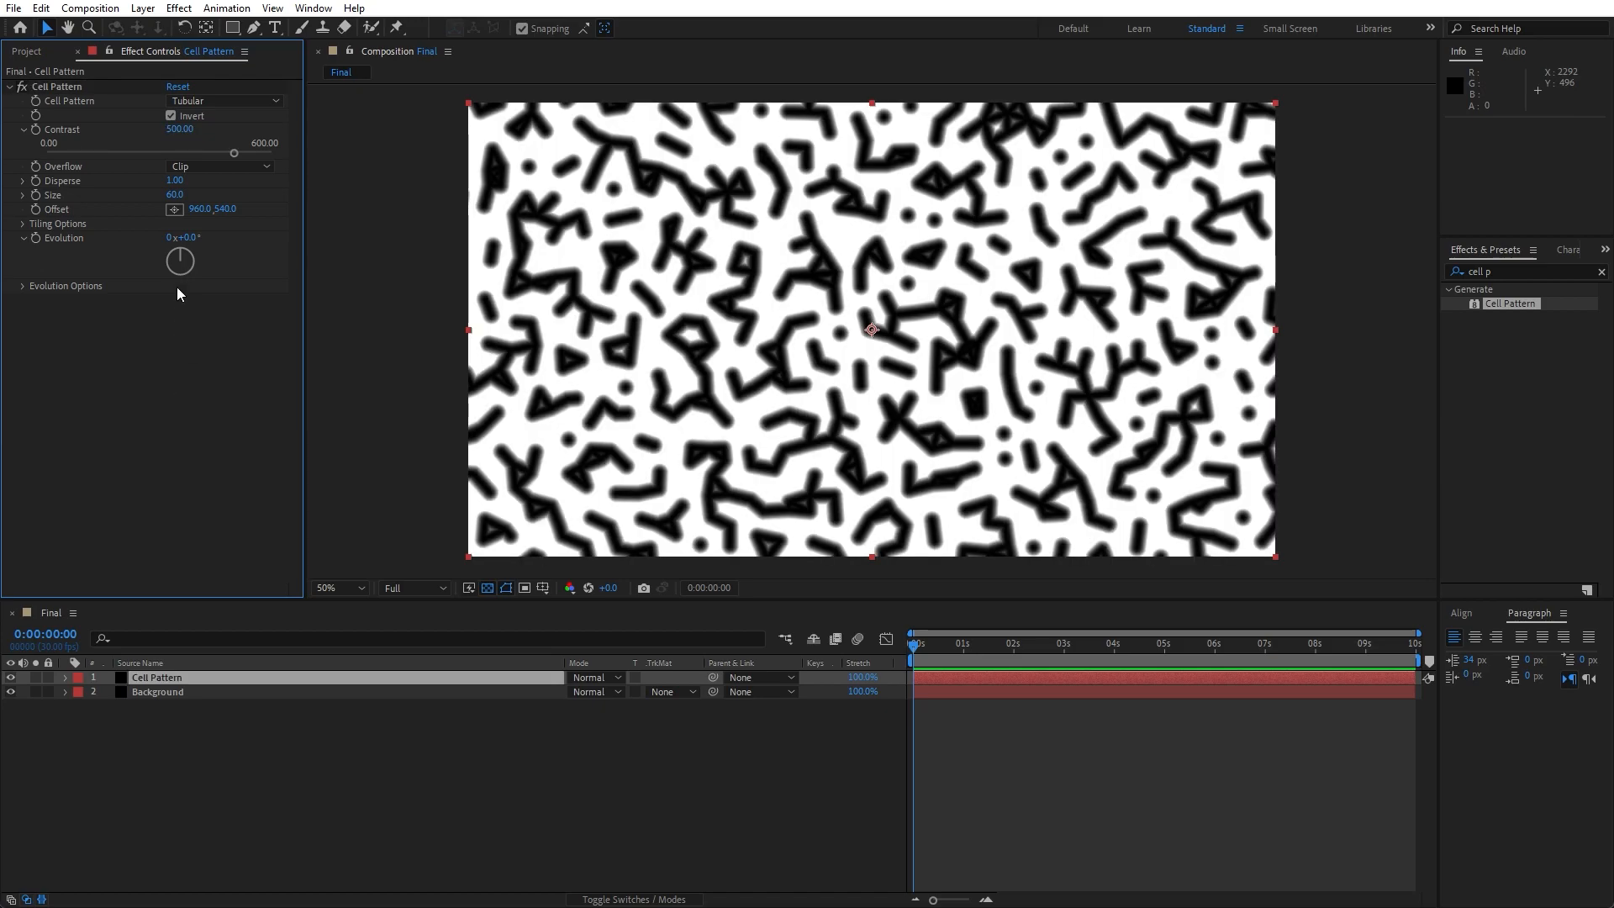
# - Set the cell pattern's overflow to Wrap Back, its disperse to 1.50 and its size to 100
pyautogui.click(190, 168)
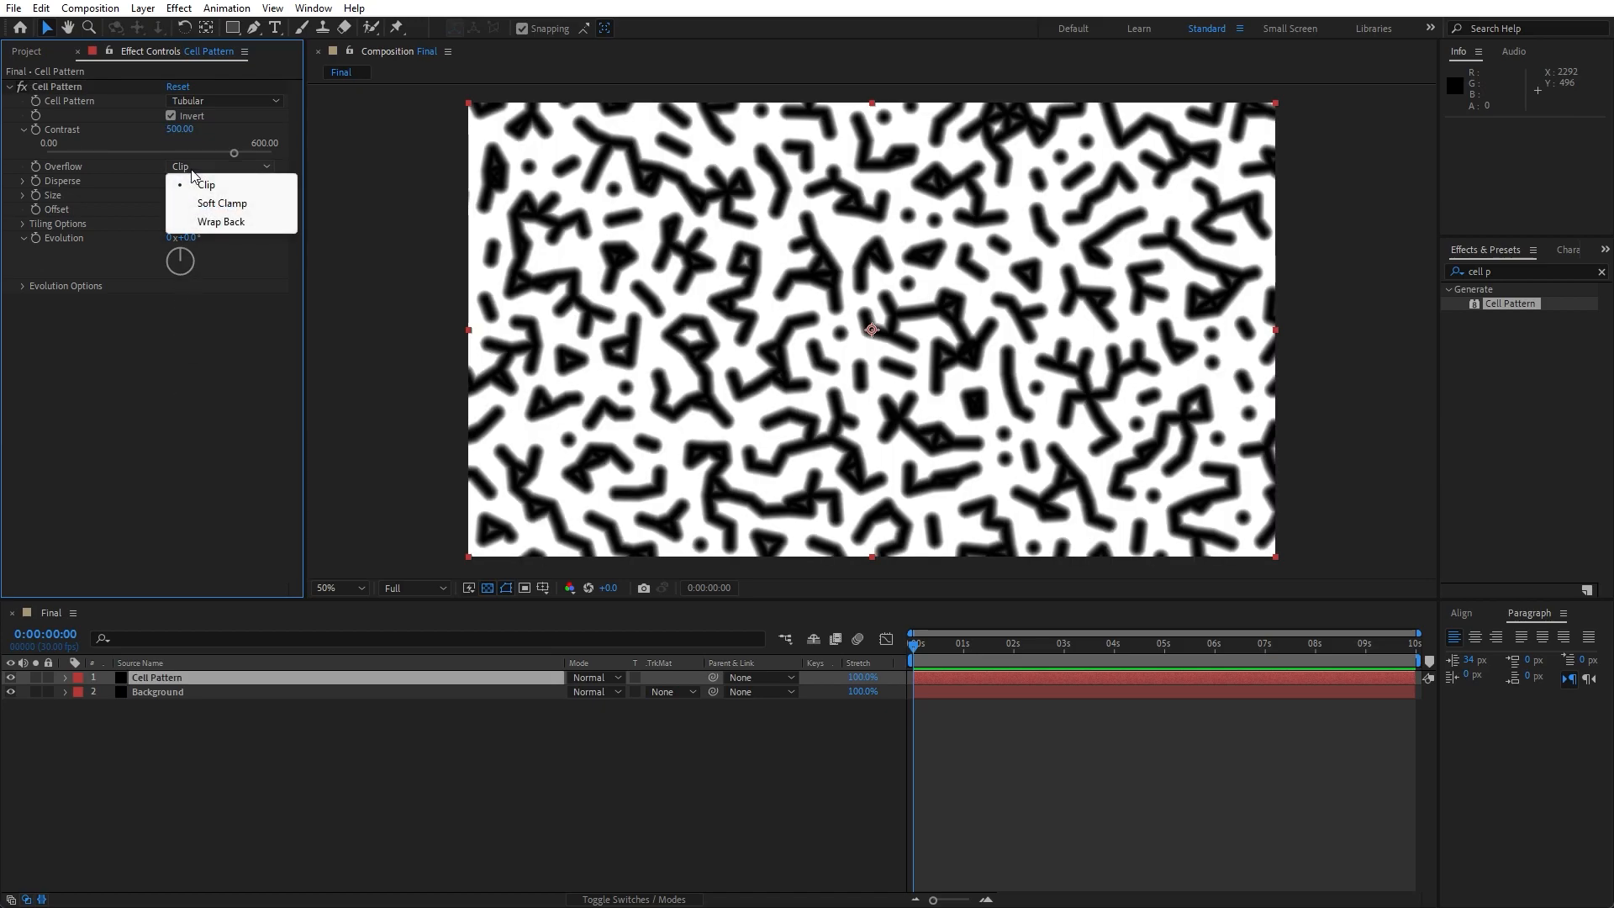
pyautogui.click(224, 223)
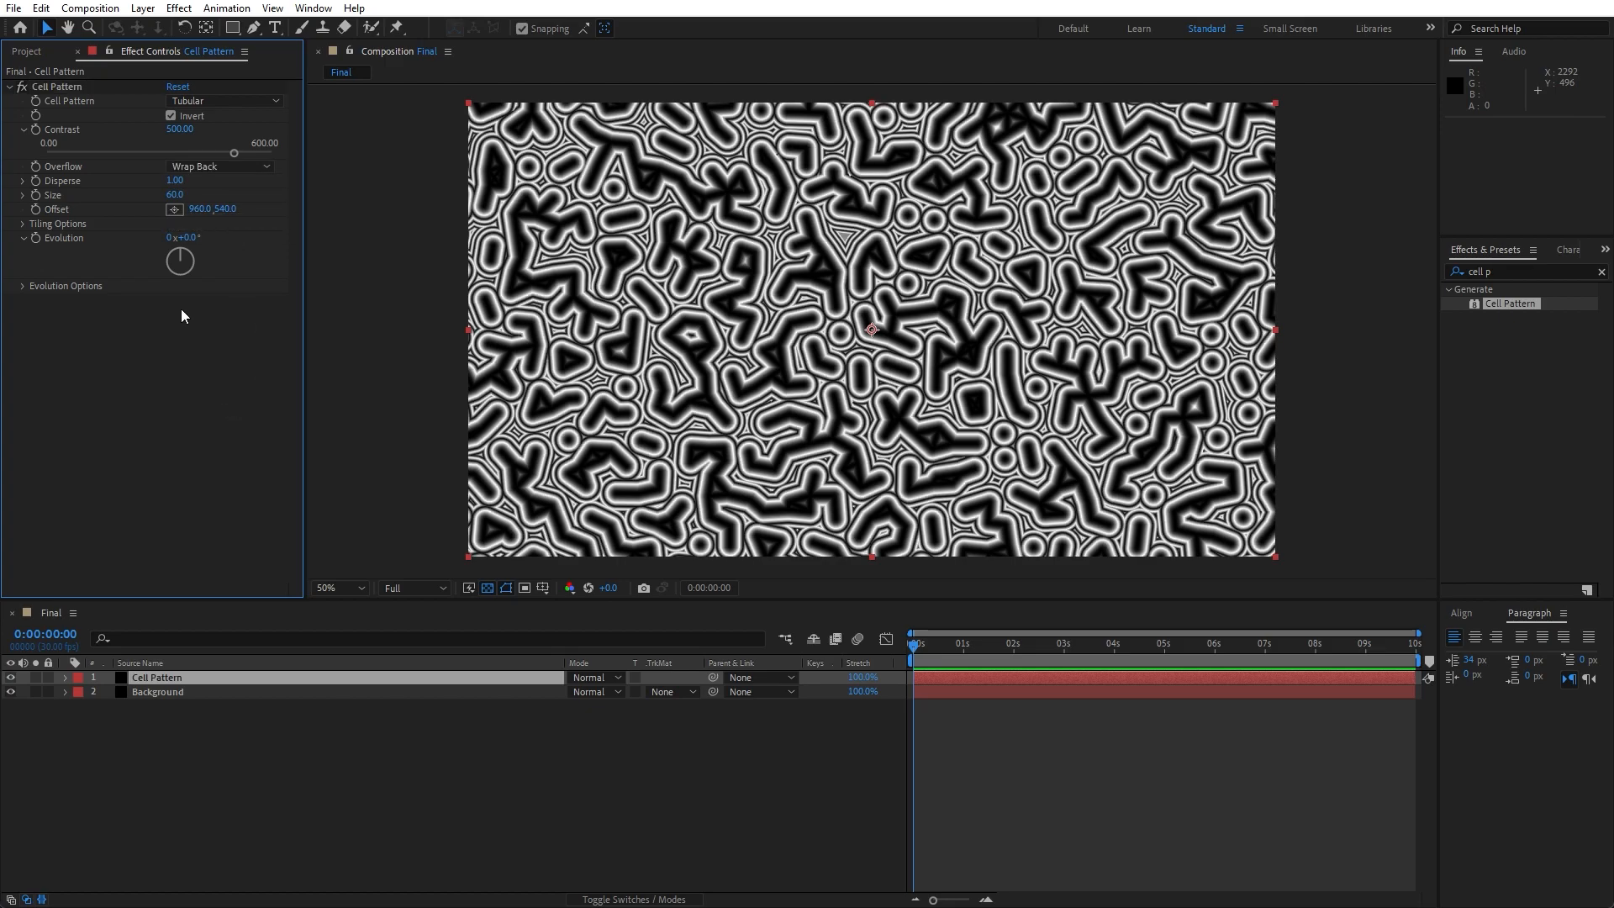
pyautogui.click(174, 180)
pyautogui.press('Return')
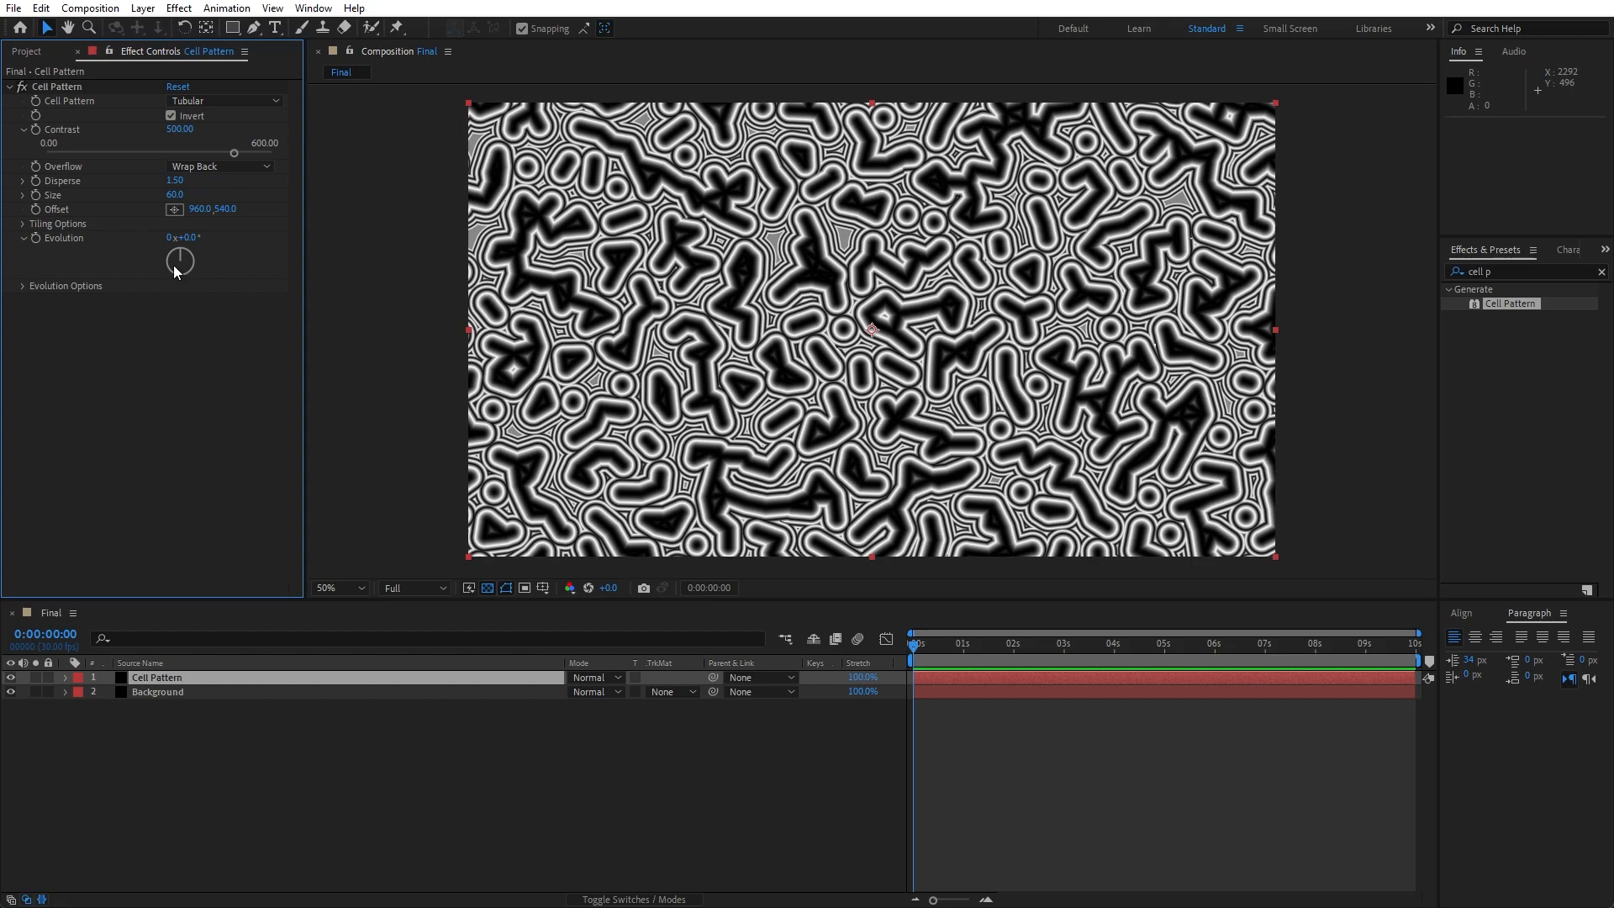
pyautogui.click(175, 195)
pyautogui.write('100')
pyautogui.press('Return')
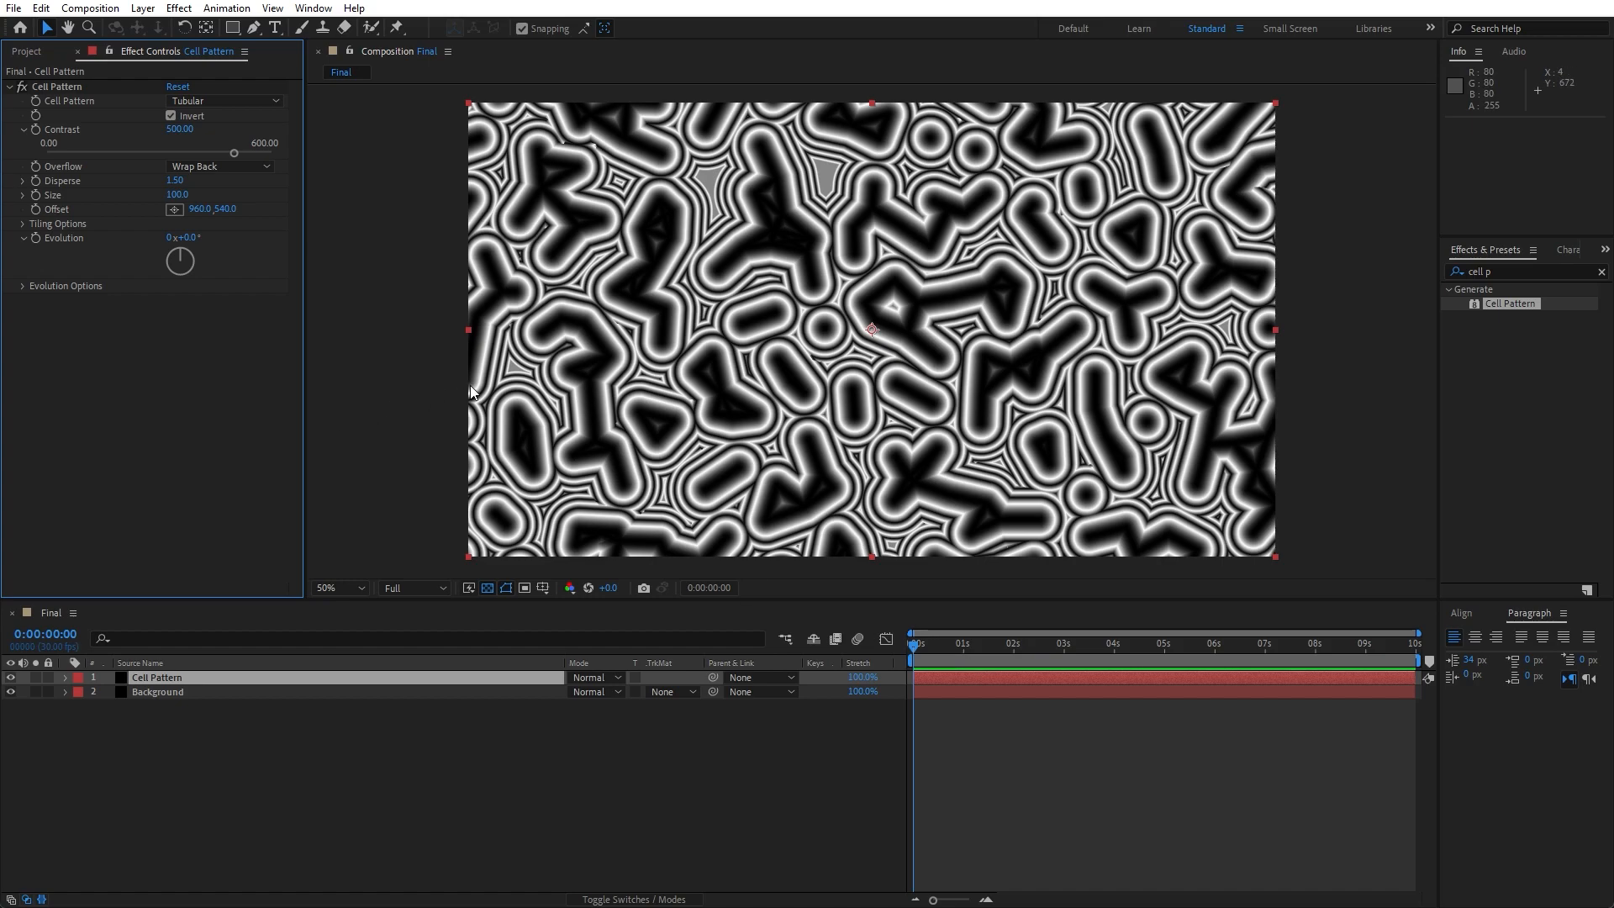
# - Find the Unsharp Mask effect and add it below the Cell Pattern effect on the same layer
pyautogui.click(1501, 269)
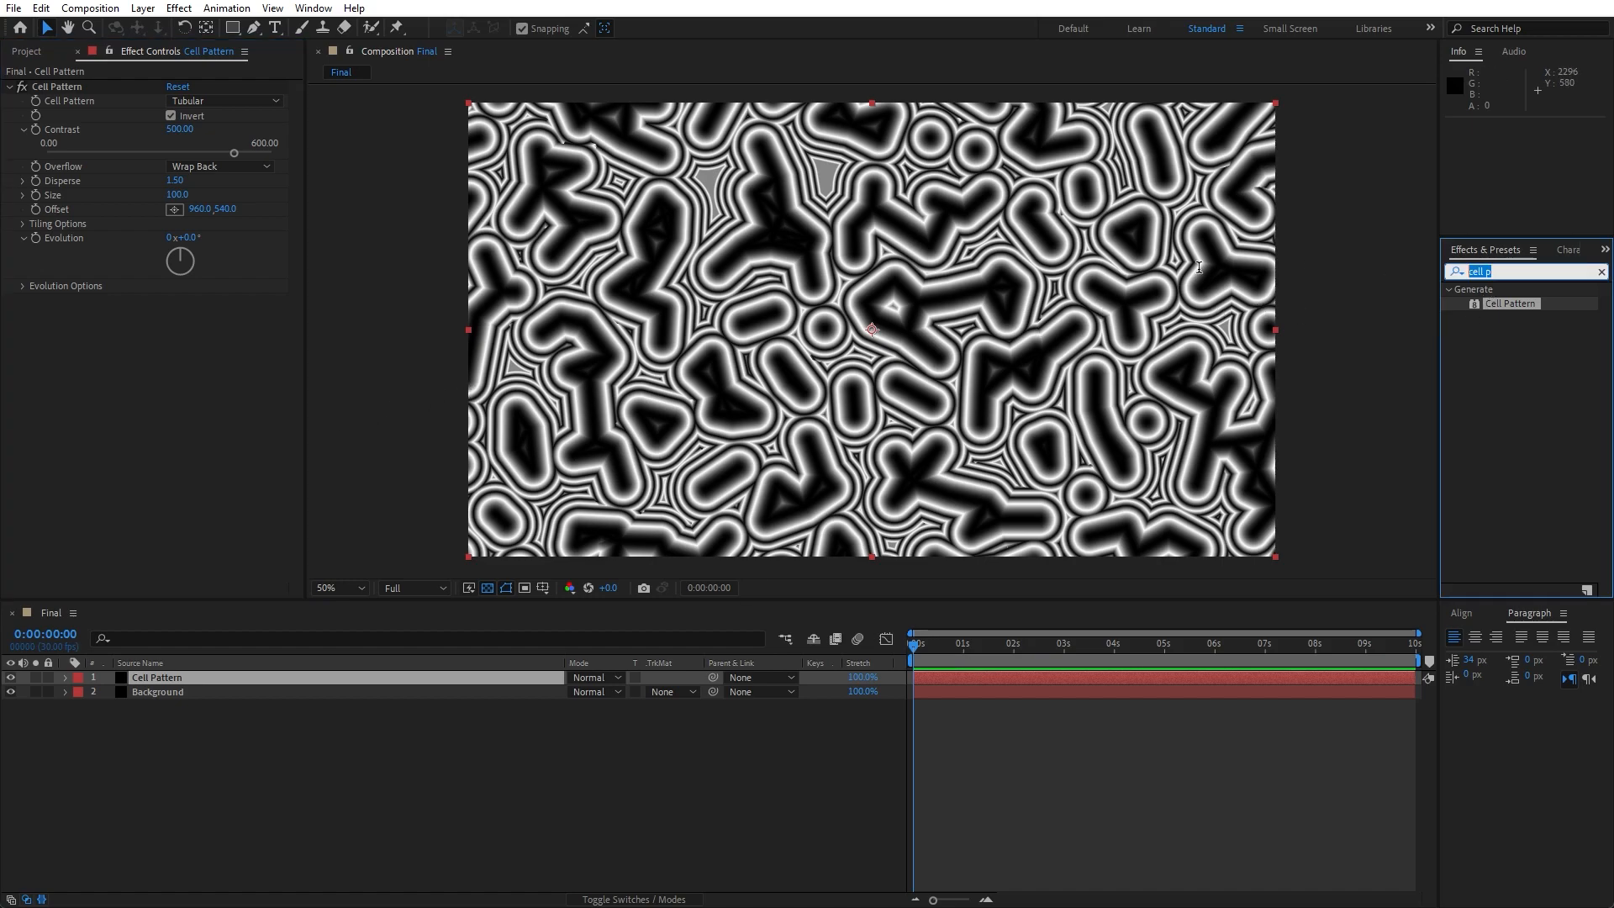
pyautogui.write('u')
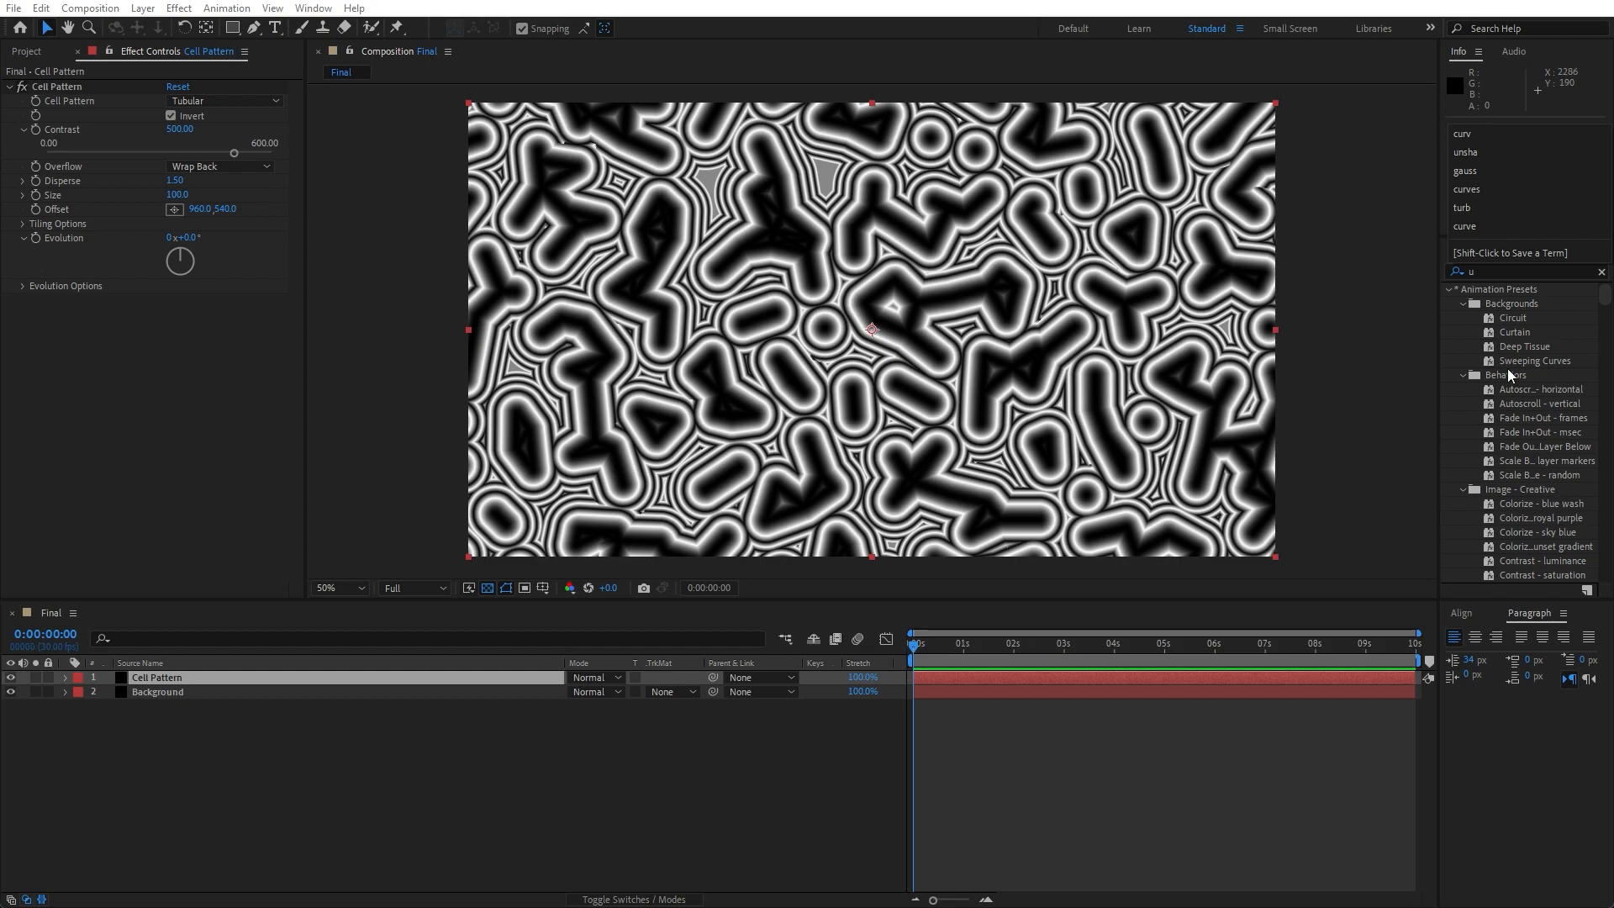
pyautogui.click(1519, 270)
pyautogui.write('n')
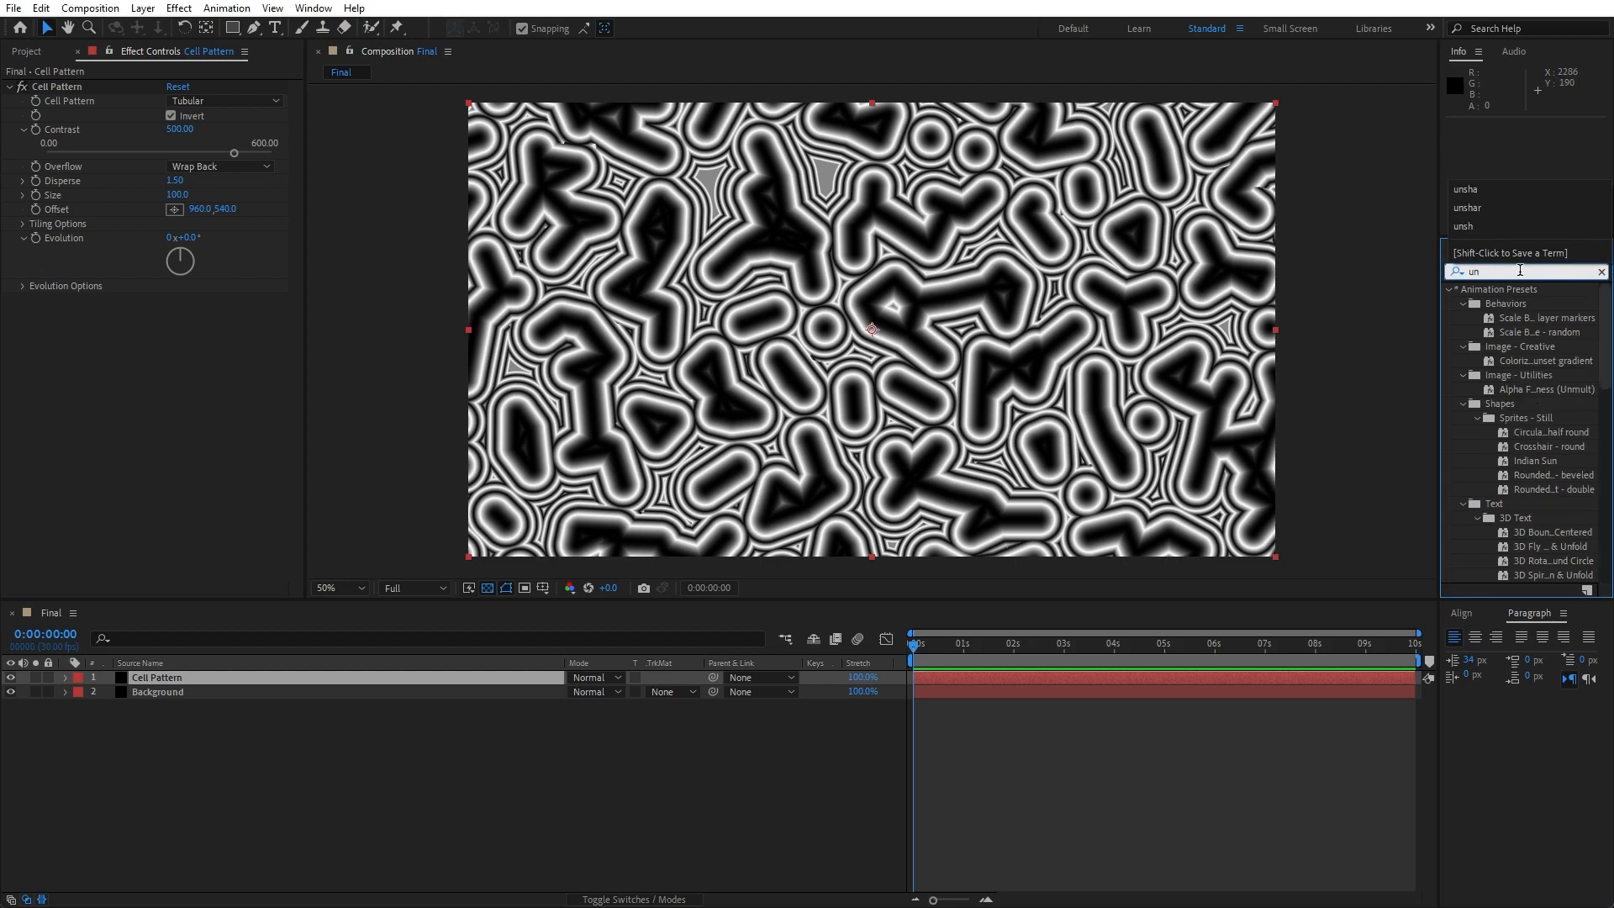
pyautogui.write('sh')
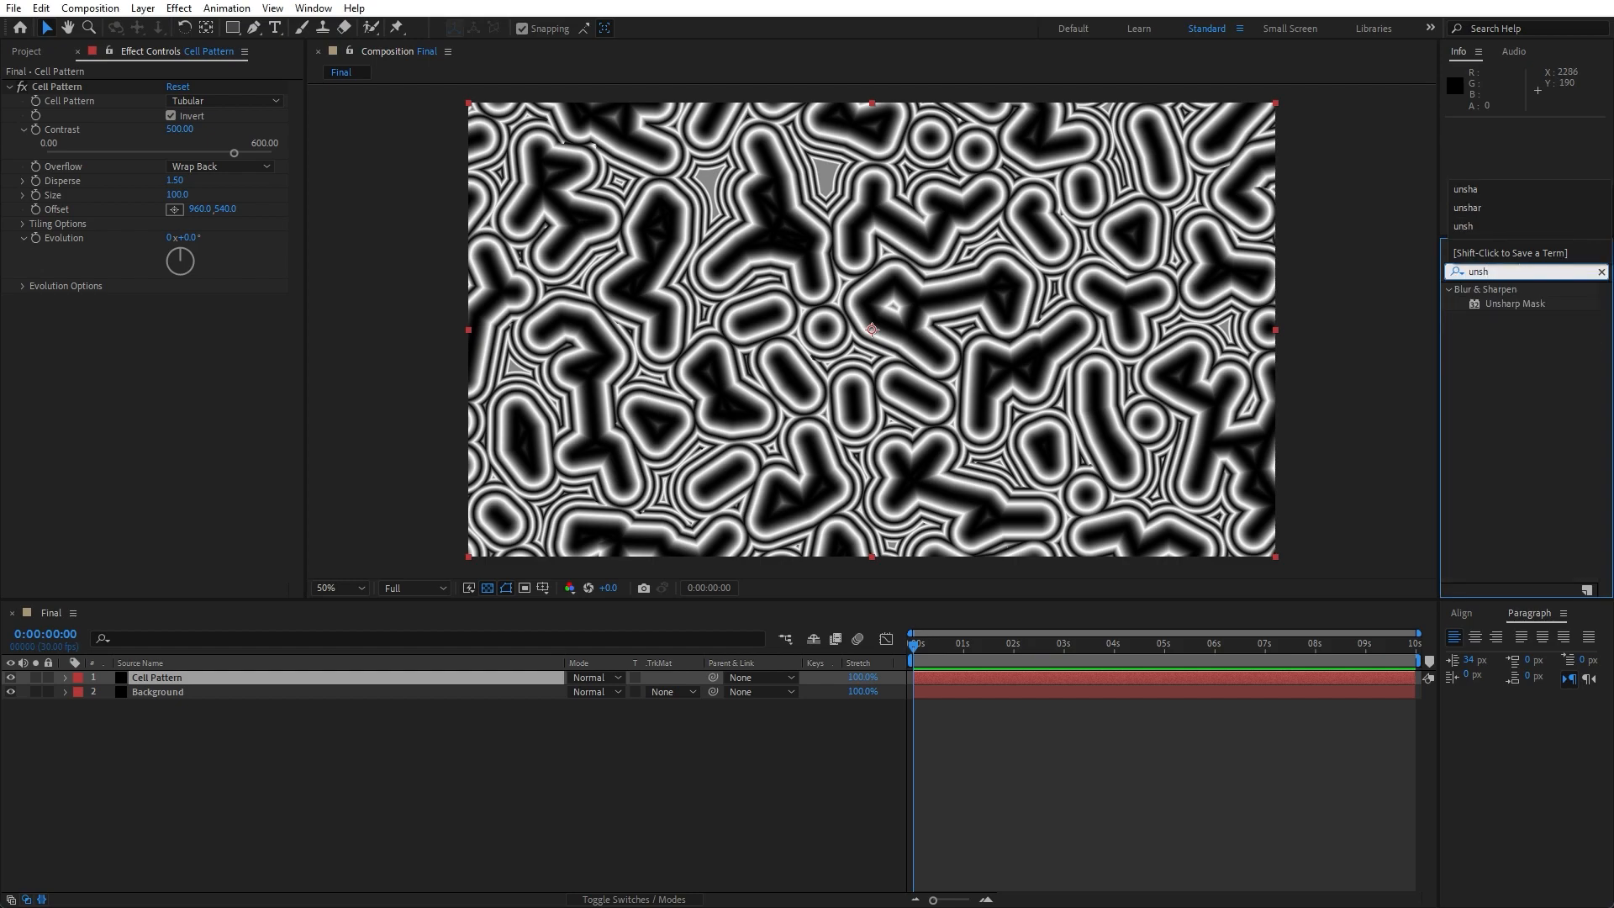
pyautogui.moveTo(1518, 306); pyautogui.dragTo(117, 469)
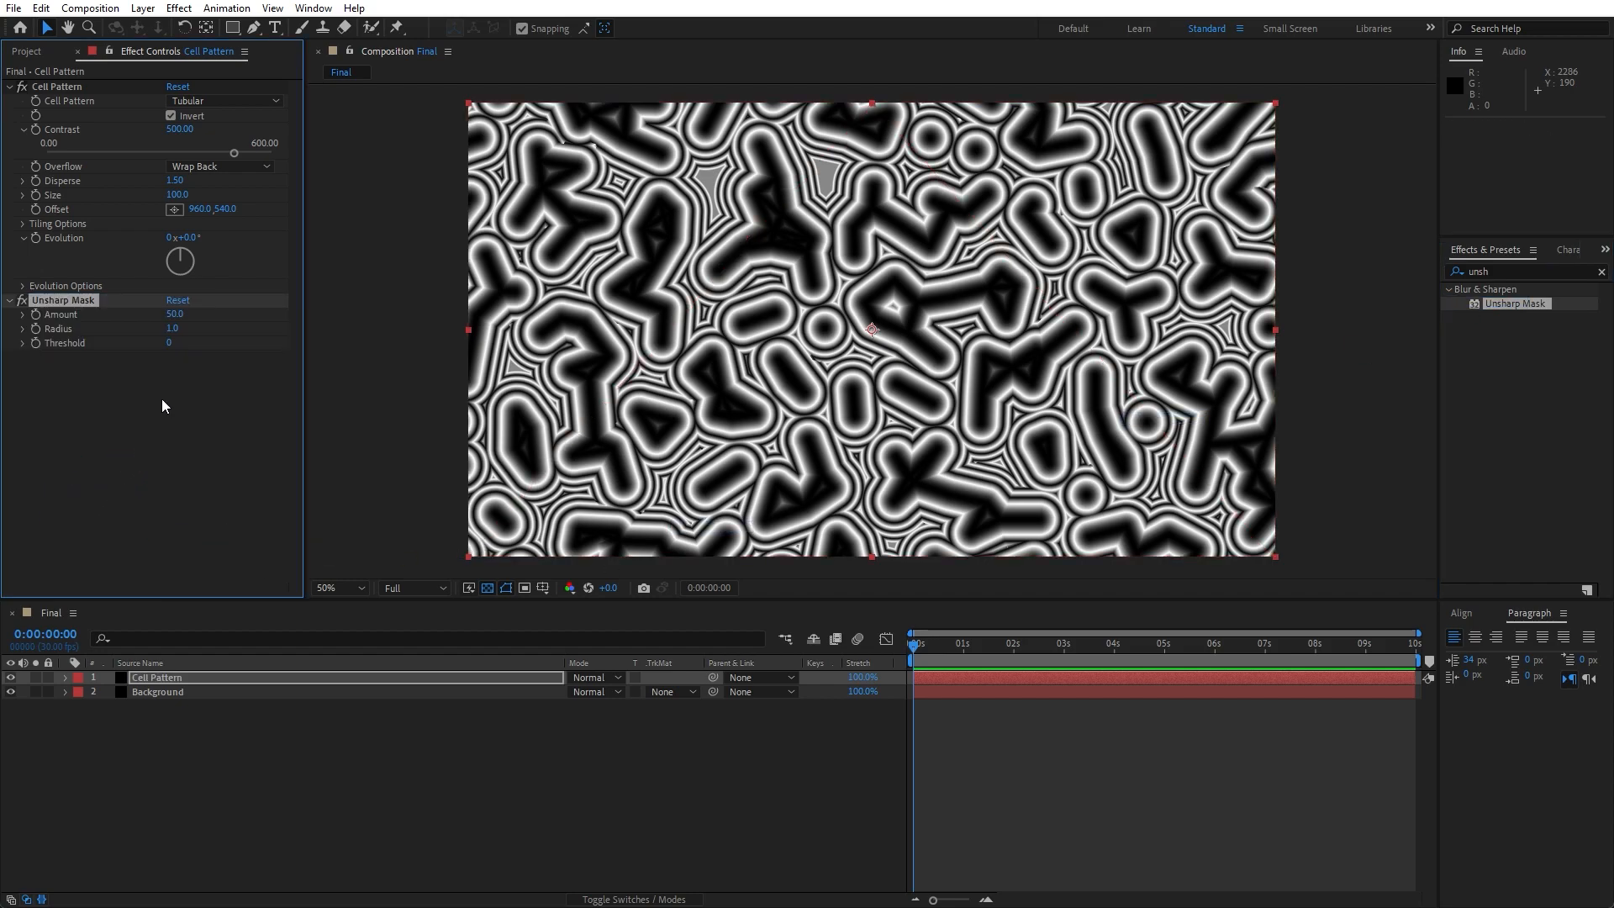
# - Set the Unsharp Mask amount to 500 and its radius to 250
pyautogui.click(176, 316)
pyautogui.write('500')
pyautogui.click(177, 433)
pyautogui.click(176, 329)
pyautogui.write('250')
pyautogui.click(192, 472)
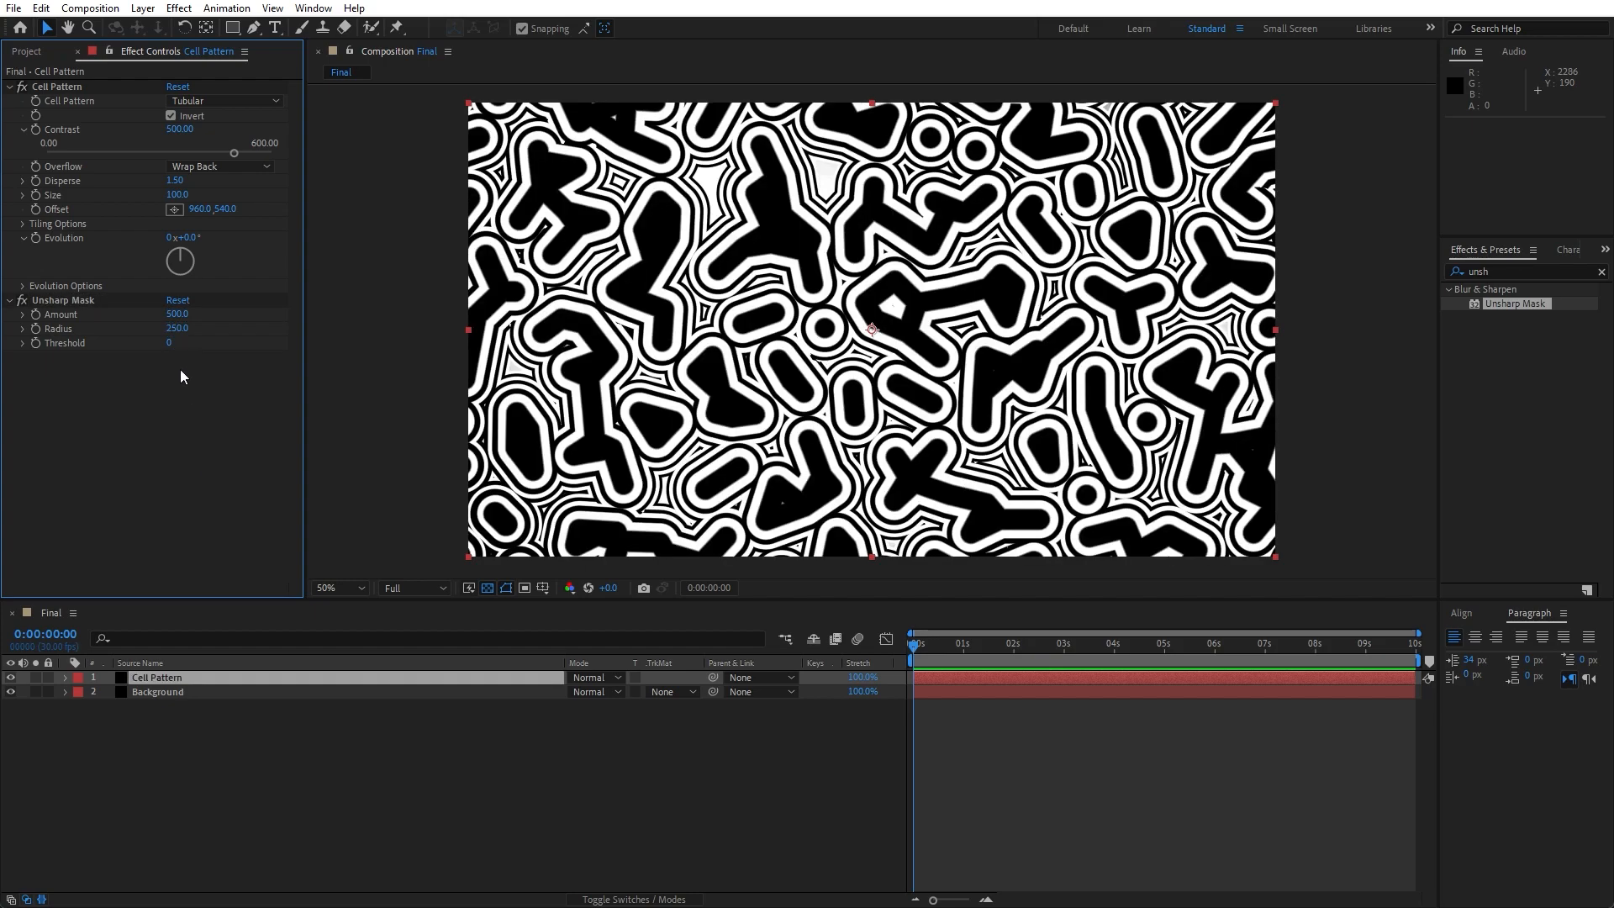
# - Animate the Cell Pattern's evolution with the expression time*50, collapse the layer and preview the animation
pyautogui.keyDown('alt'); pyautogui.click(36, 238); pyautogui.keyUp('alt')
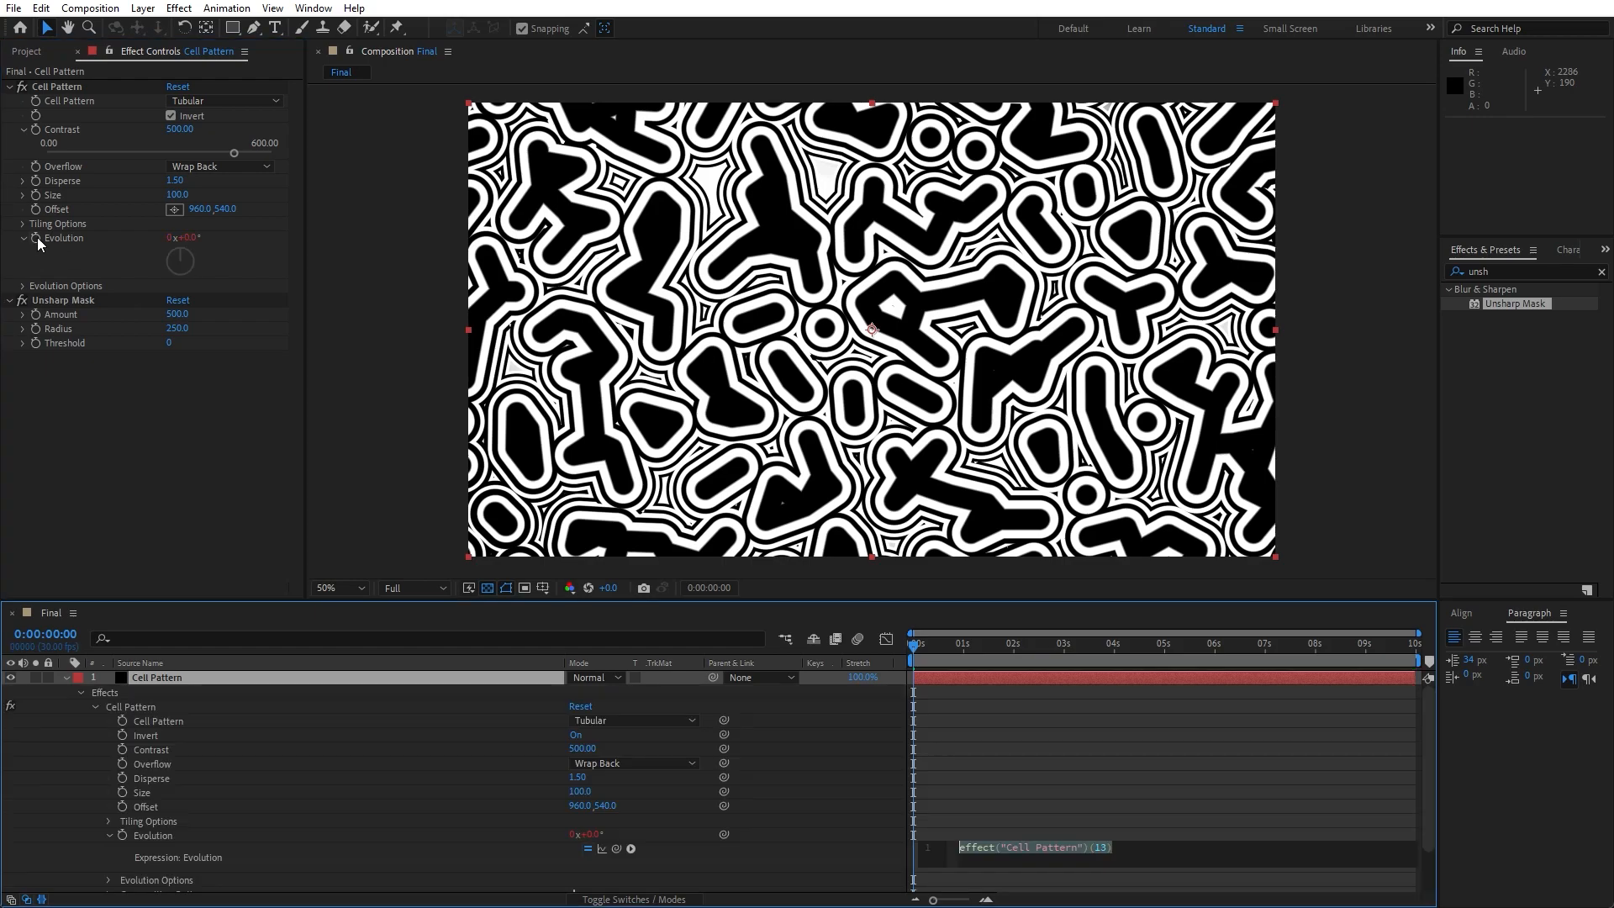
pyautogui.write('time')
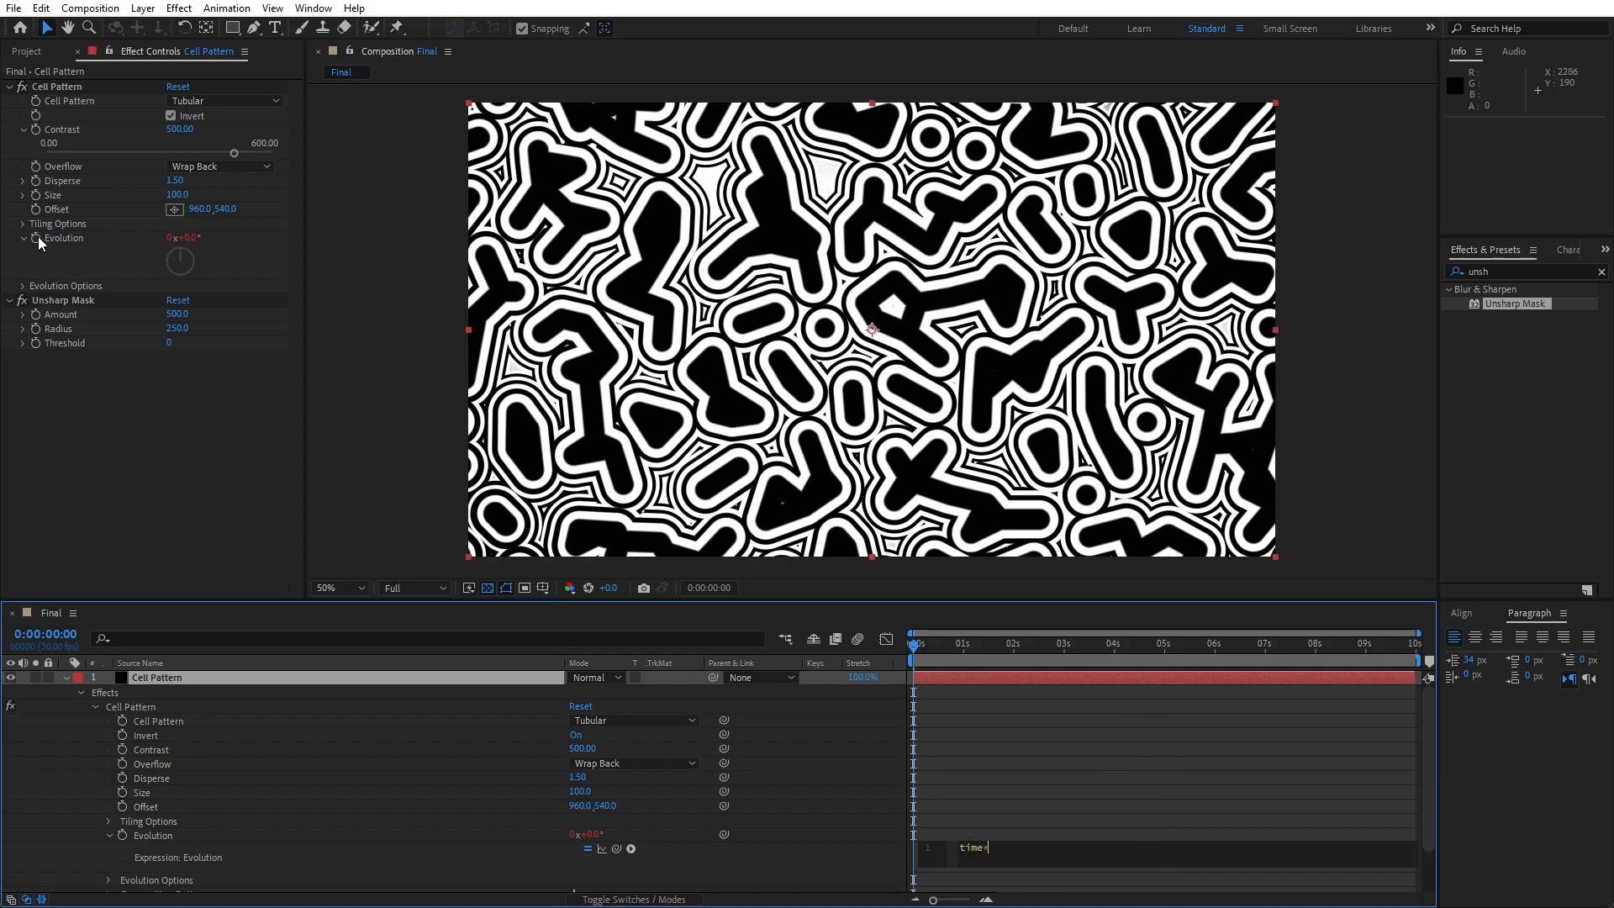
pyautogui.write('*50')
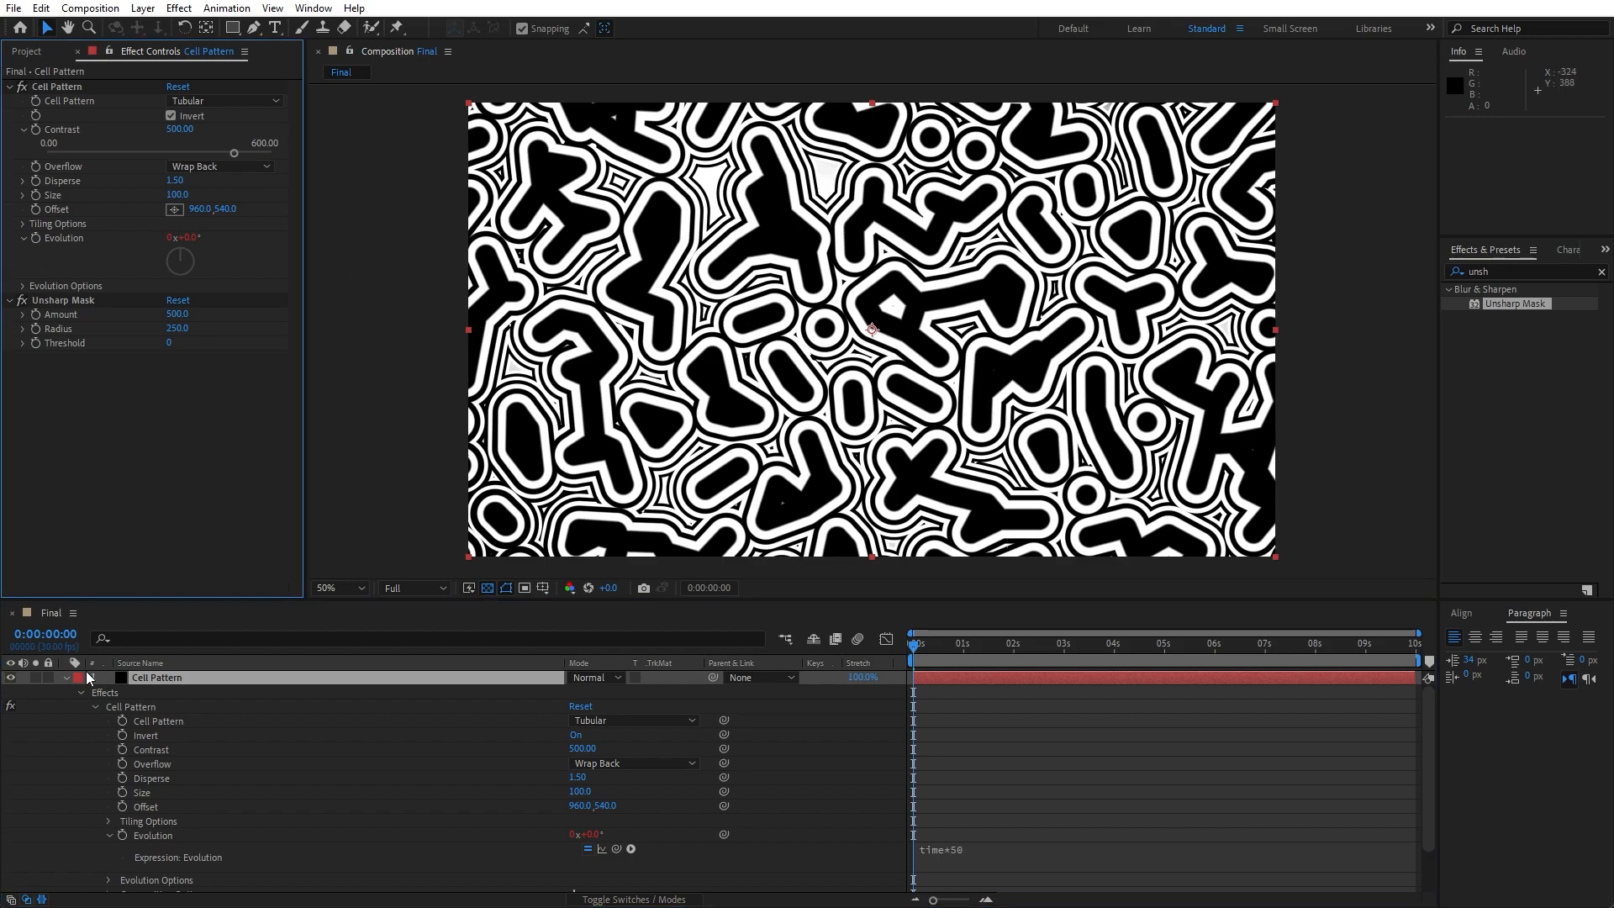
pyautogui.click(66, 677)
pyautogui.click(149, 739)
pyautogui.press('space')
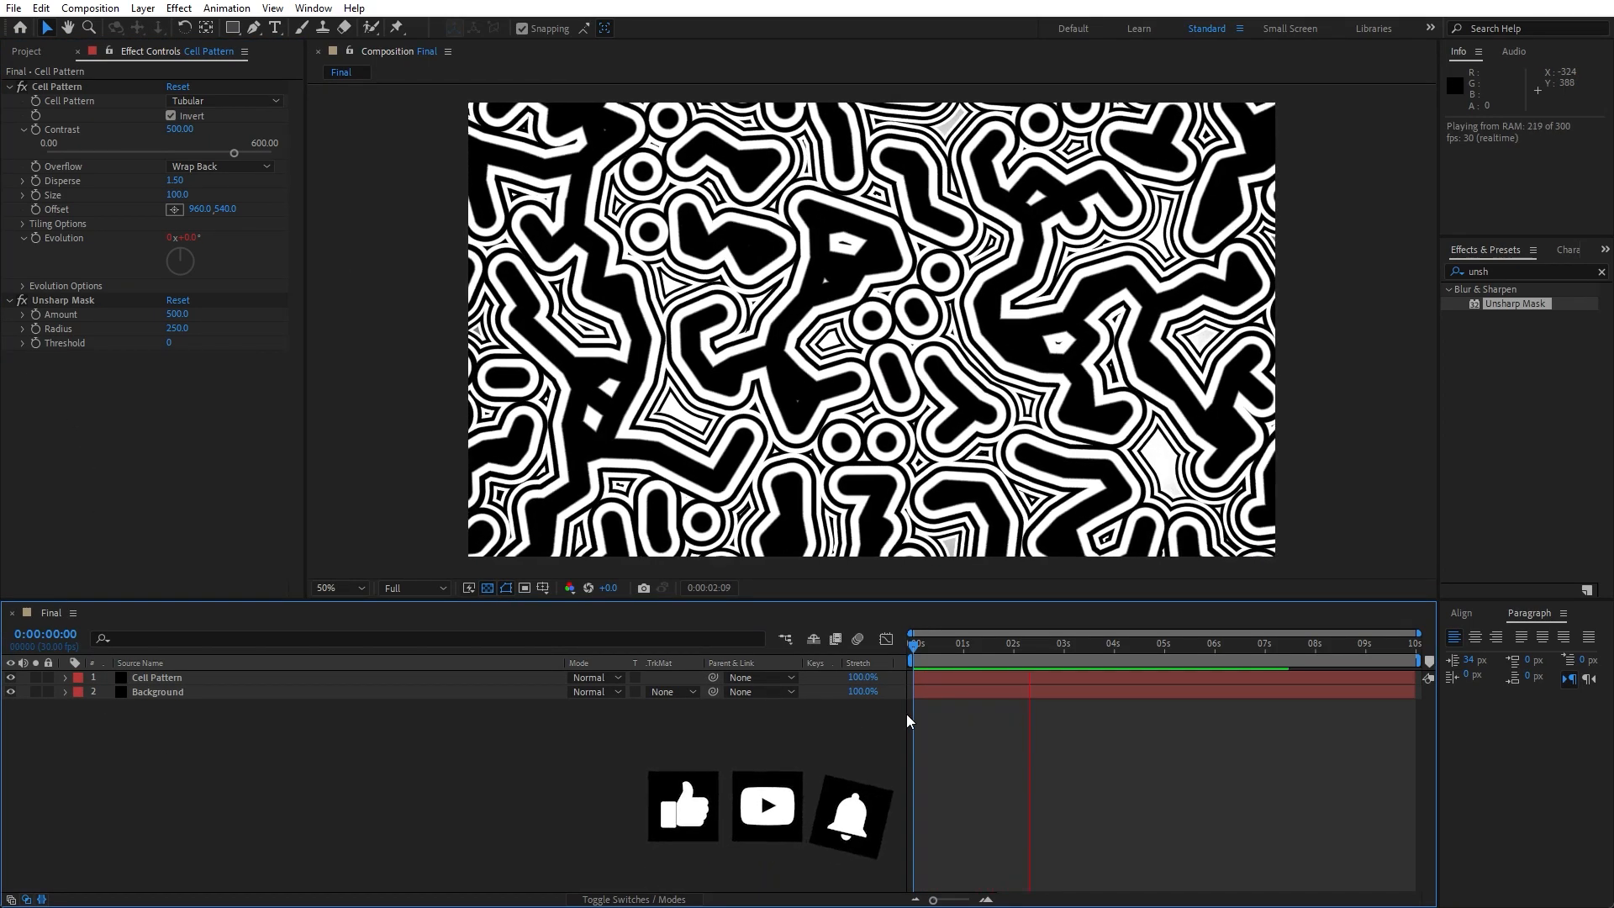
# - Set the Cell Pattern layer's blending mode to Screen and check the result at other times
pyautogui.moveTo(996, 653); pyautogui.dragTo(1059, 652)
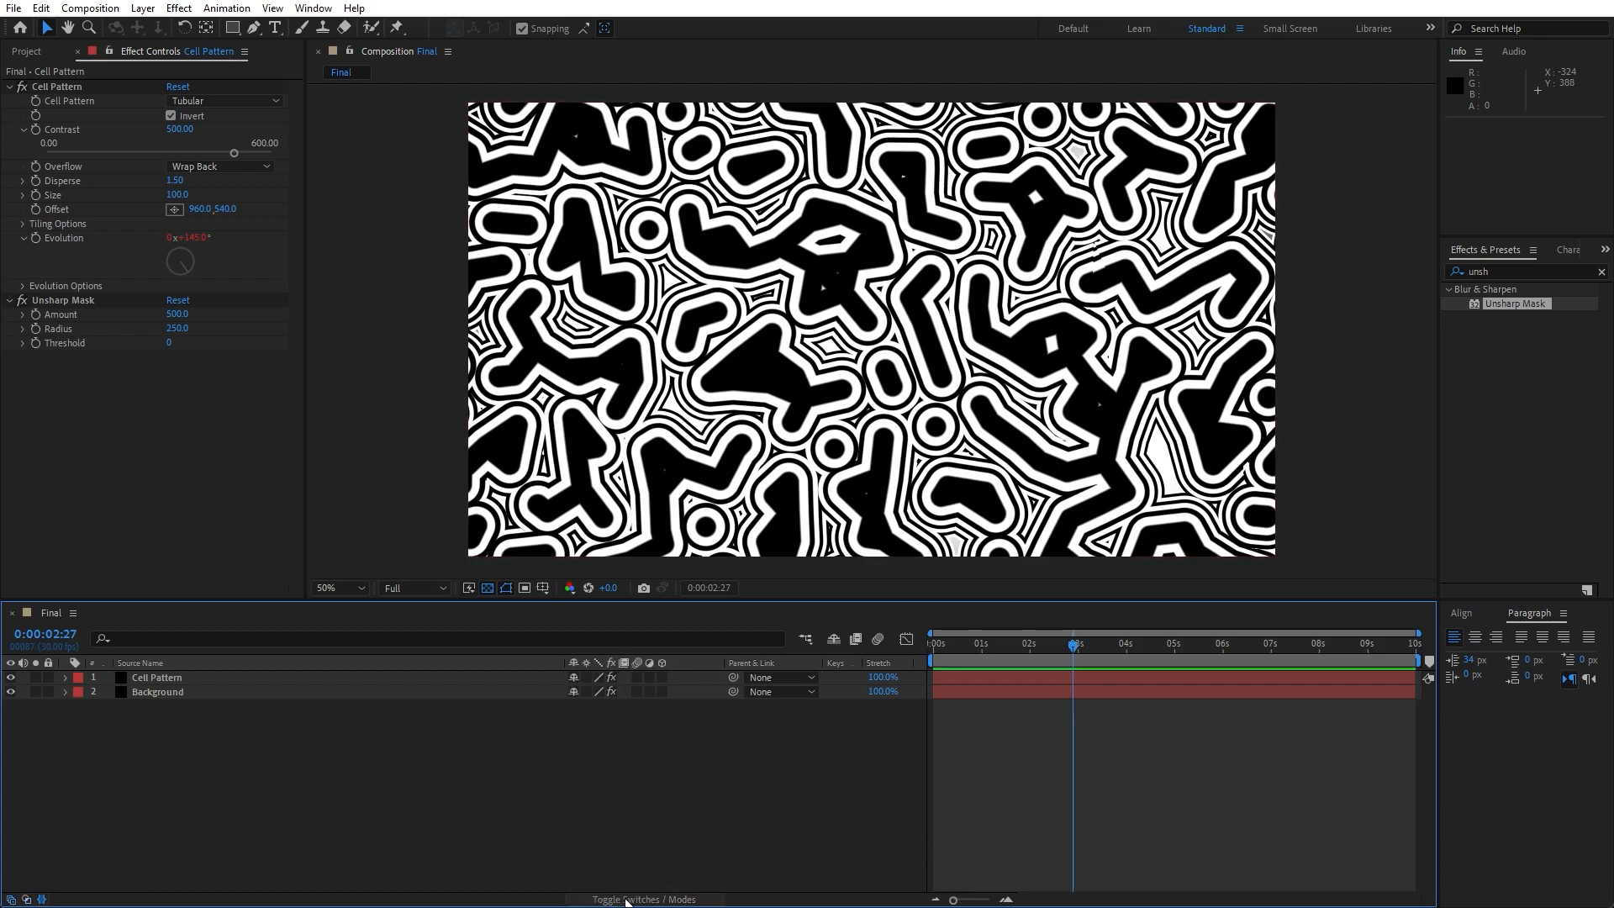
pyautogui.click(603, 677)
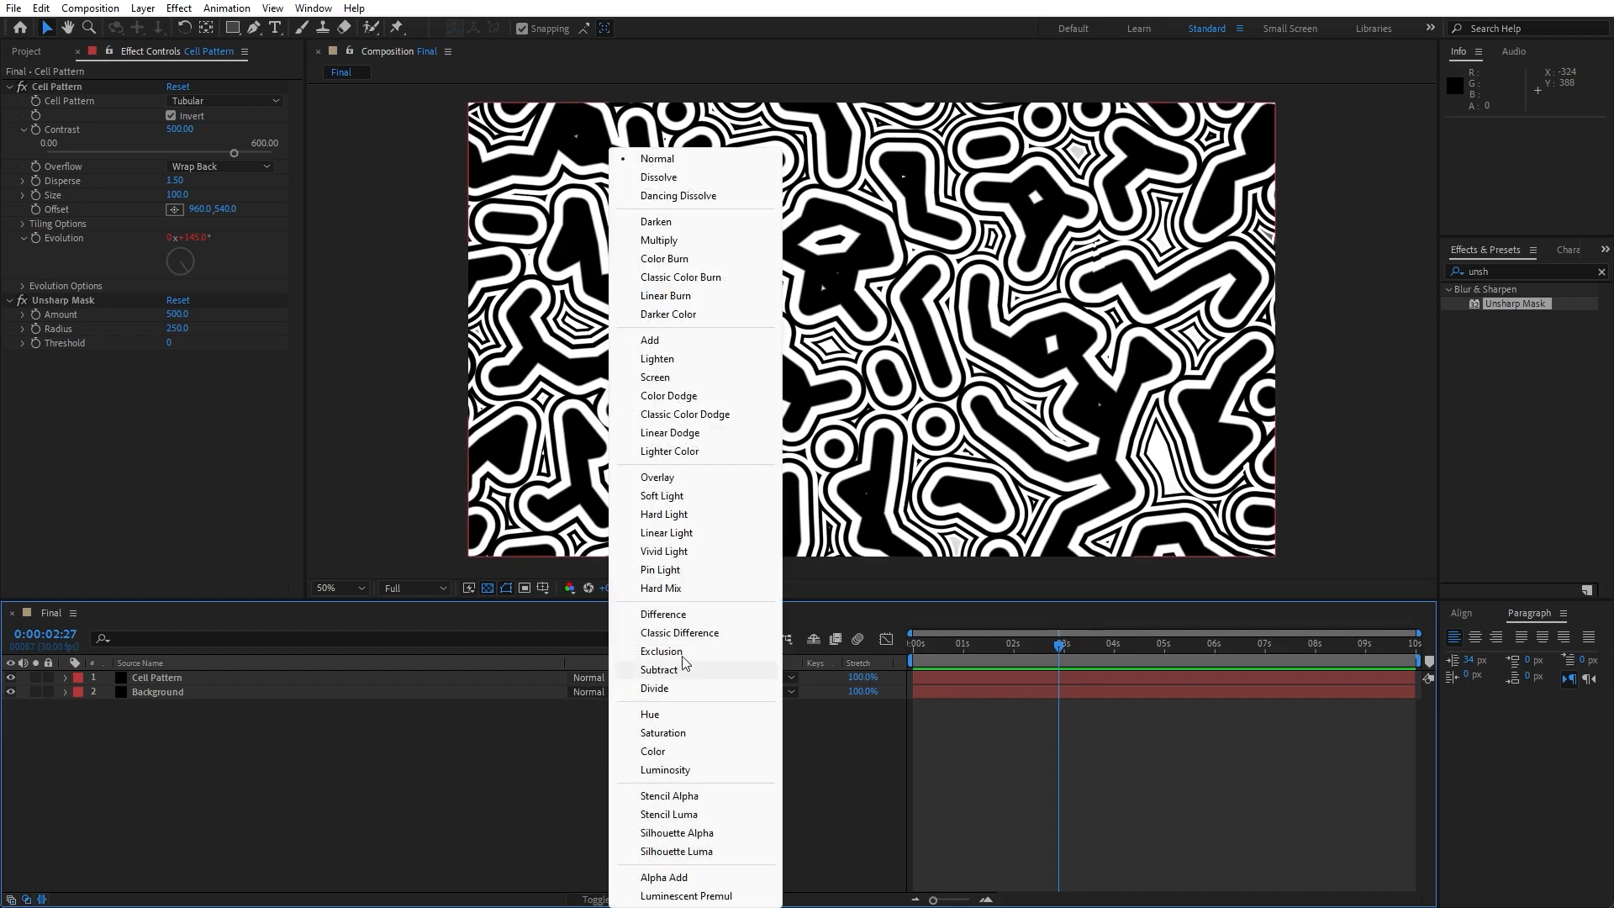
pyautogui.click(654, 377)
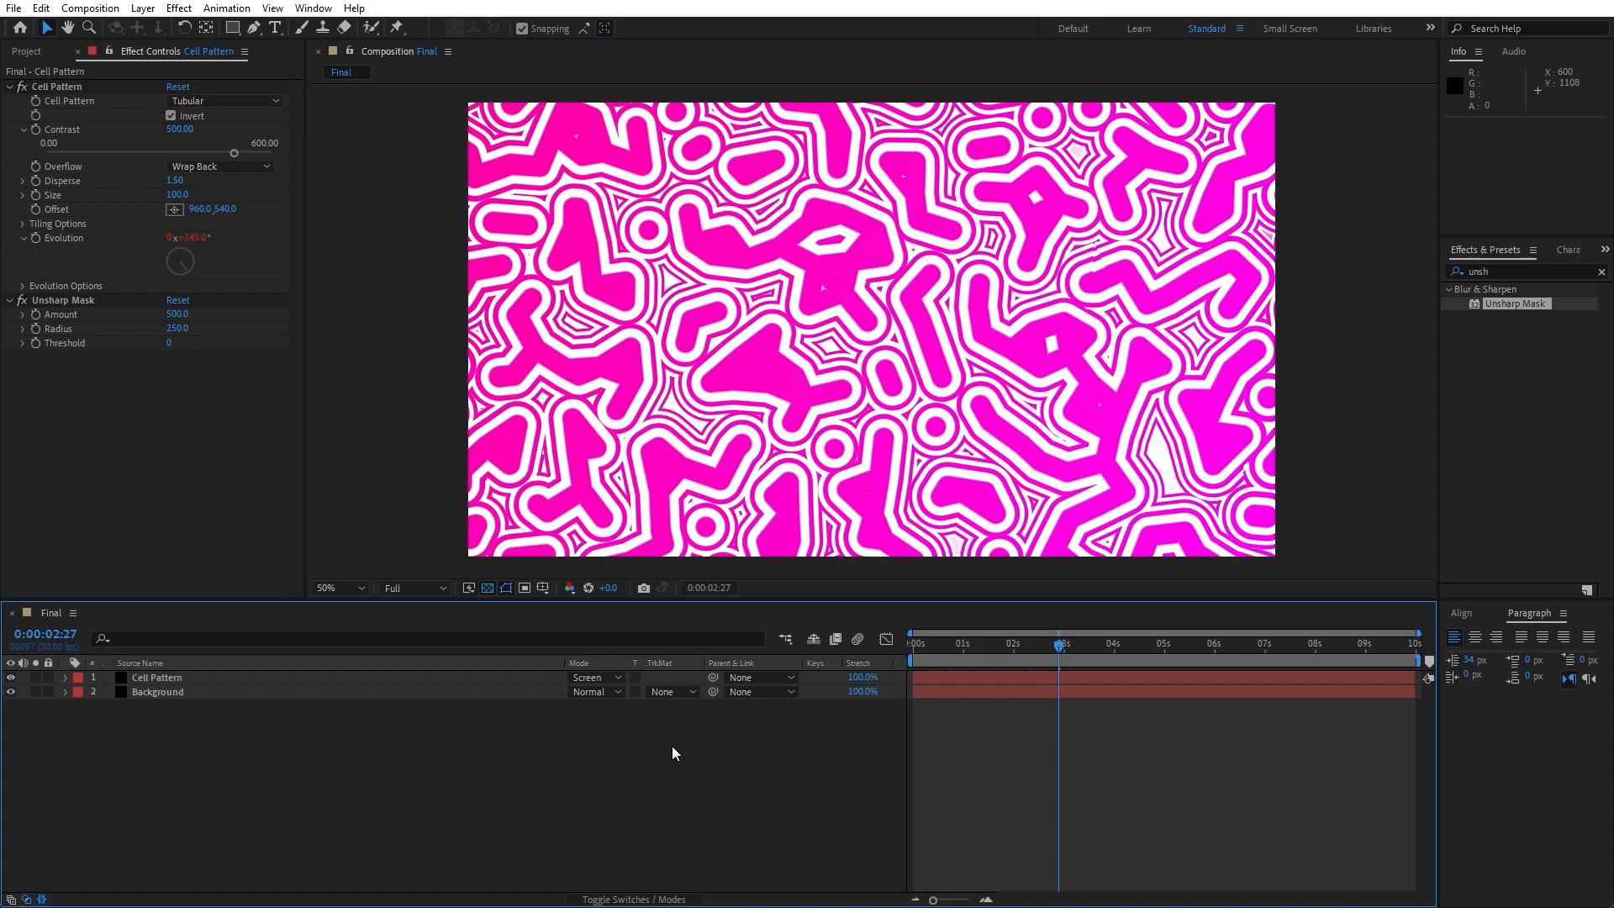
pyautogui.press('space')
pyautogui.click(973, 645)
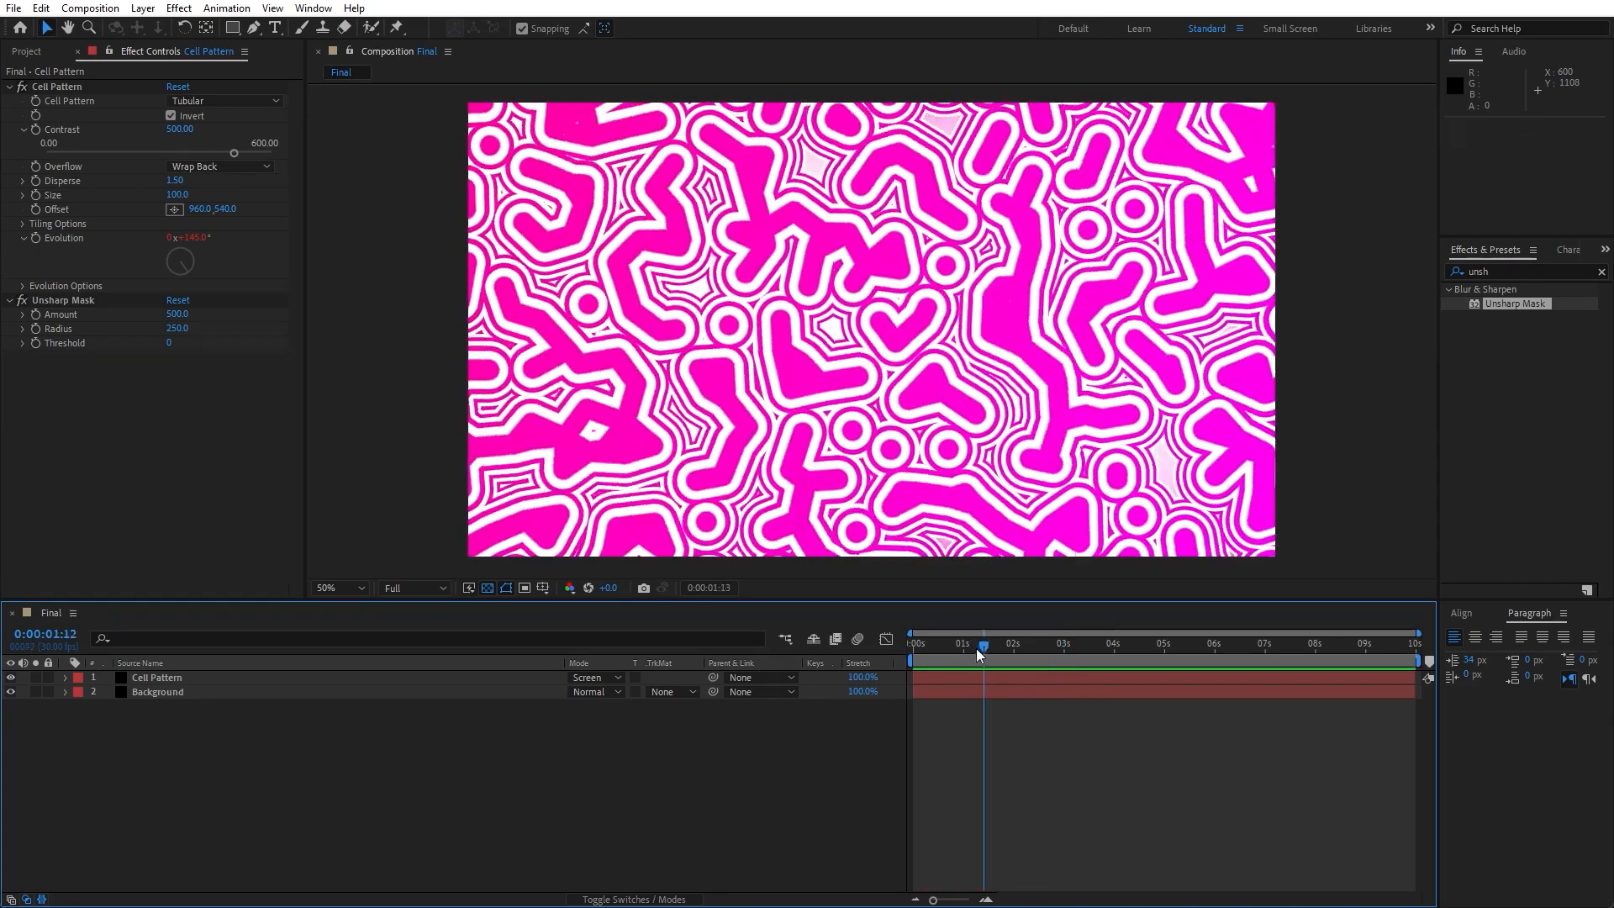
# - Change the start color of the Background layer's Gradient Ramp to the darker magenta CC009A
pyautogui.click(228, 692)
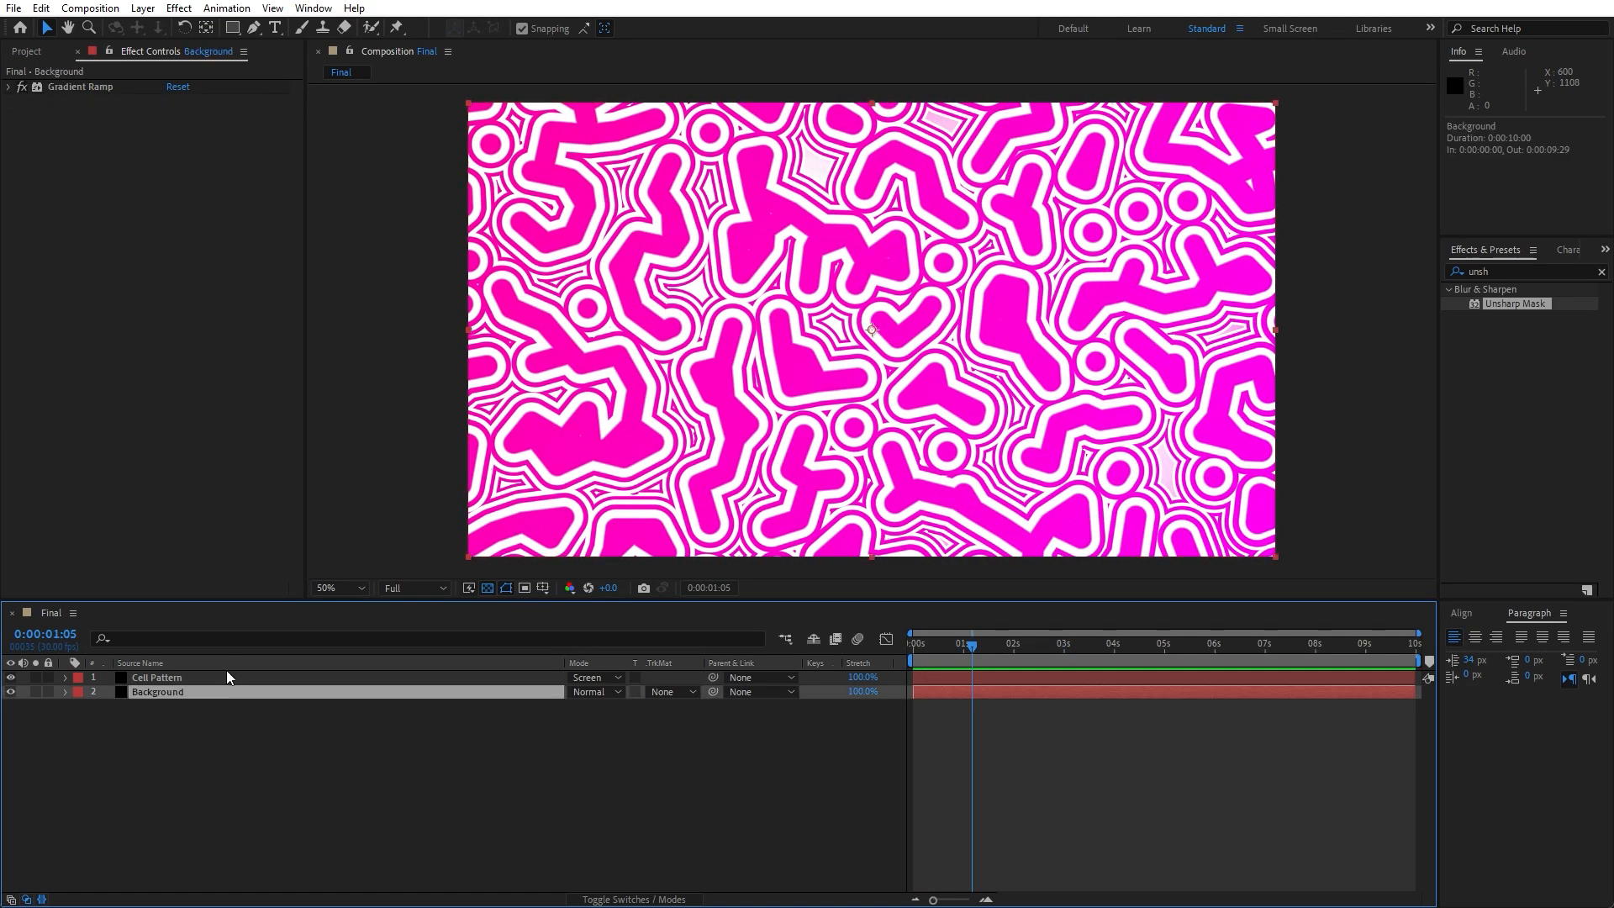
pyautogui.click(8, 87)
pyautogui.click(174, 115)
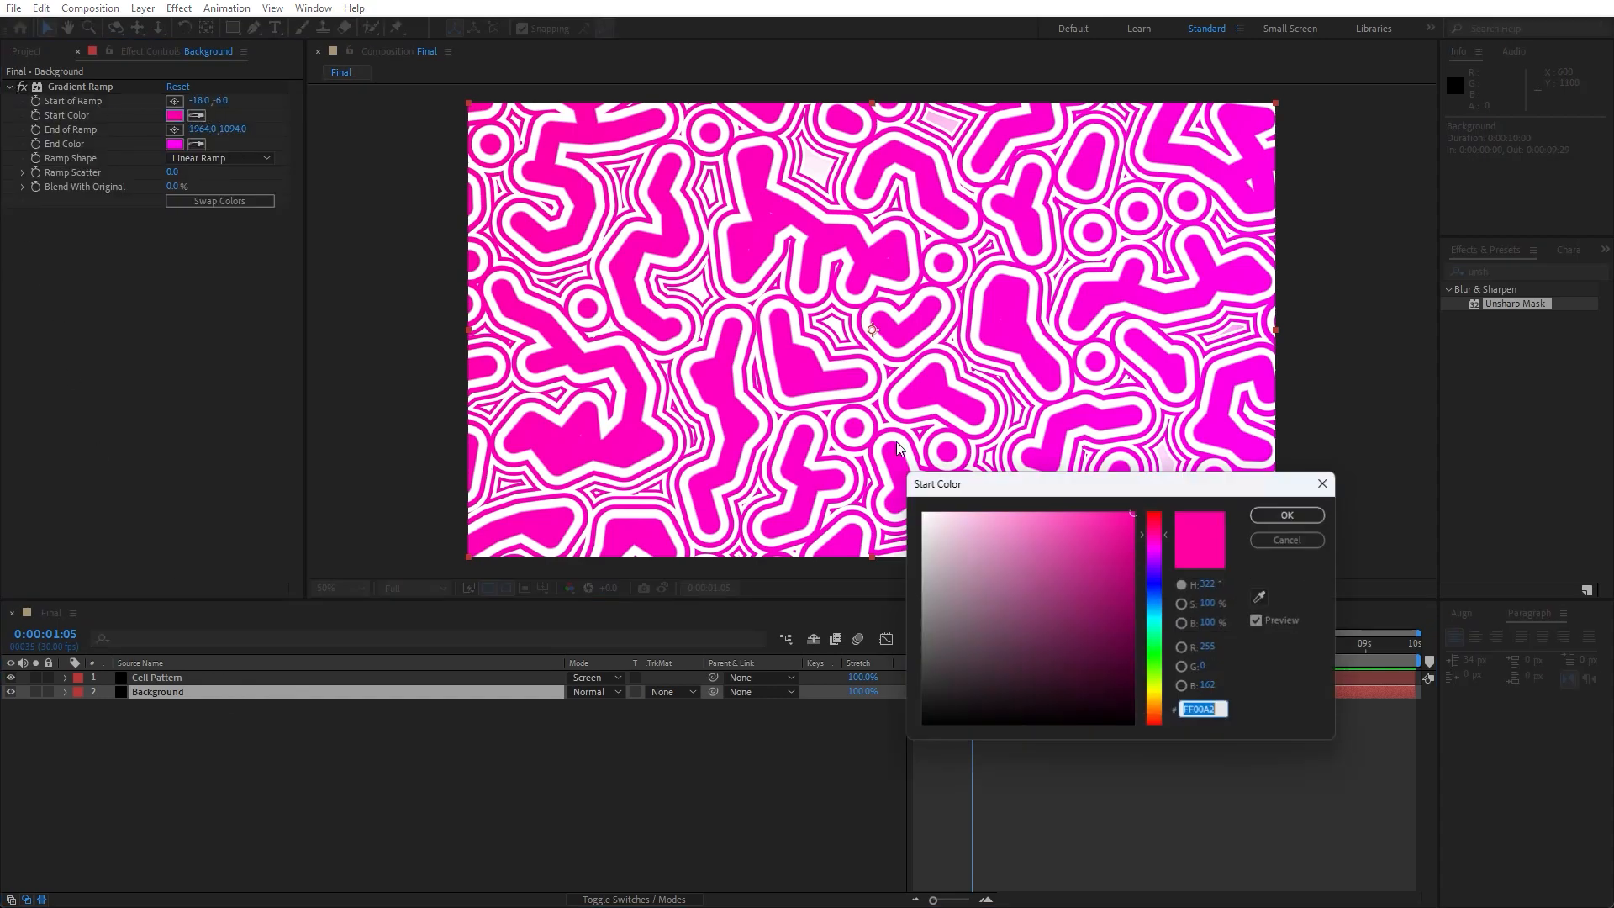
pyautogui.click(1133, 559)
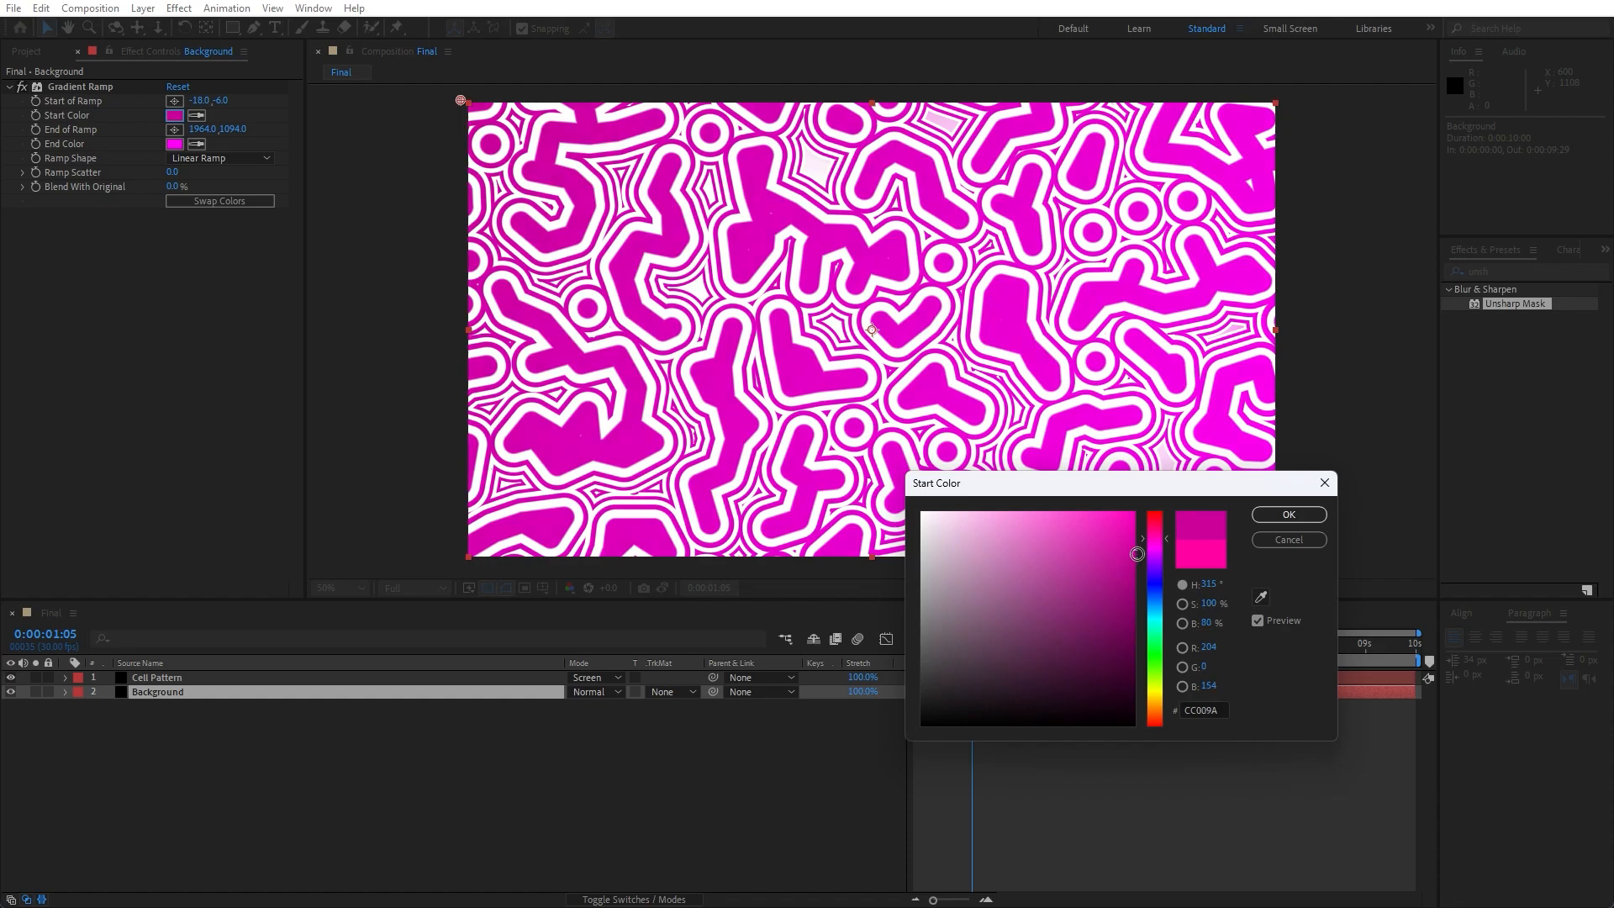
pyautogui.click(1288, 515)
# - Change the Gradient Ramp's end color to the pink FF00A8
pyautogui.click(174, 144)
pyautogui.moveTo(1157, 569); pyautogui.dragTo(1158, 543)
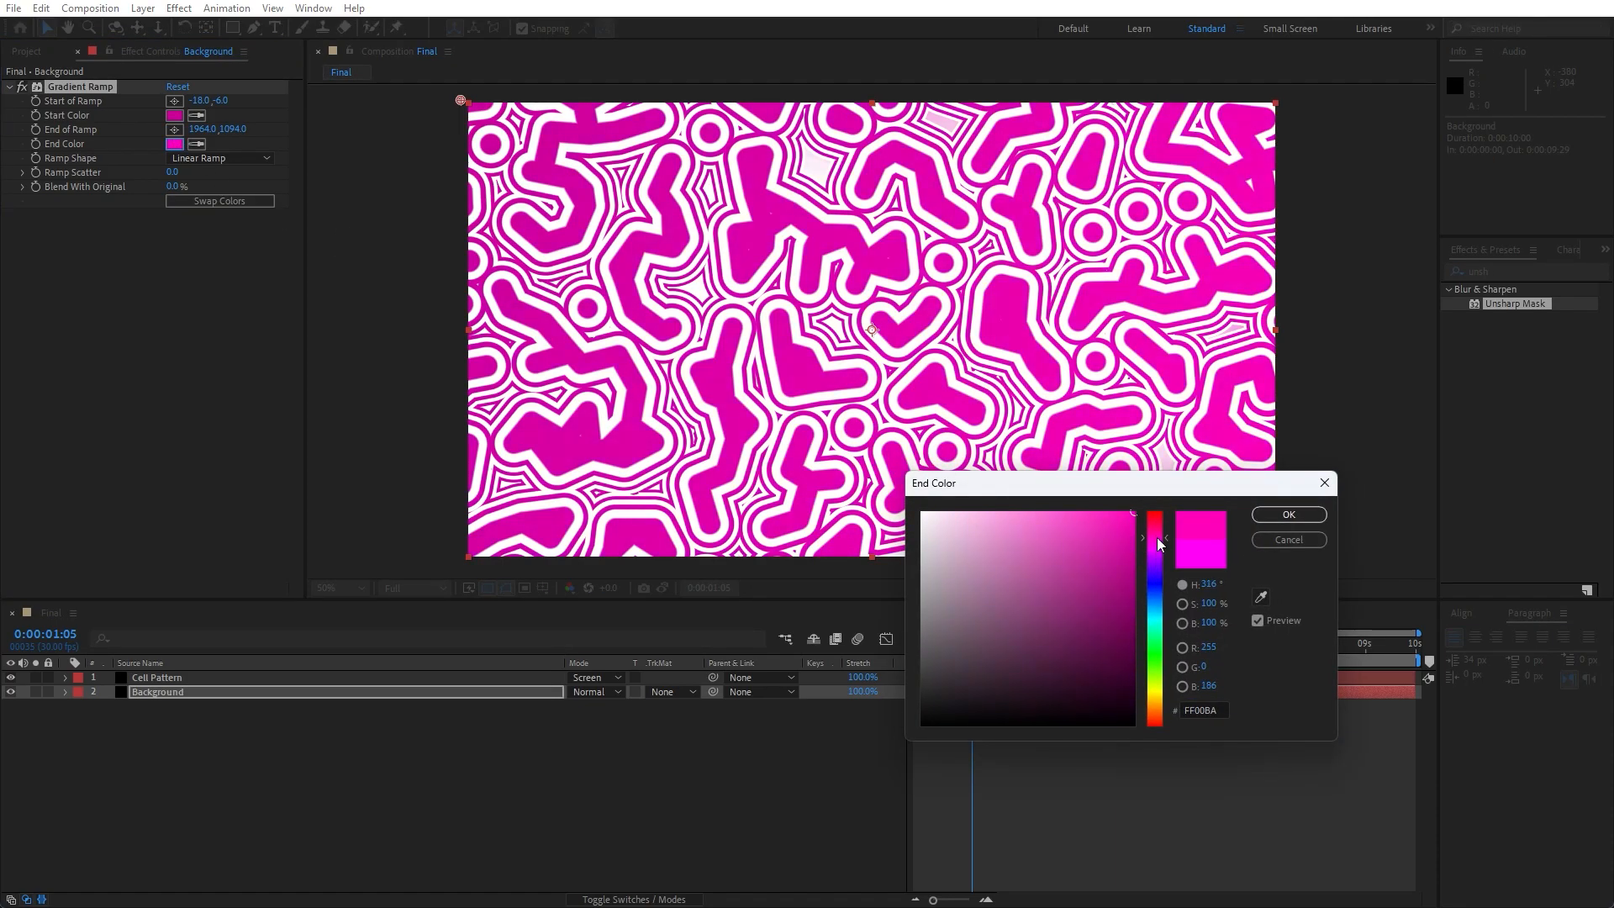
pyautogui.click(1286, 516)
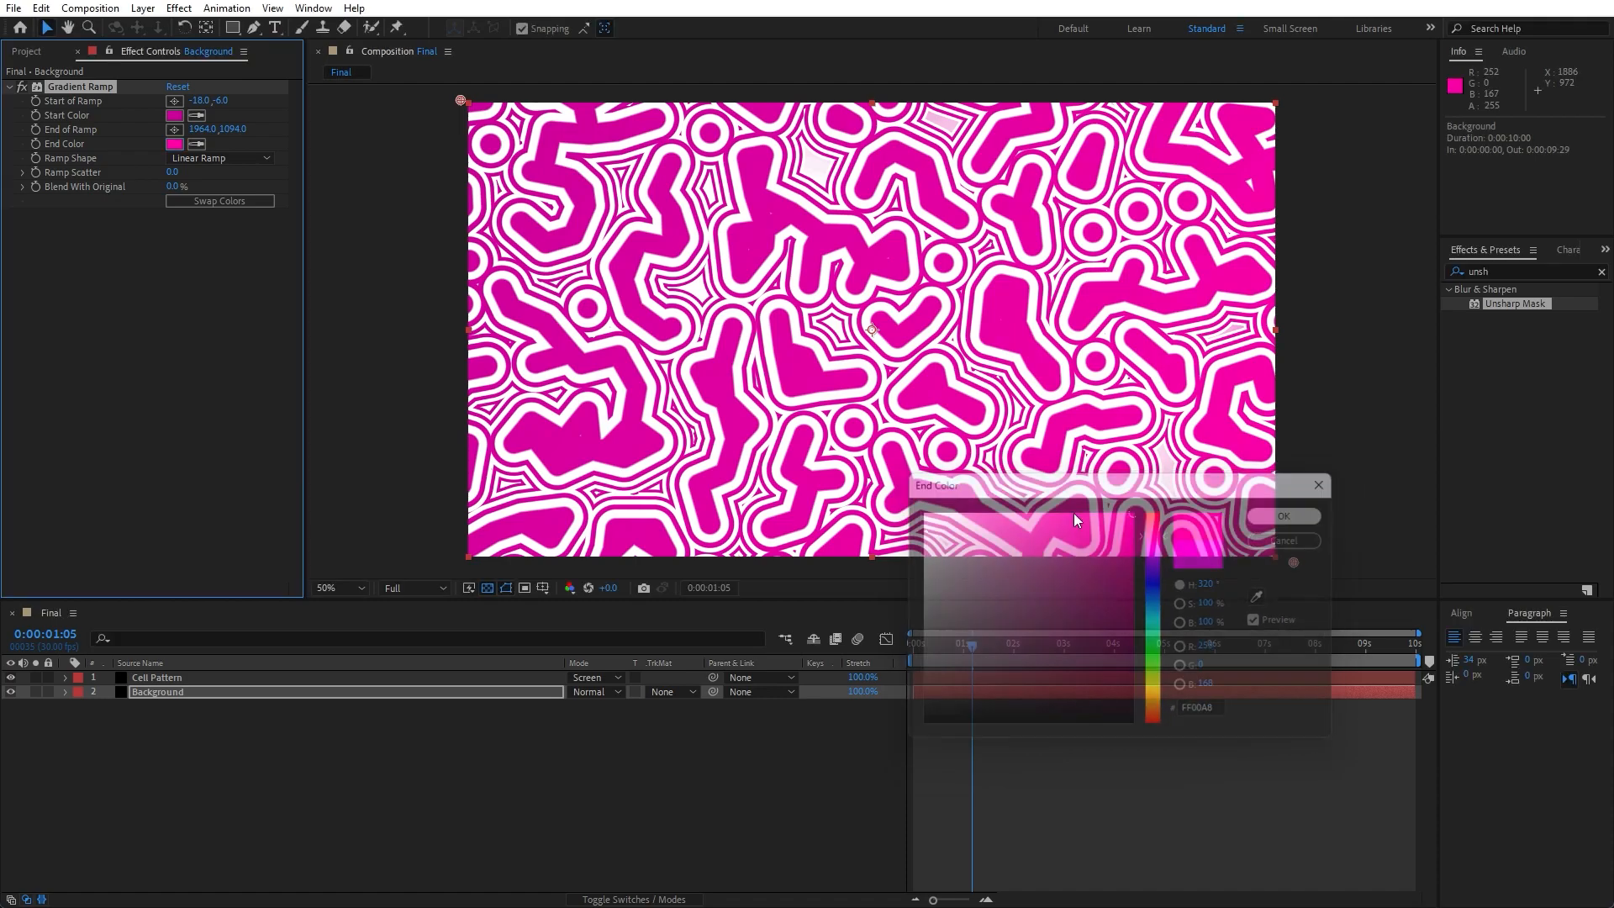
pyautogui.click(169, 749)
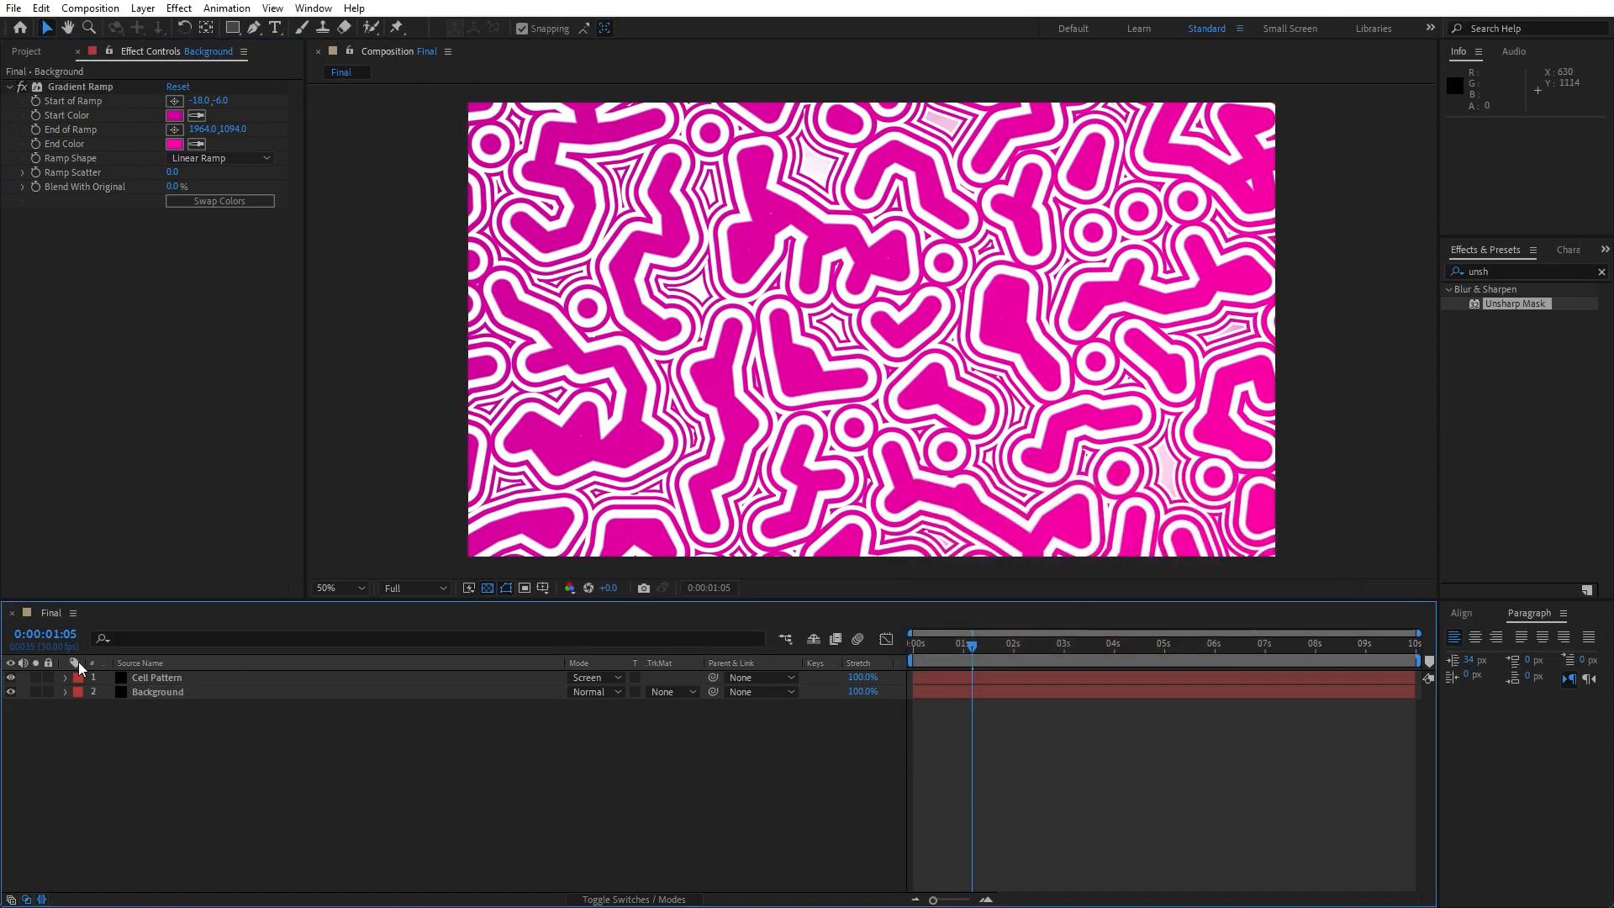
# - Pre-compose the Cell Pattern and Background layers into a composition named Background, moving all attributes into it
pyautogui.moveTo(280, 761); pyautogui.dragTo(175, 676)
pyautogui.rightClick(175, 676)
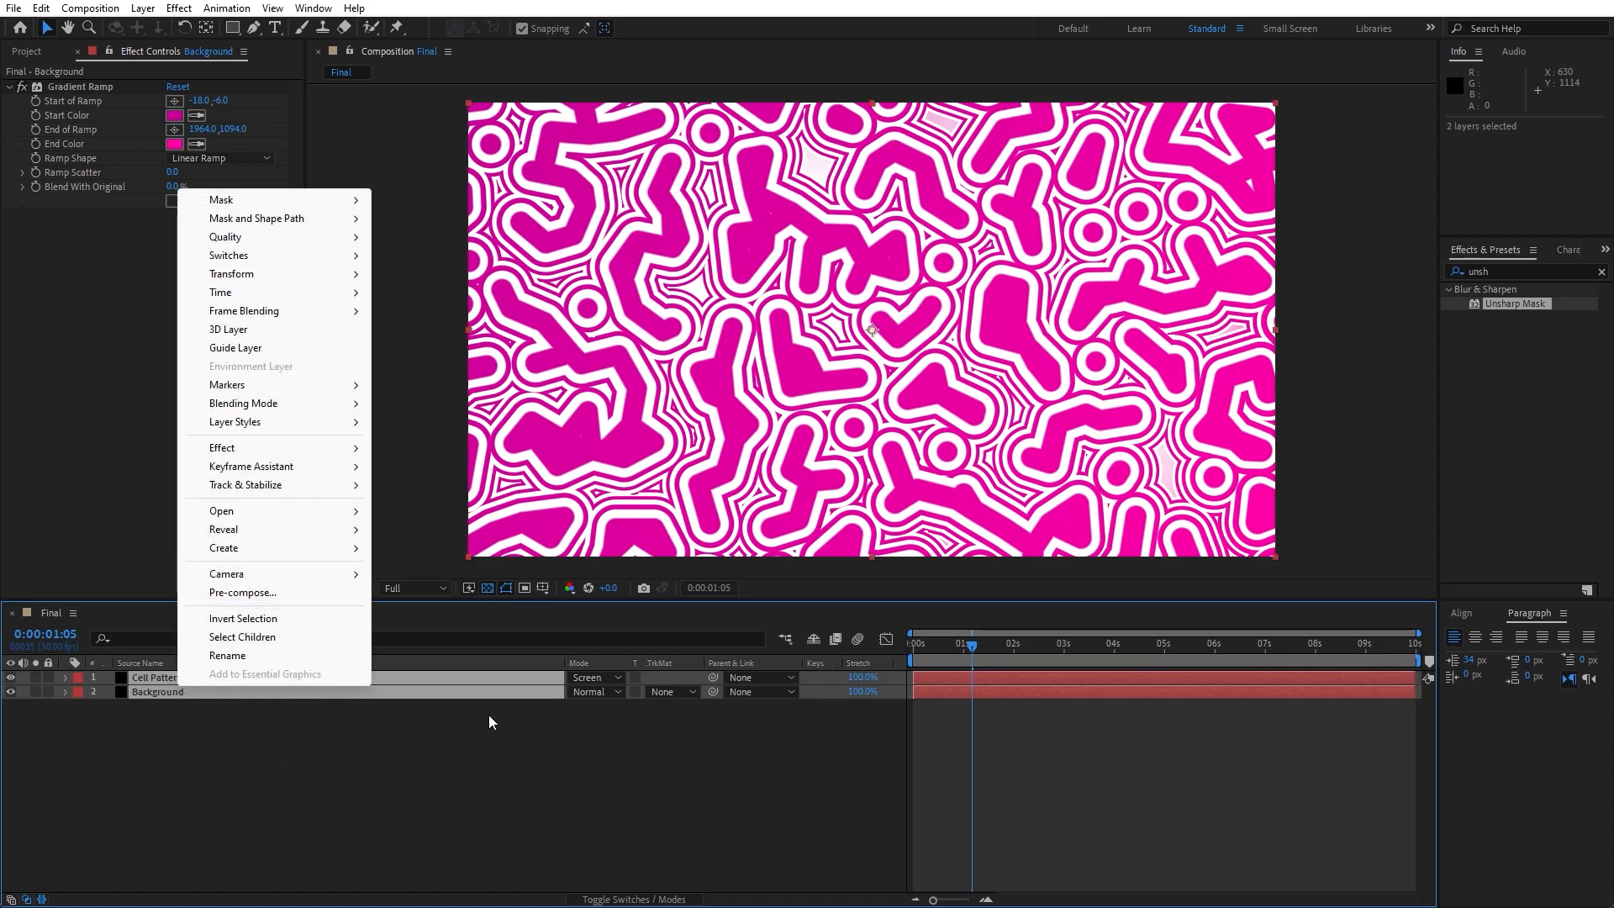
pyautogui.click(316, 595)
pyautogui.write('Background')
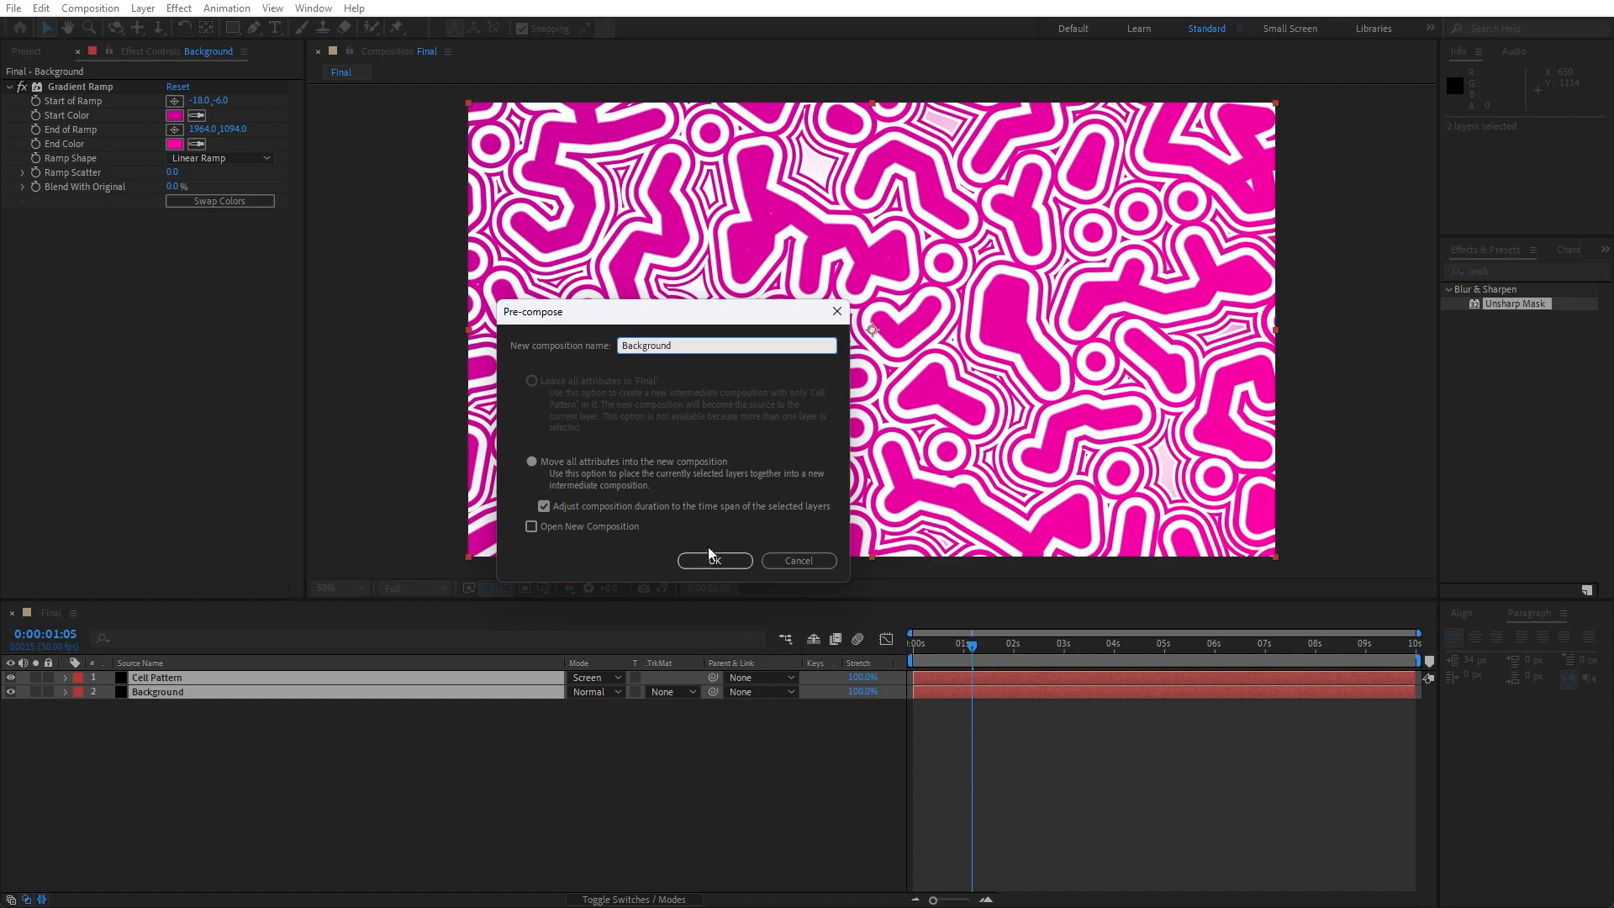
pyautogui.click(724, 562)
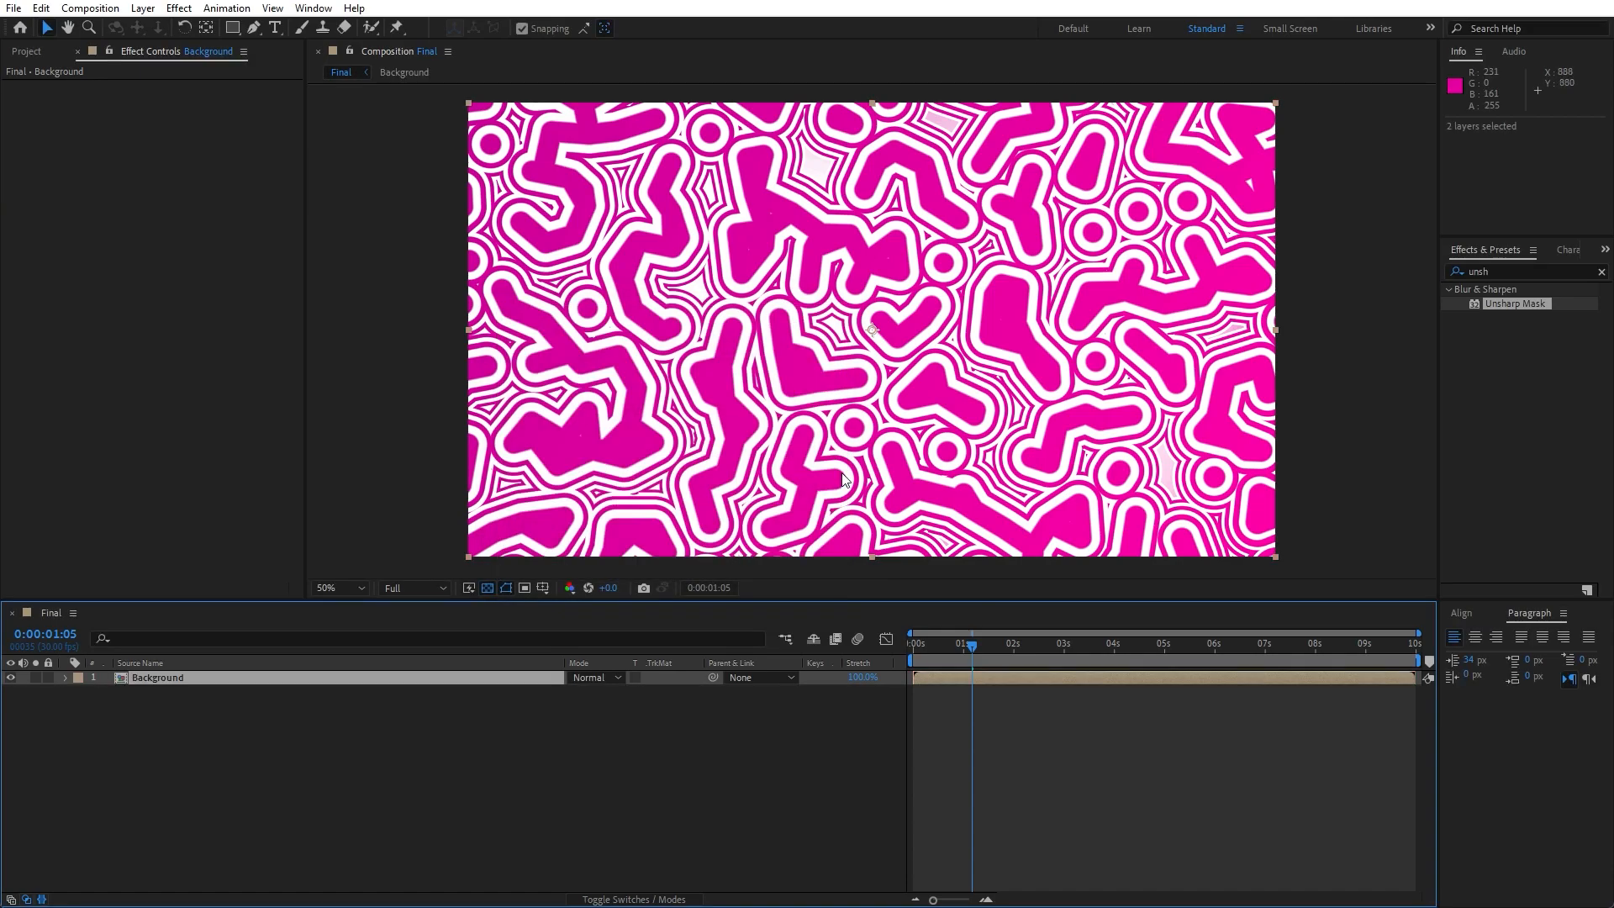
pyautogui.click(438, 810)
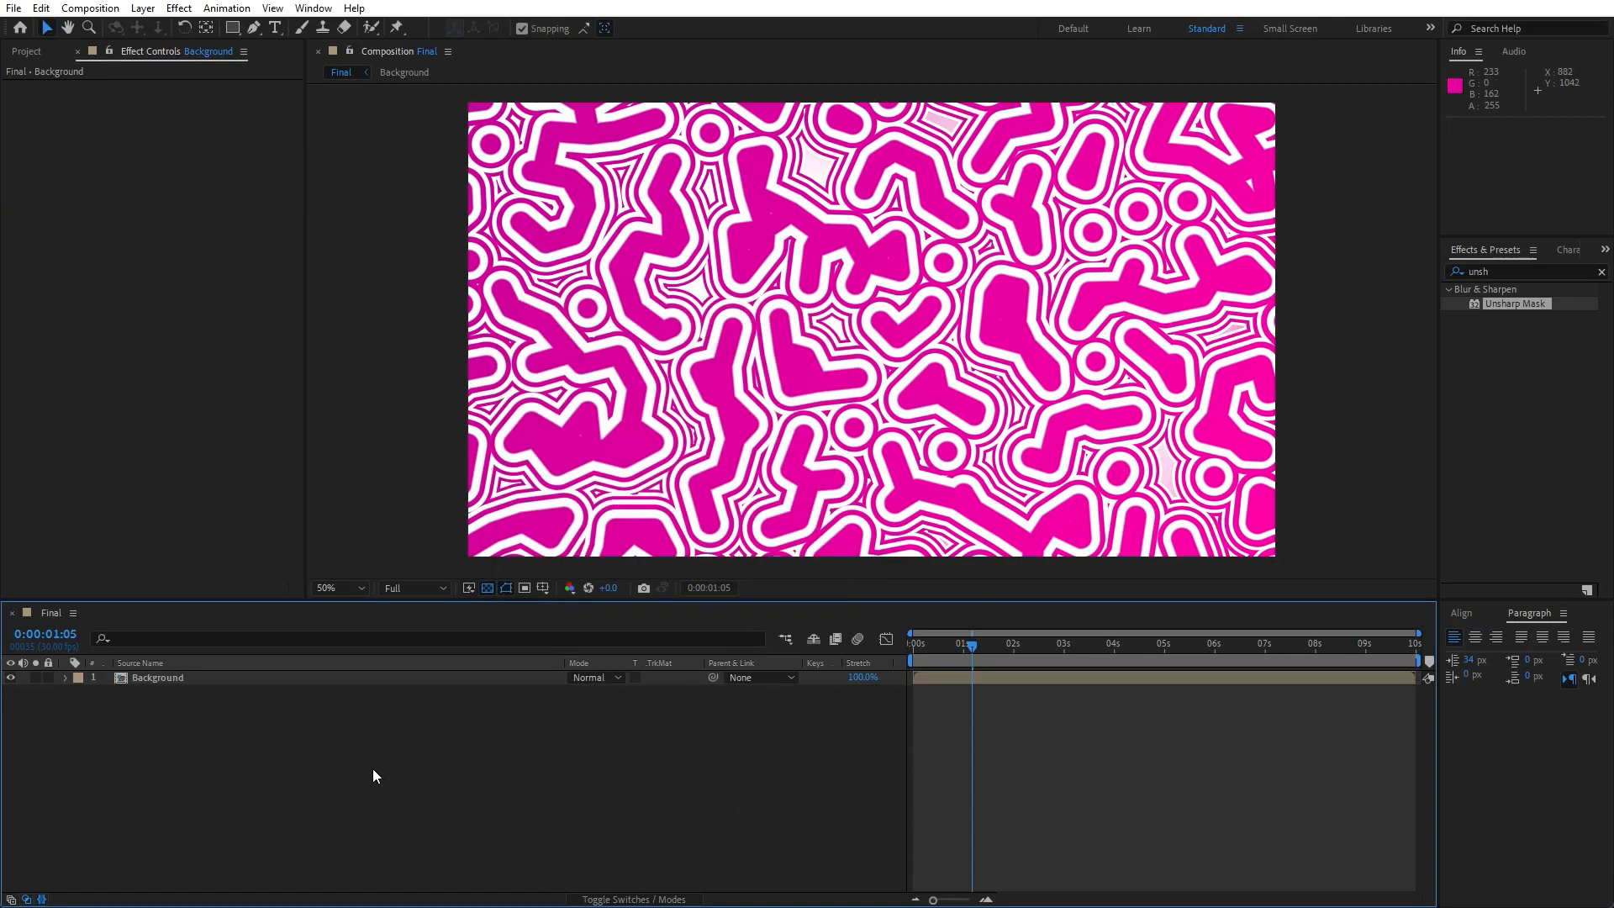
# - Create an adjustment layer above the Background composition and name it Curves
pyautogui.rightClick(398, 781)
pyautogui.moveTo(447, 569)
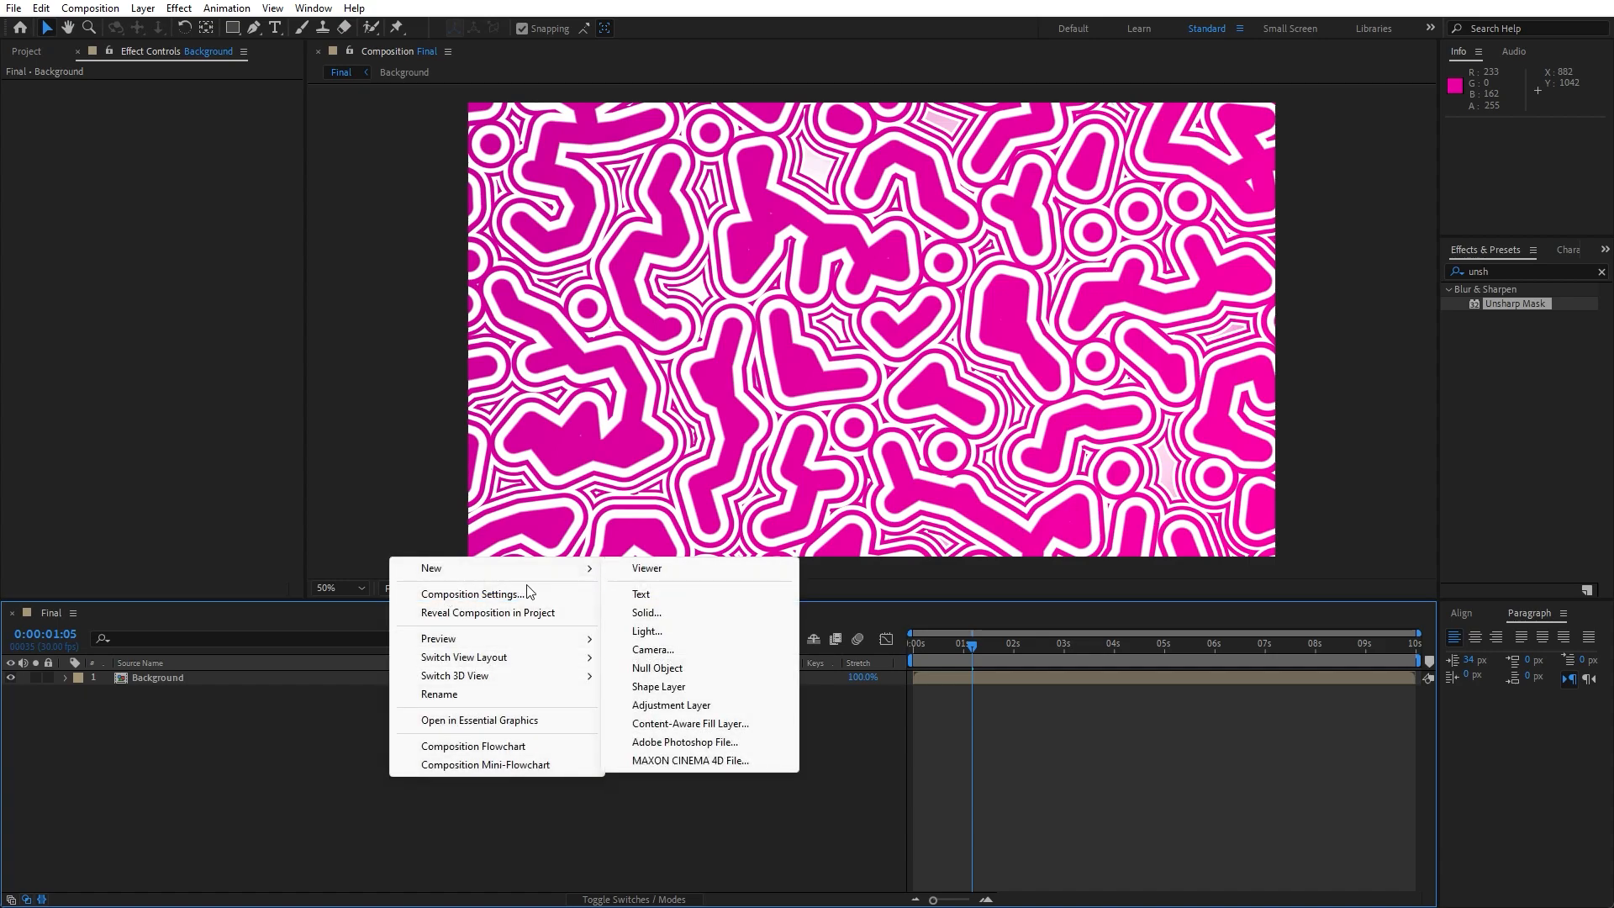
pyautogui.click(711, 704)
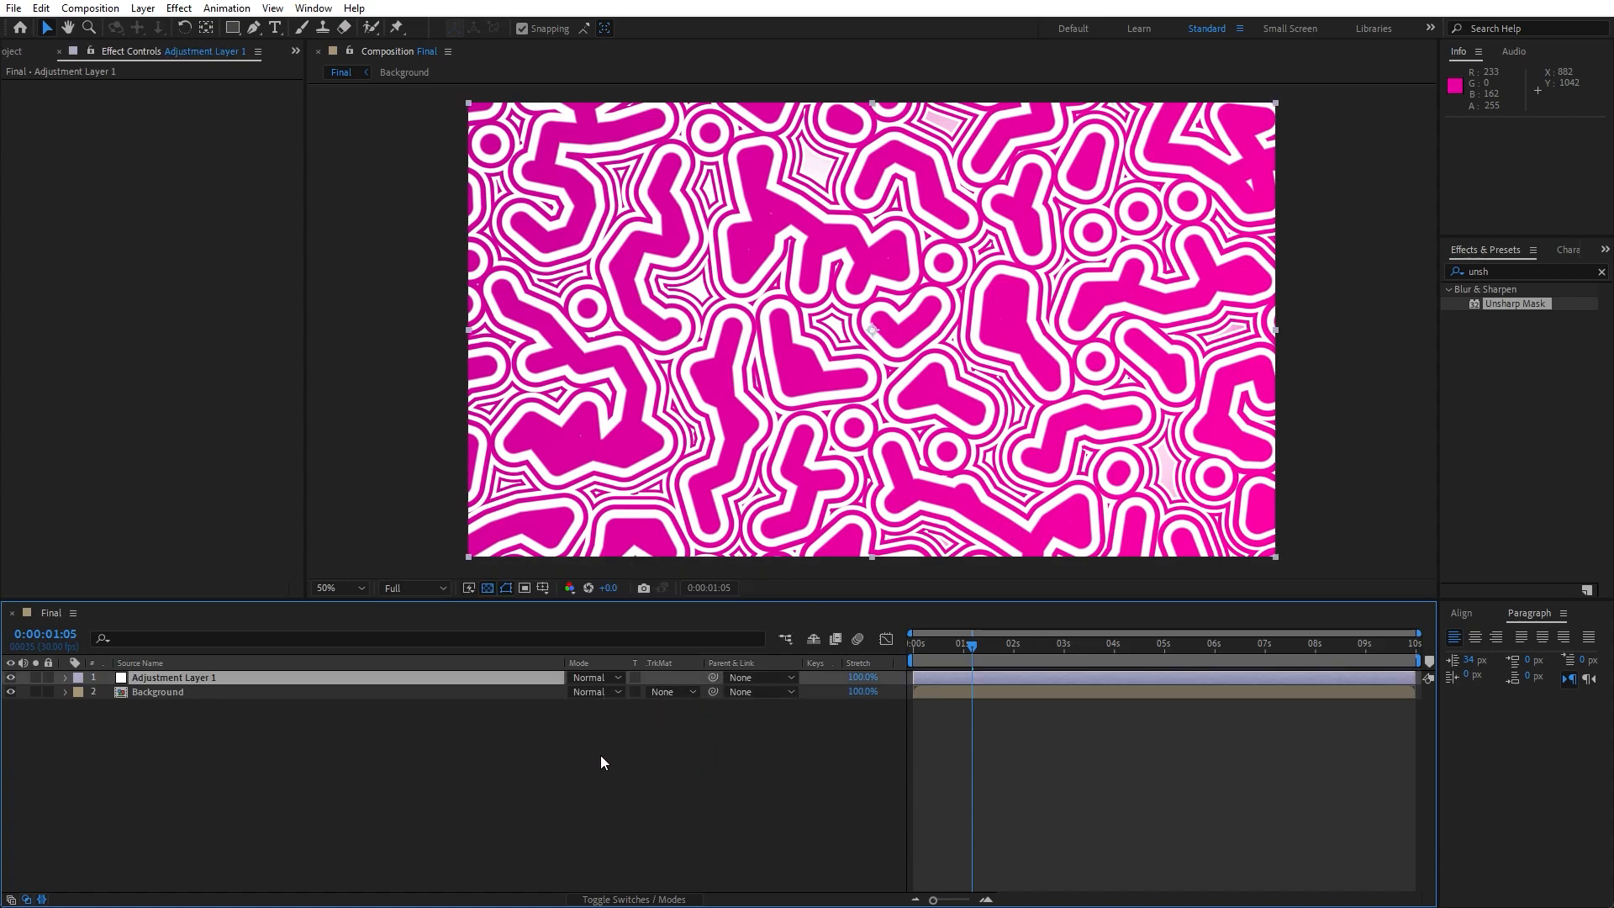
pyautogui.press('Return')
pyautogui.write('Curves')
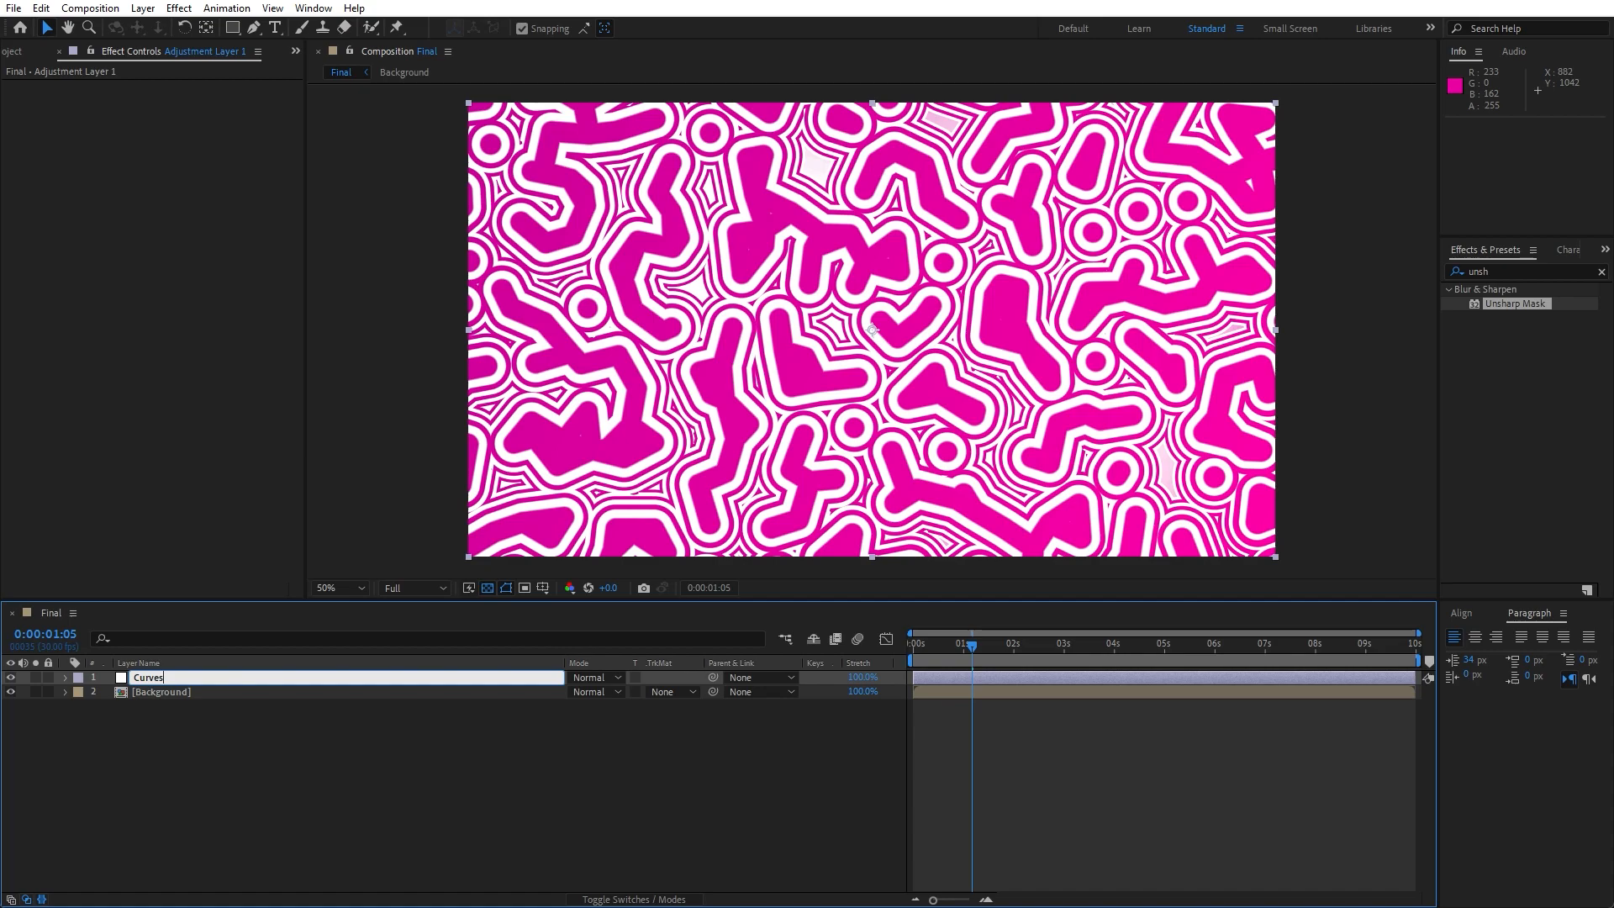
pyautogui.press('Return')
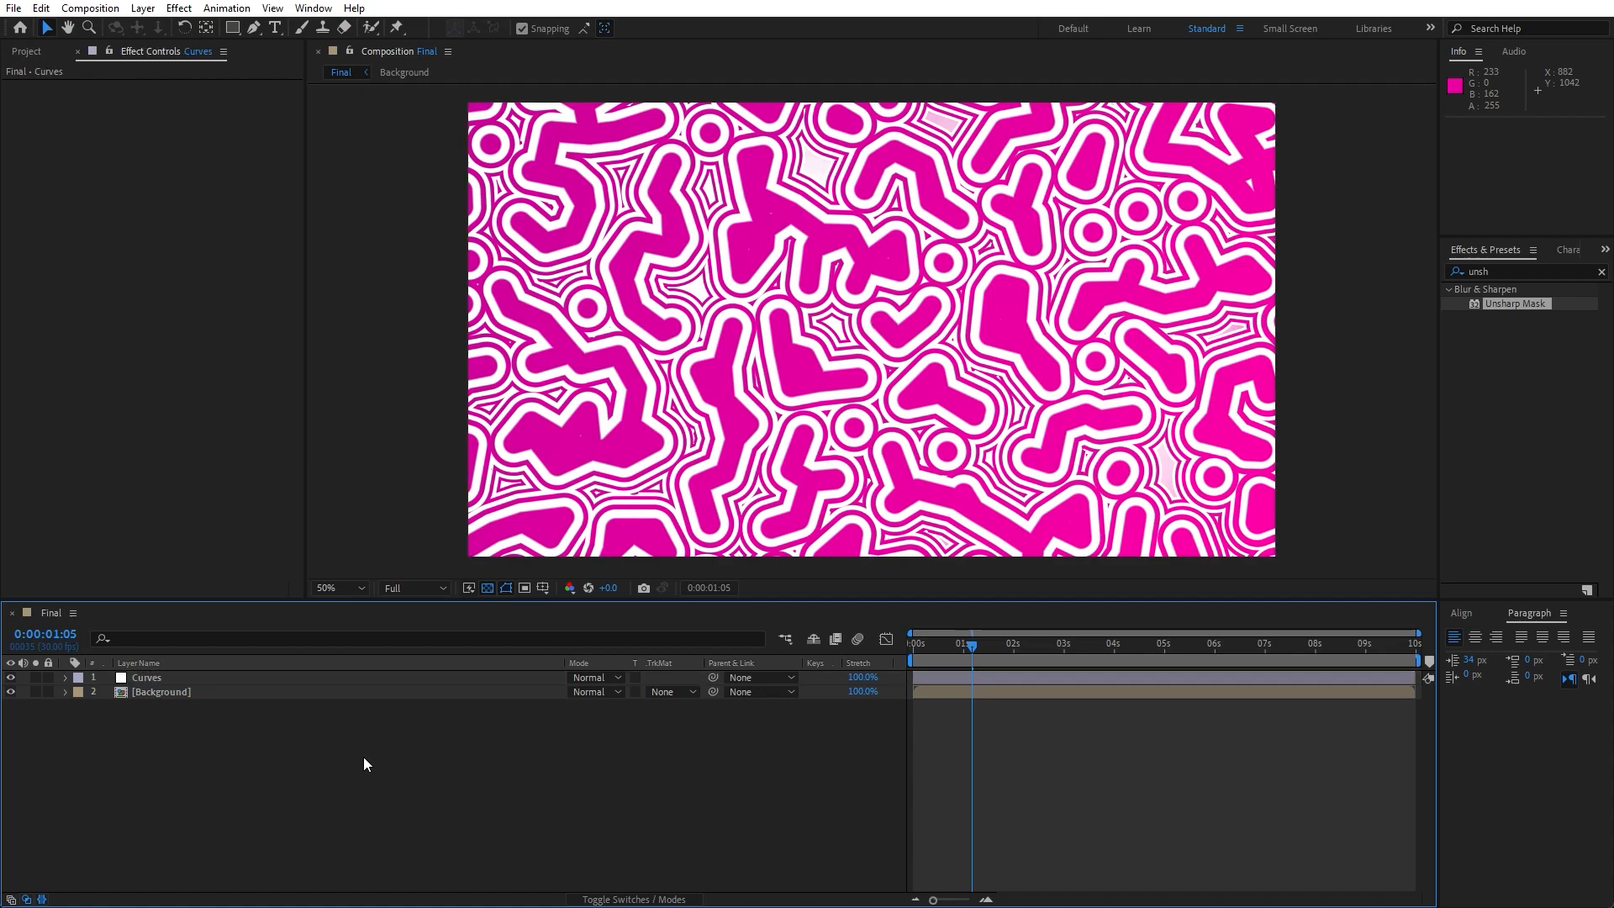
# - Find the Curves effect, apply it to the Curves layer and pull the RGB curve's midpoint slightly down
pyautogui.click(1526, 271)
pyautogui.write('curves')
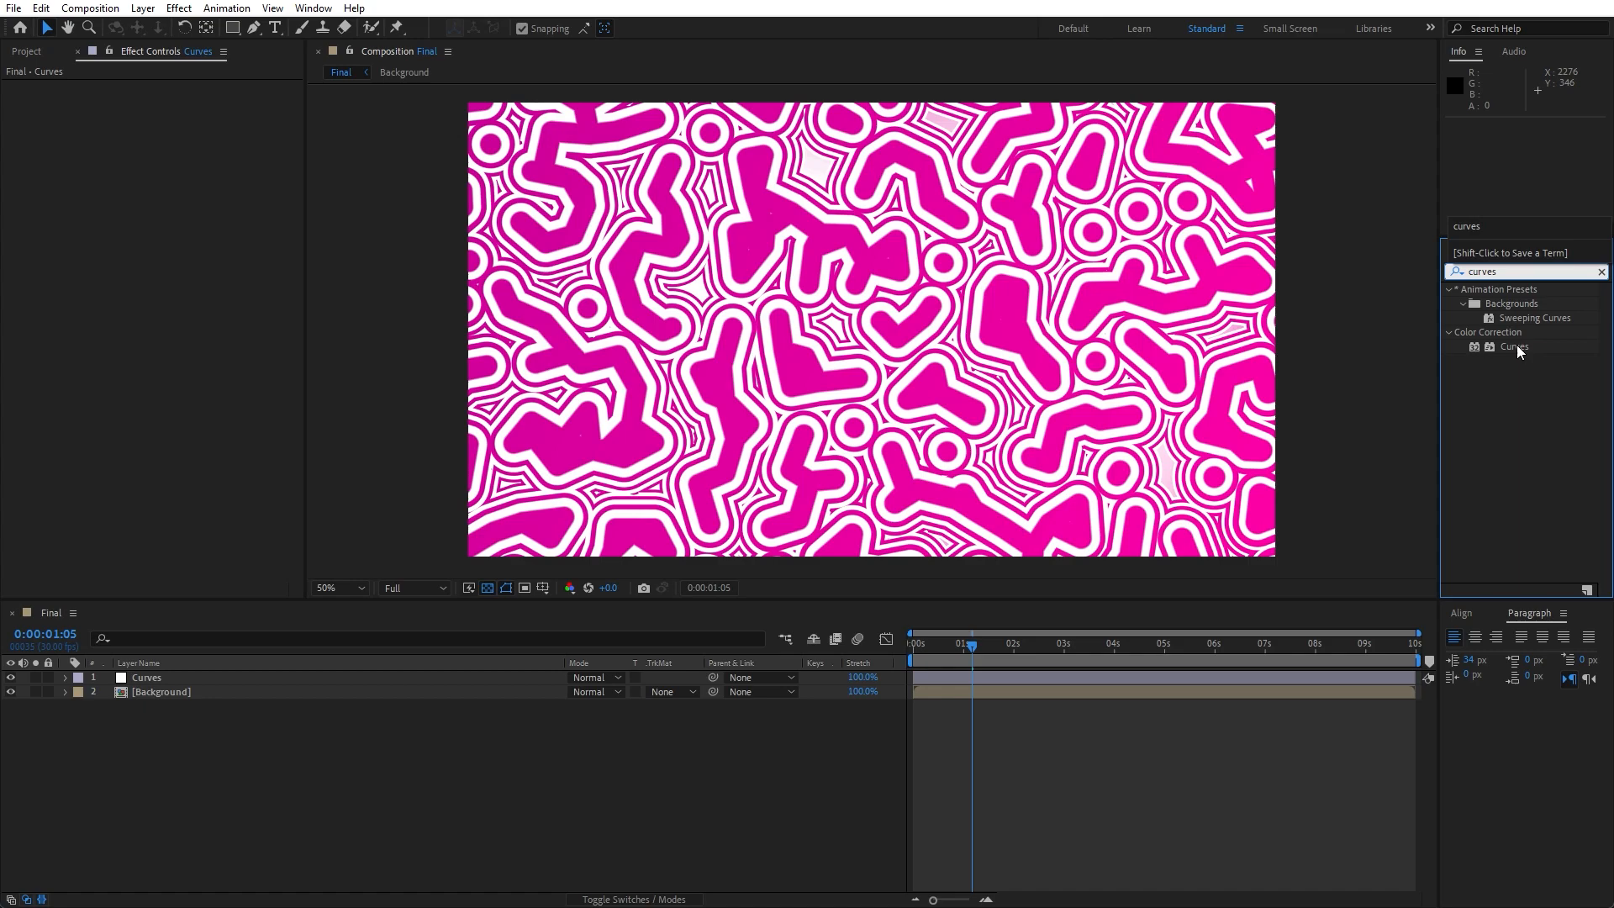
pyautogui.moveTo(1517, 348); pyautogui.dragTo(139, 679)
pyautogui.moveTo(142, 264); pyautogui.dragTo(142, 271)
pyautogui.click(166, 769)
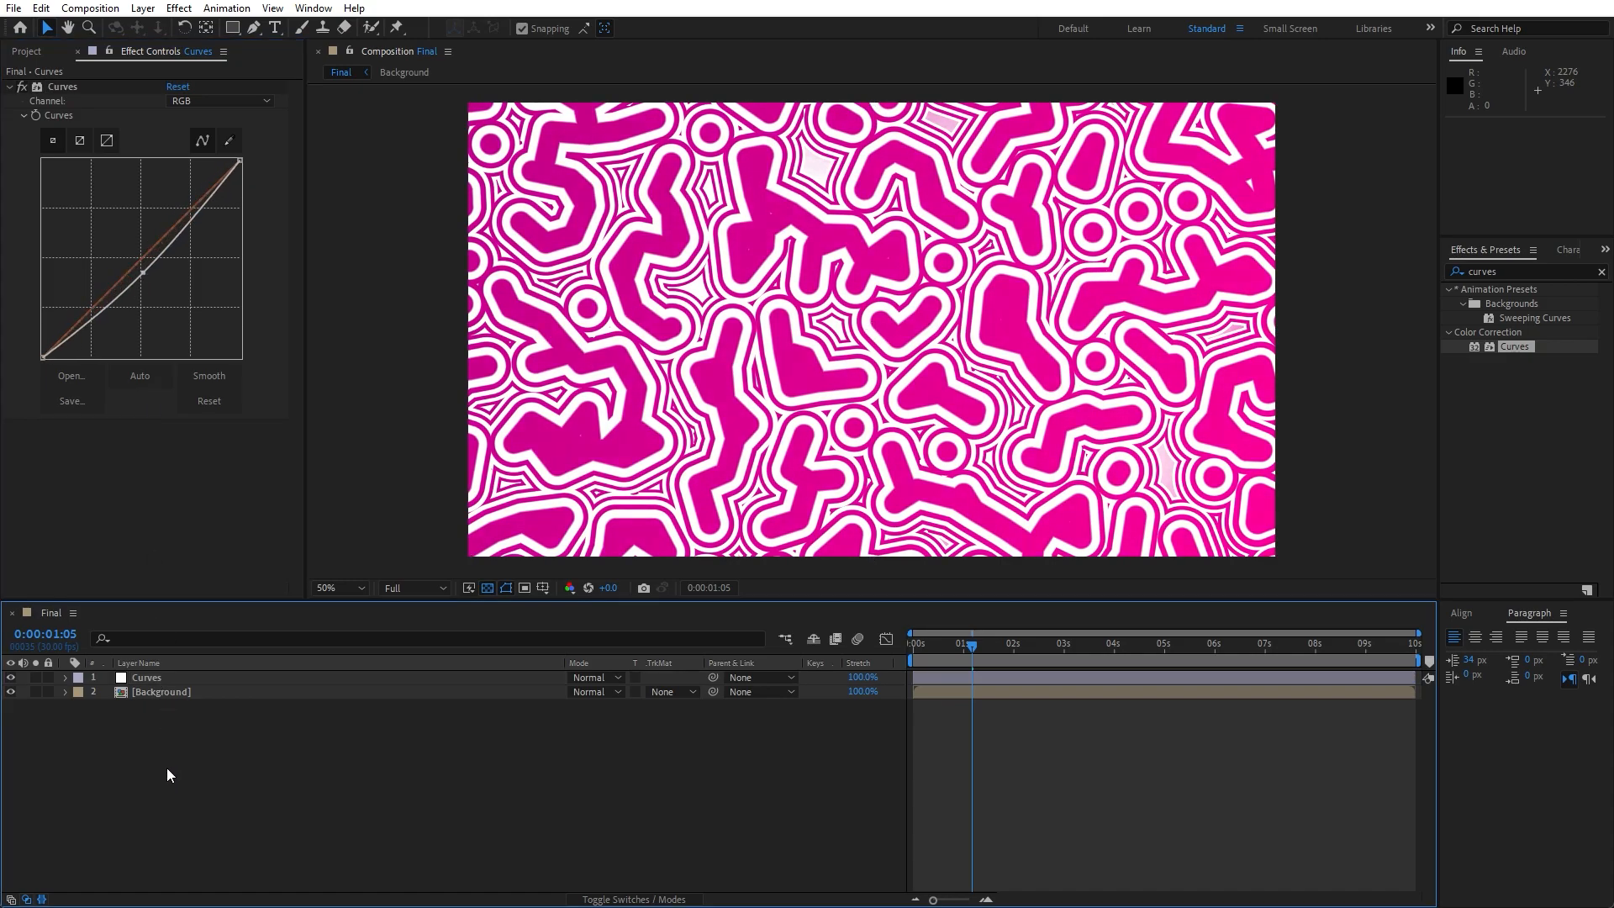
# - Create a second adjustment layer above the Curves layer and name it Noise
pyautogui.rightClick(246, 777)
pyautogui.moveTo(331, 566)
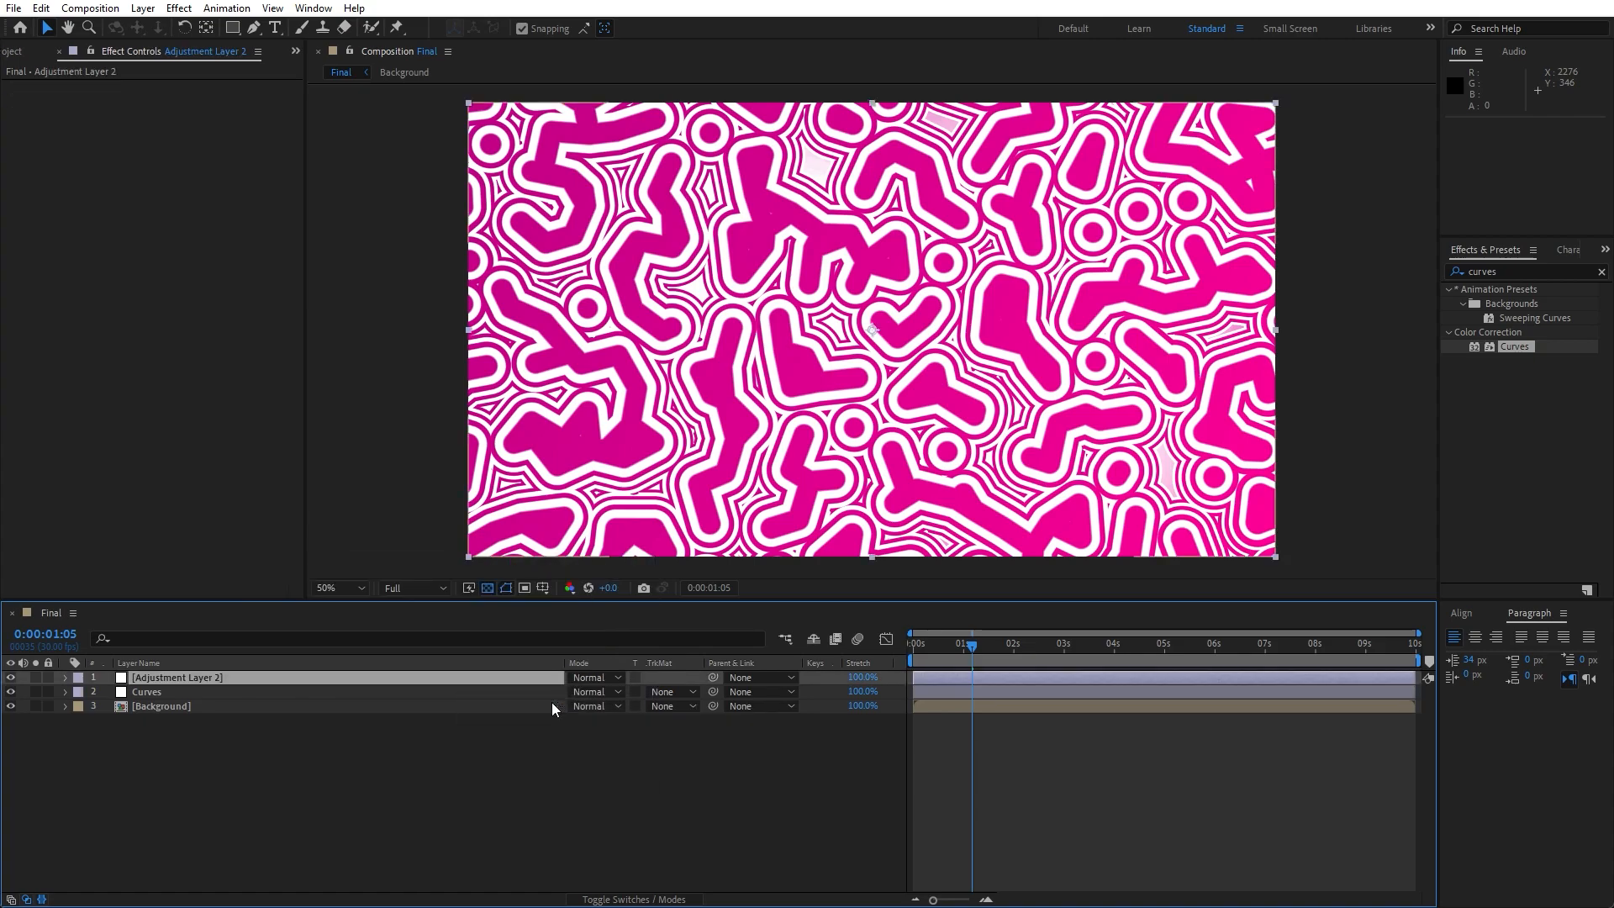
pyautogui.press('Return')
pyautogui.click(437, 793)
pyautogui.click(199, 684)
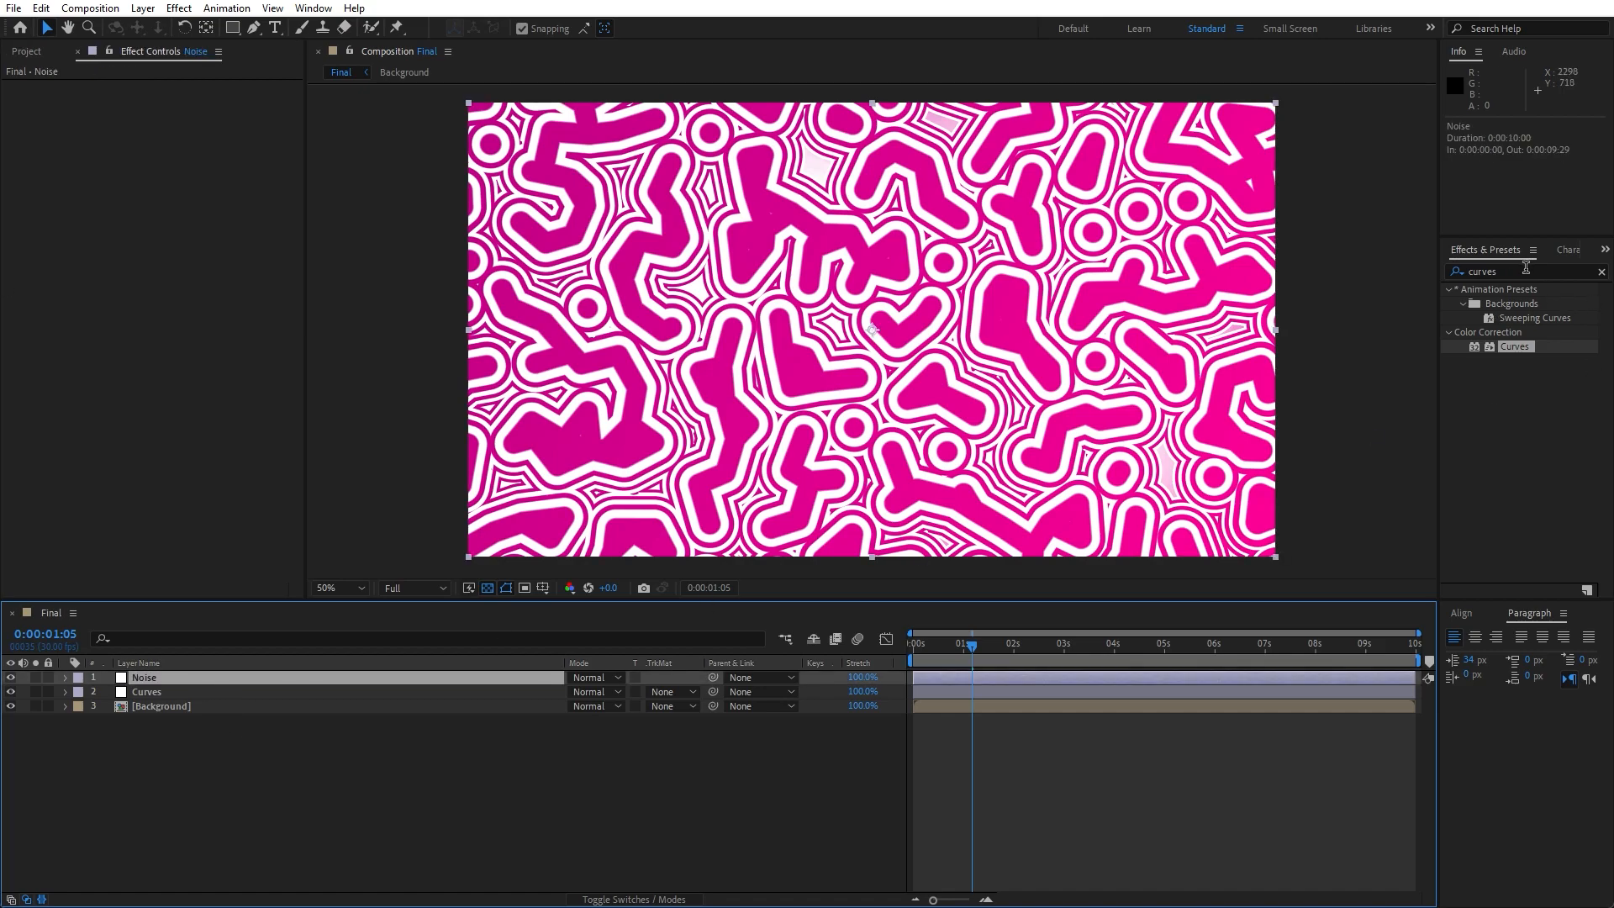
# - Find the Noise effect, apply it to the Noise layer, set its amount to 10% and disable color noise
pyautogui.click(1525, 268)
pyautogui.write('noise')
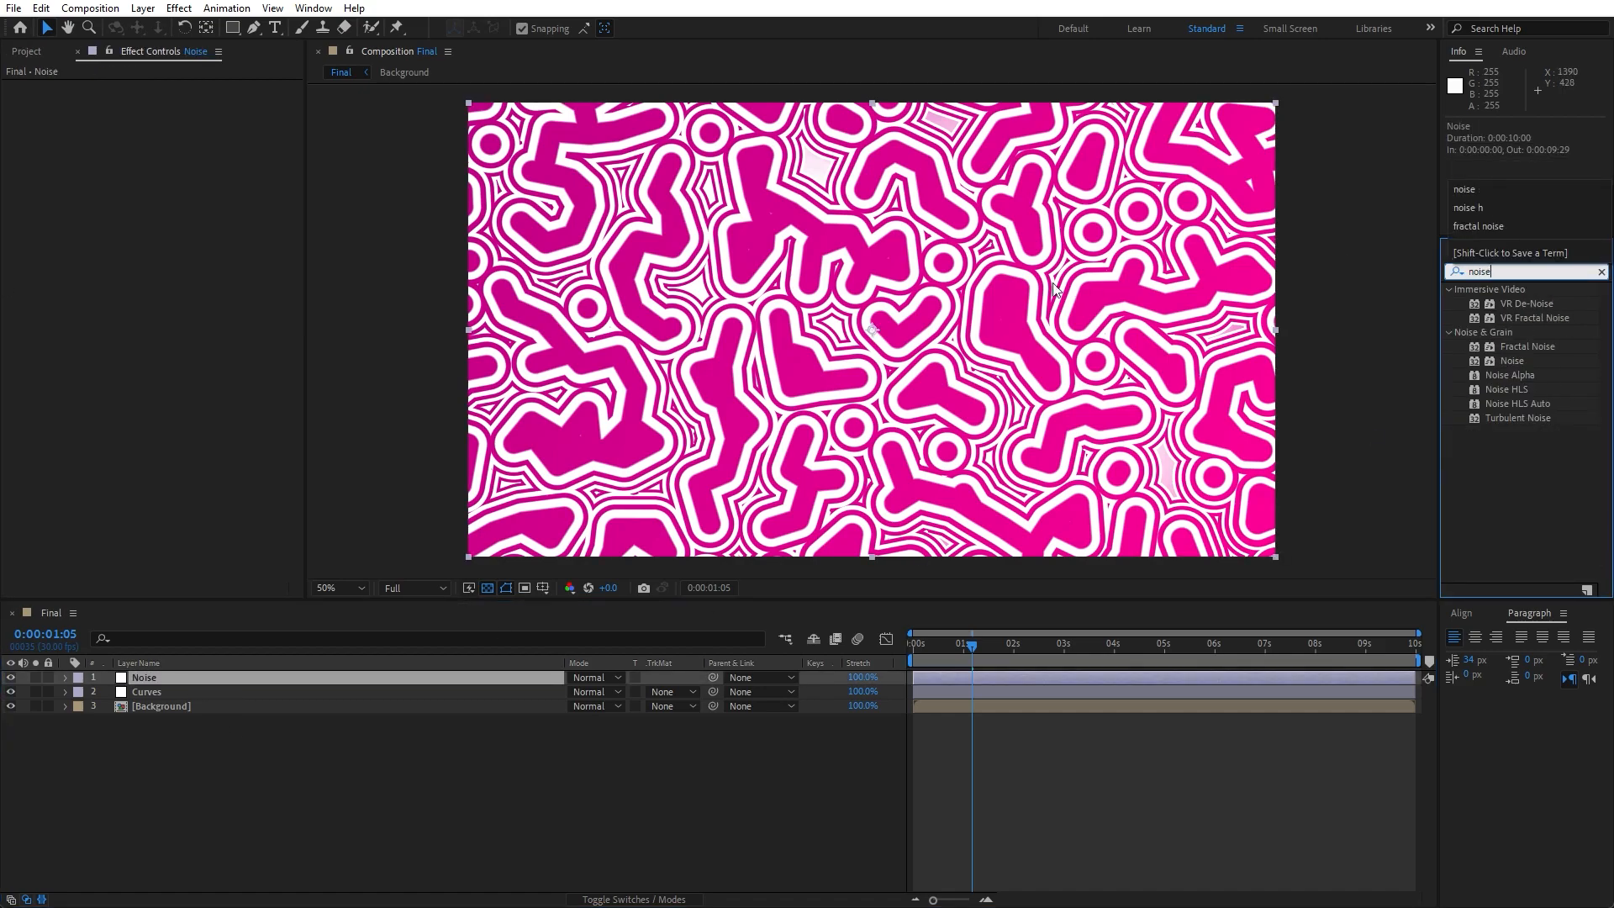
pyautogui.moveTo(1516, 367); pyautogui.dragTo(206, 677)
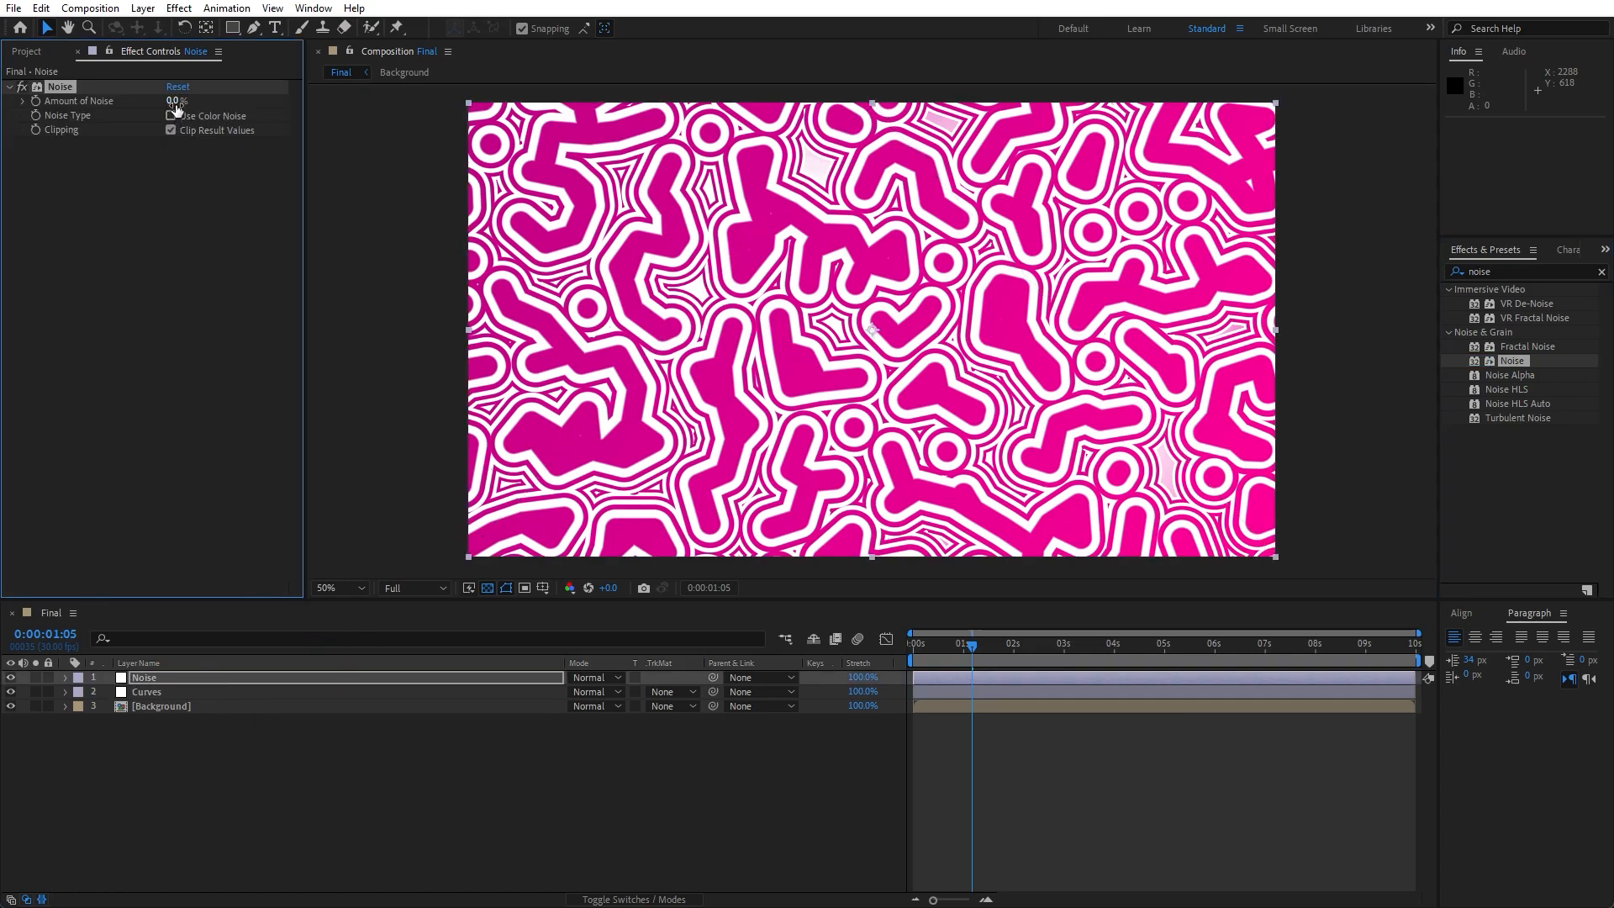
pyautogui.click(196, 353)
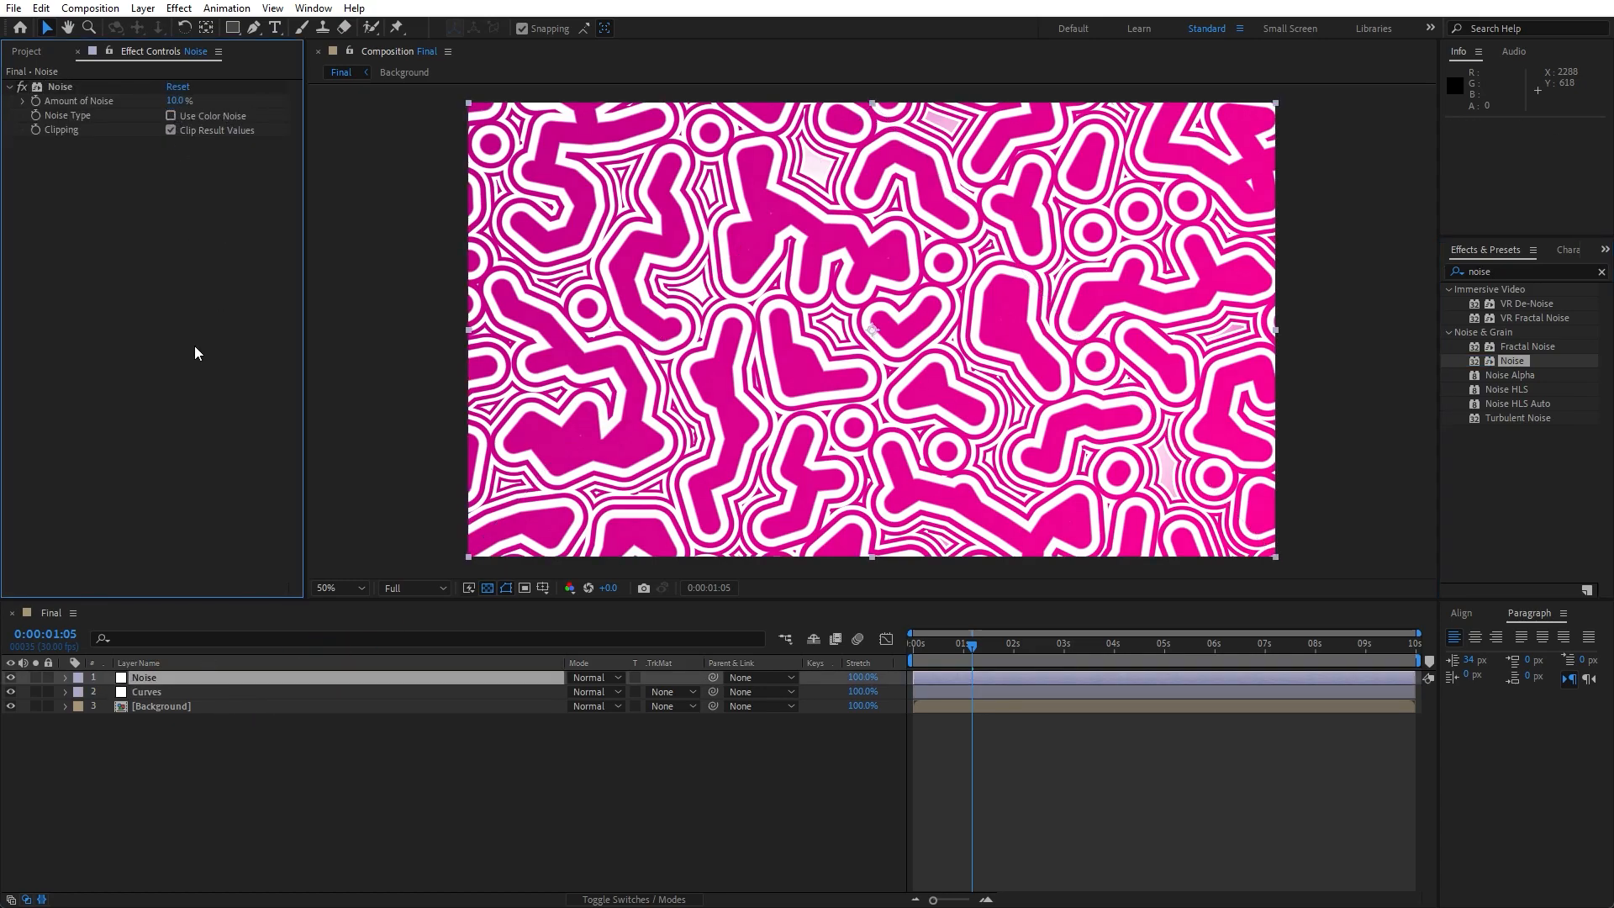
# - Create a third adjustment layer at the top of the stack and name it CC Vignette
pyautogui.rightClick(376, 786)
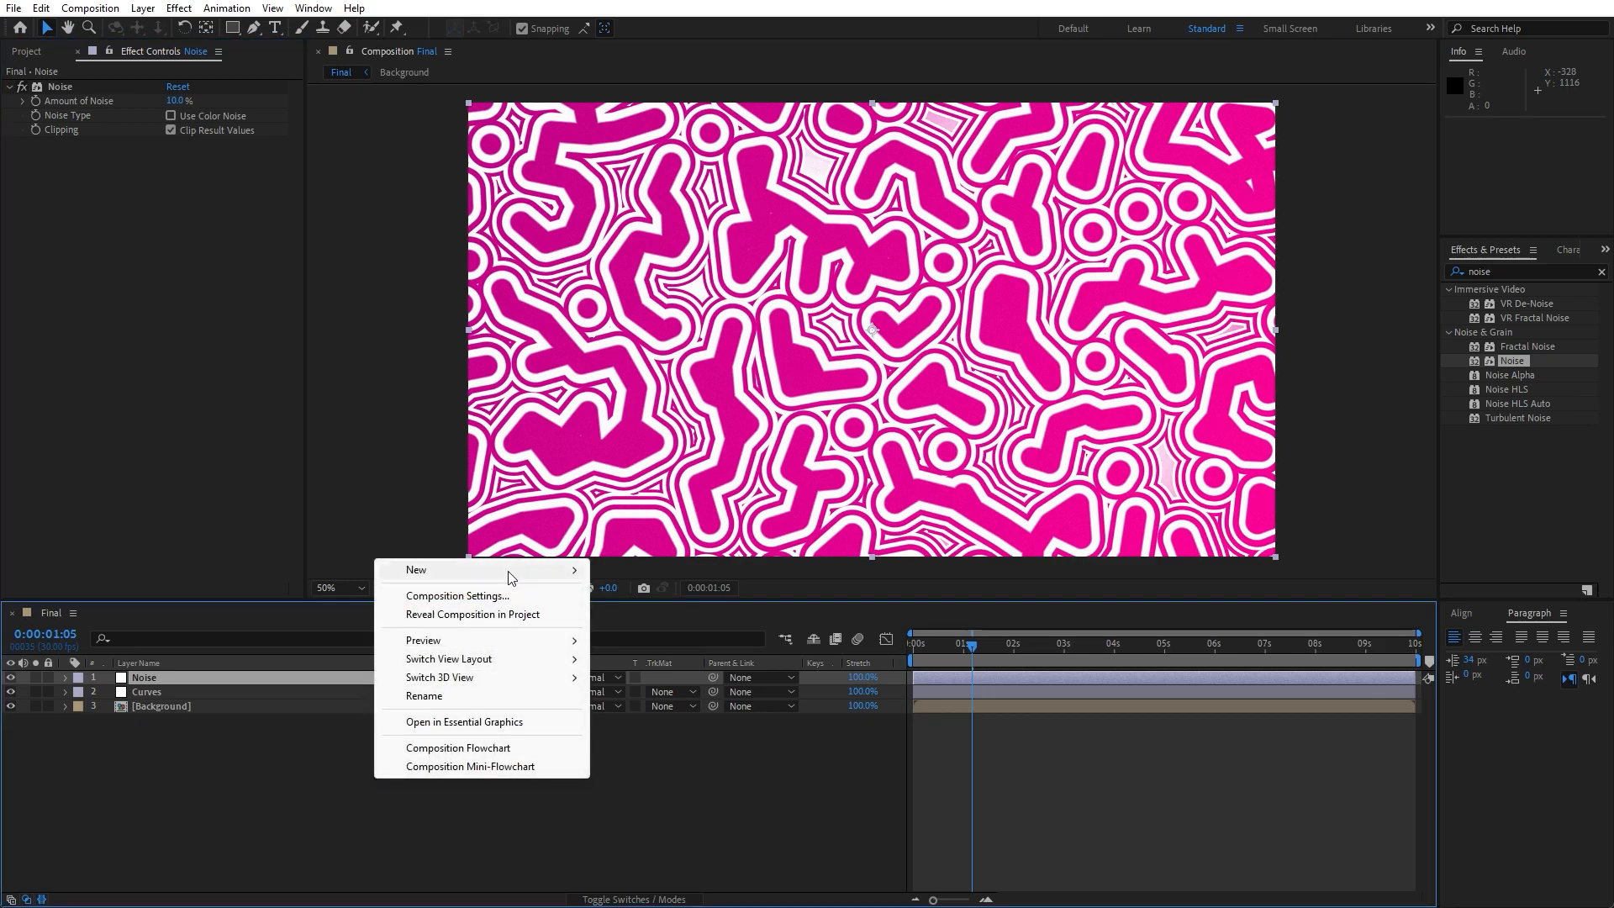
pyautogui.moveTo(508, 571)
pyautogui.click(656, 707)
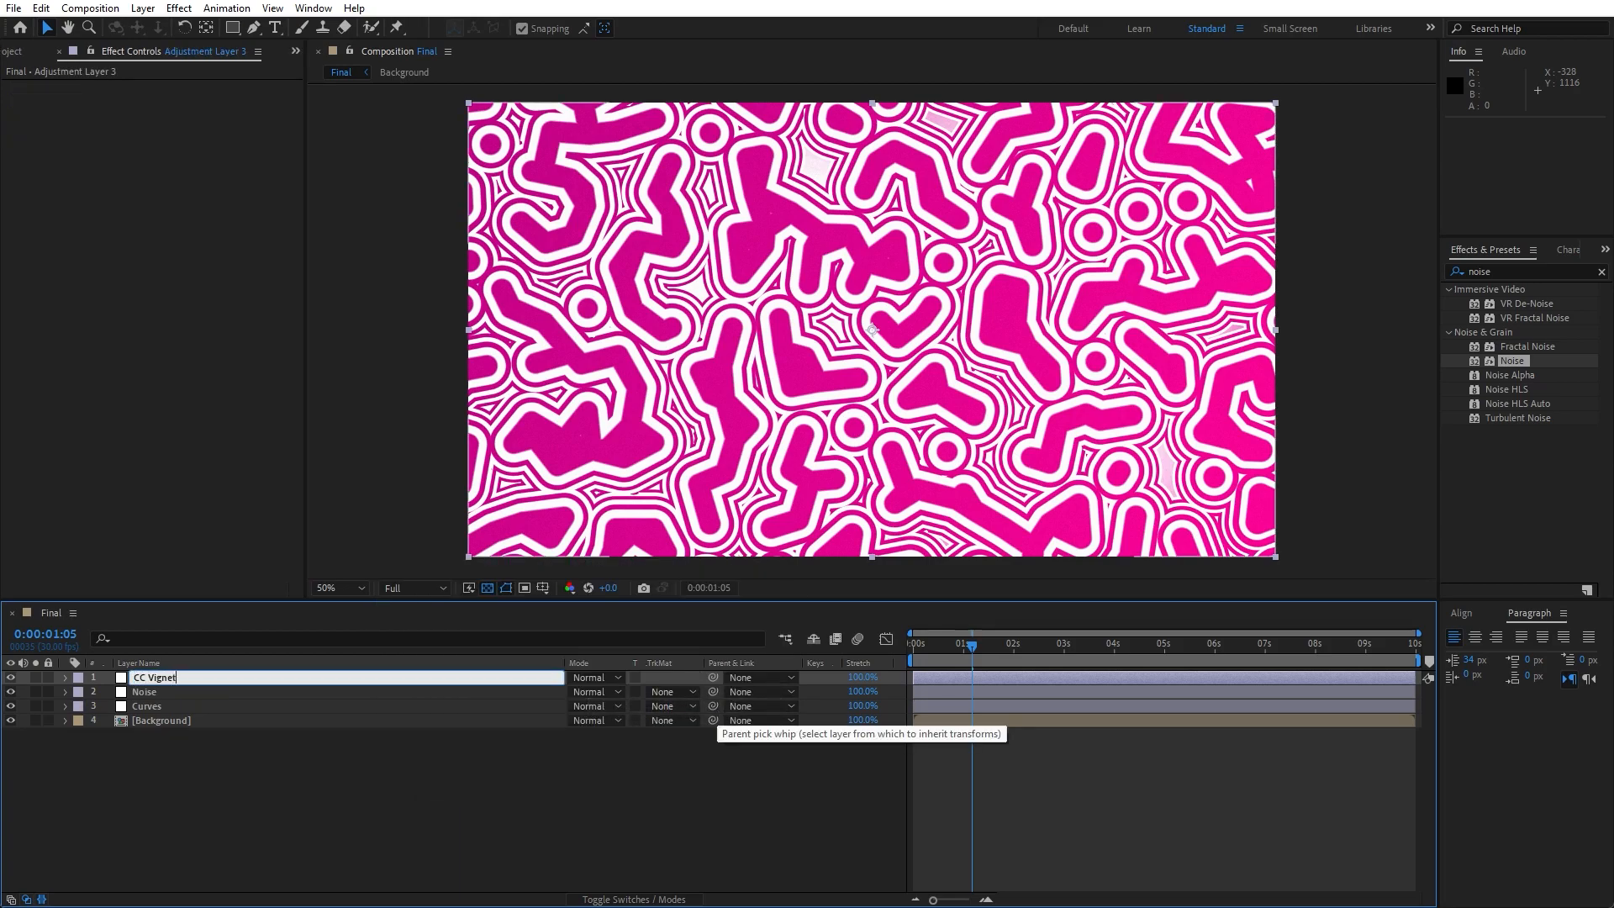
pyautogui.click(259, 780)
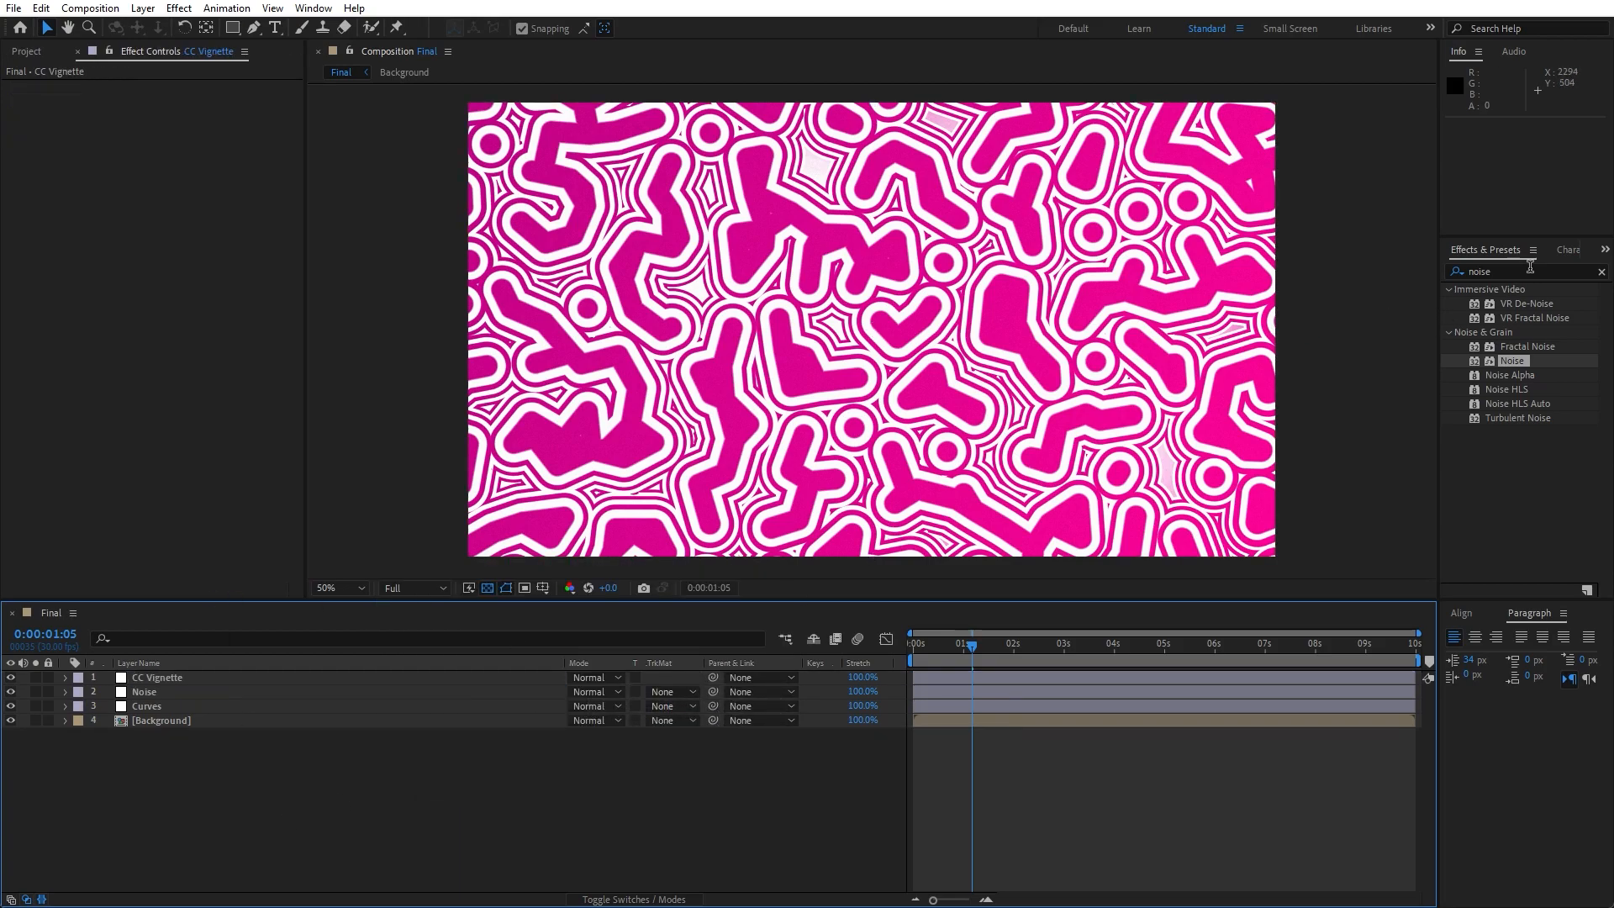
# - Find the CC Vignette effect, apply it to the CC Vignette layer and set its amount to 140 and angle of view to 35
pyautogui.moveTo(1529, 270); pyautogui.dragTo(1274, 269)
pyautogui.write('cc vig')
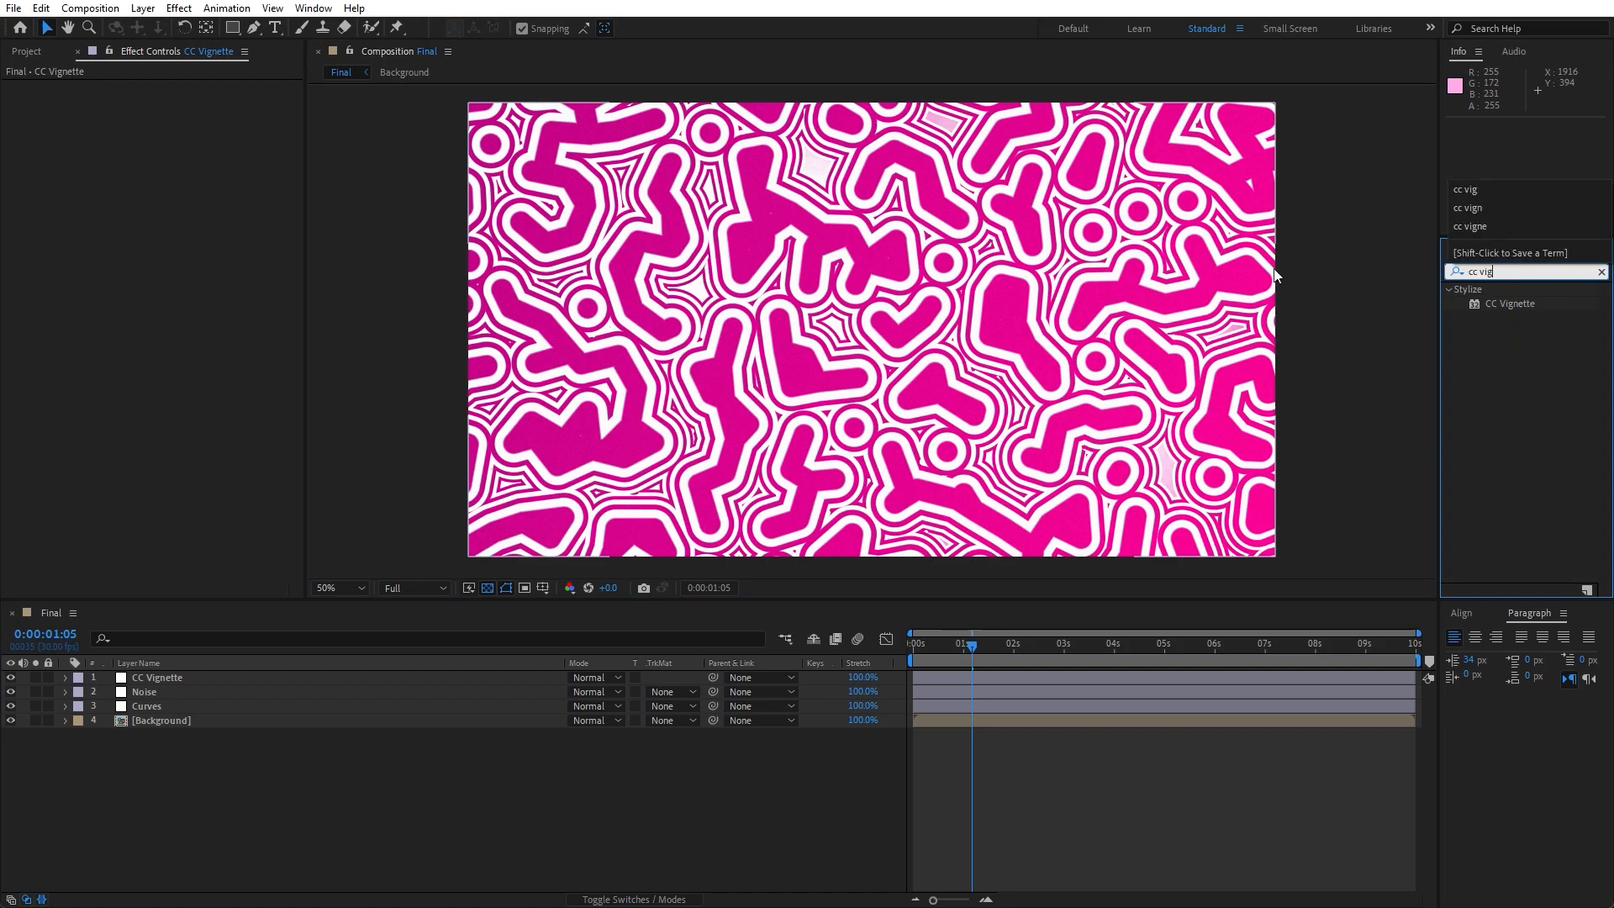
pyautogui.moveTo(1511, 306); pyautogui.dragTo(223, 679)
pyautogui.moveTo(176, 100); pyautogui.dragTo(240, 124)
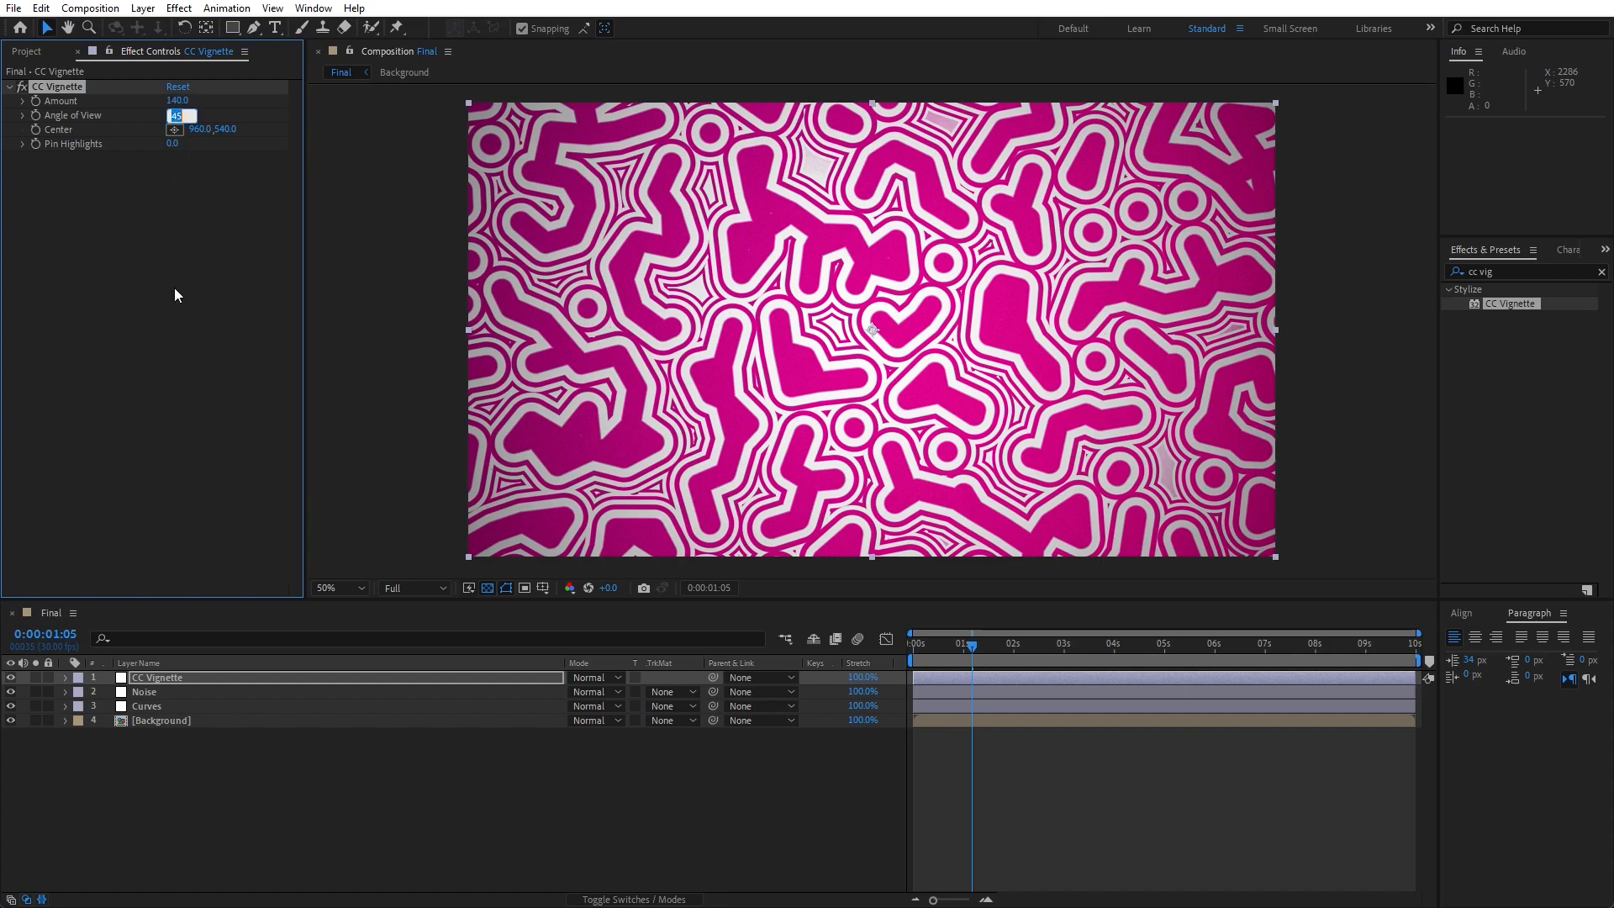
pyautogui.click(187, 361)
pyautogui.click(383, 753)
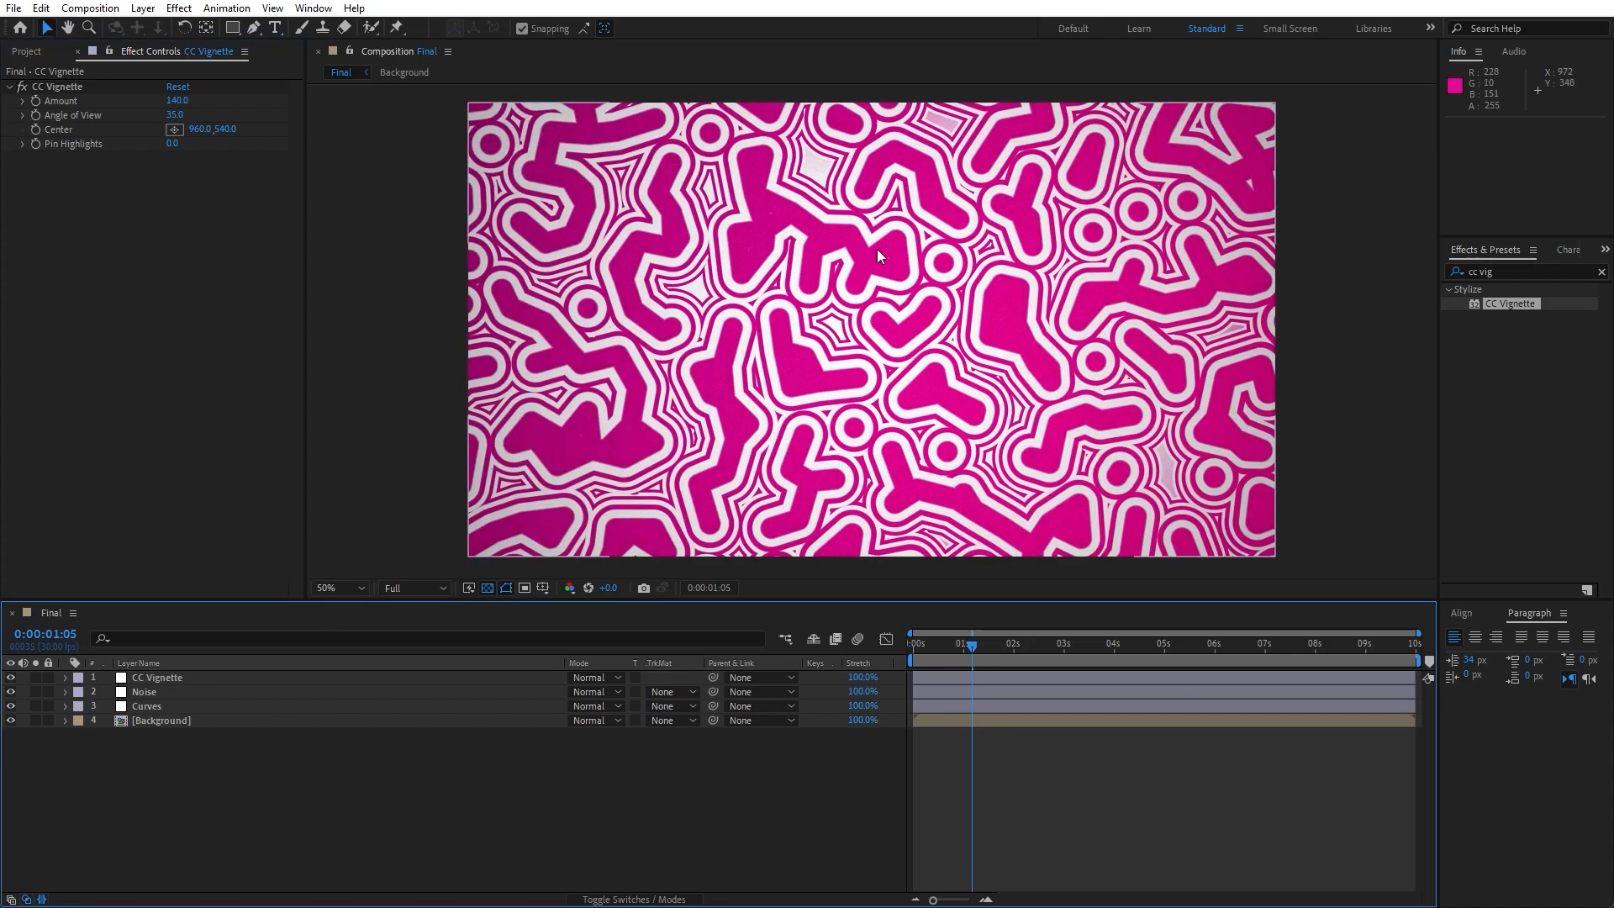
# - Play a preview of the Final composition with all three adjustment layers applied
pyautogui.press('space')
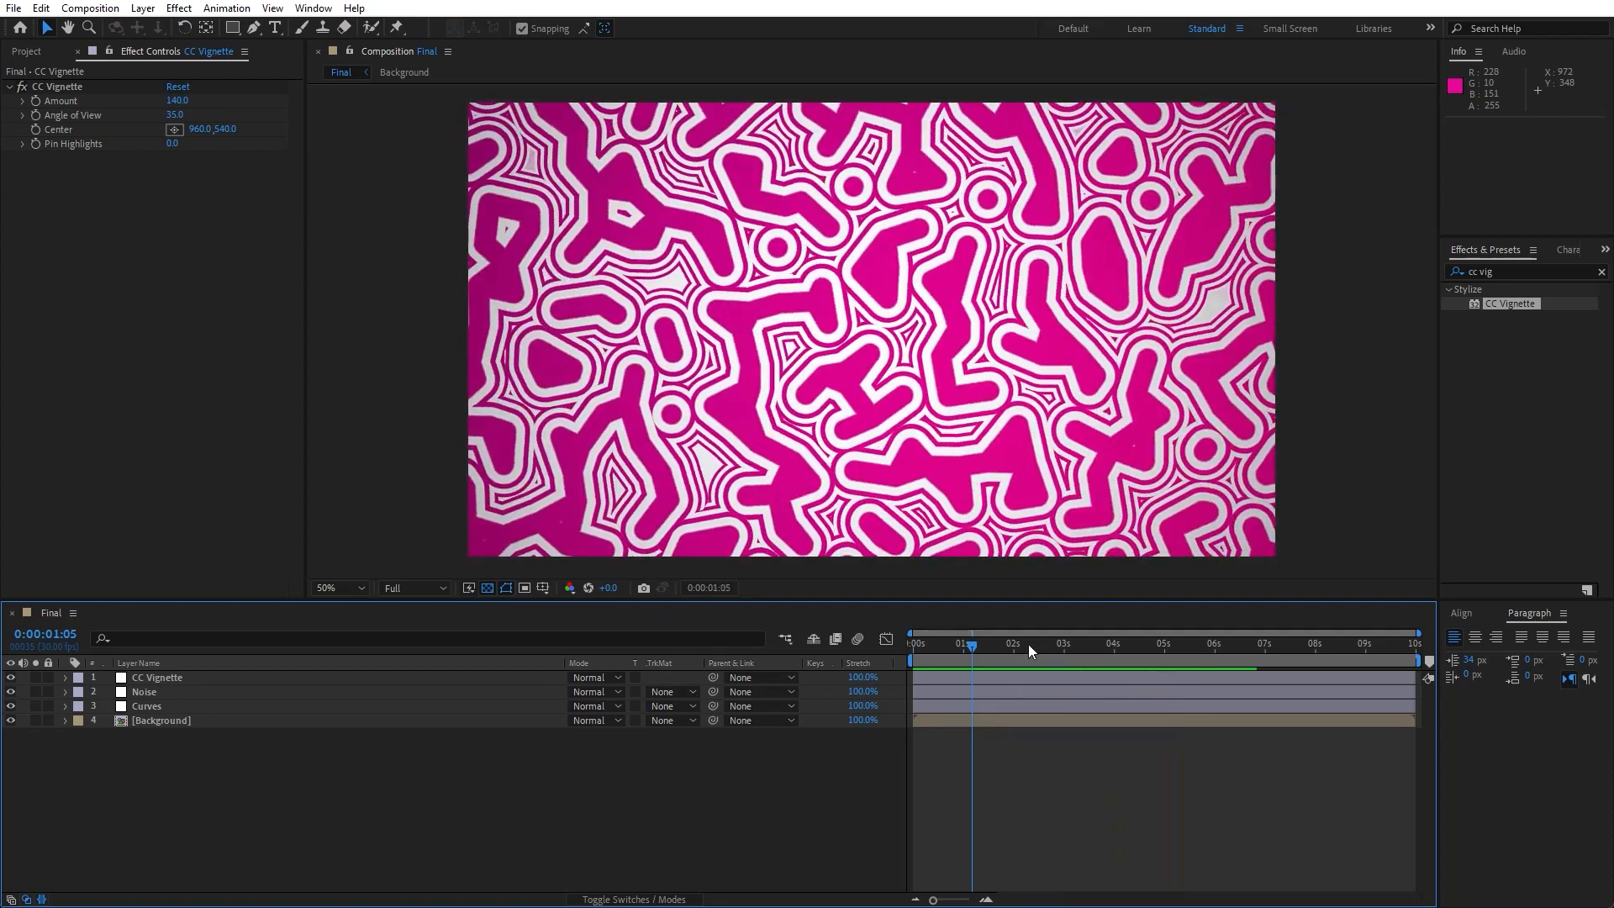
pyautogui.press('space')
# - In the Background composition, try the Bubbles, Crystals and Plates types for the Cell Pattern layer's effect, ending on Bubbles
pyautogui.doubleClick(203, 721)
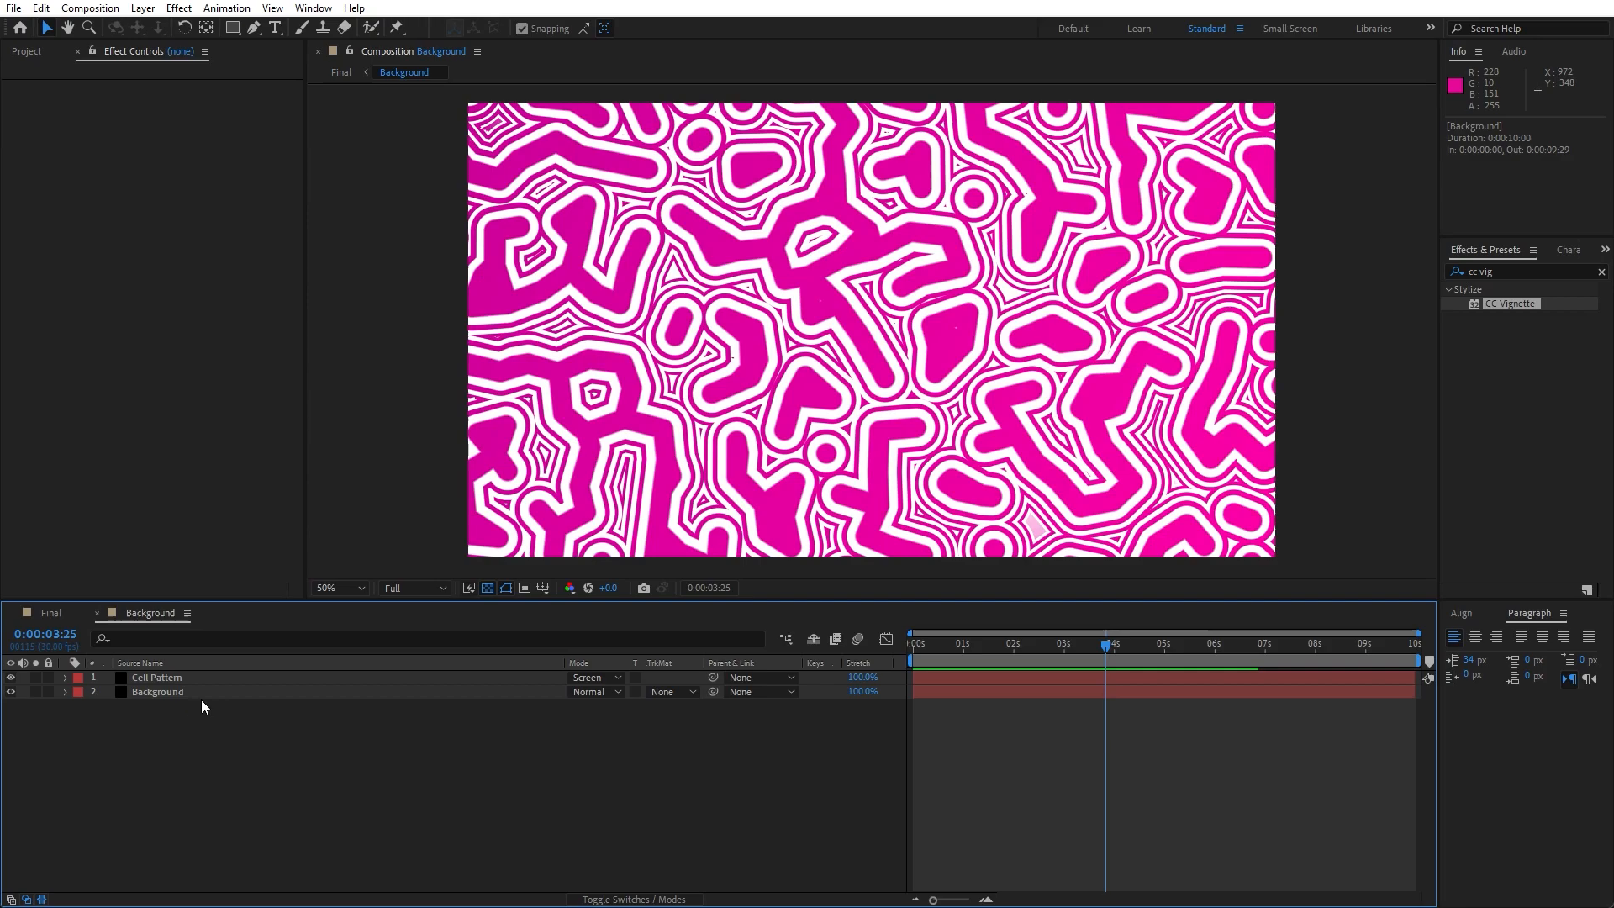
pyautogui.click(173, 681)
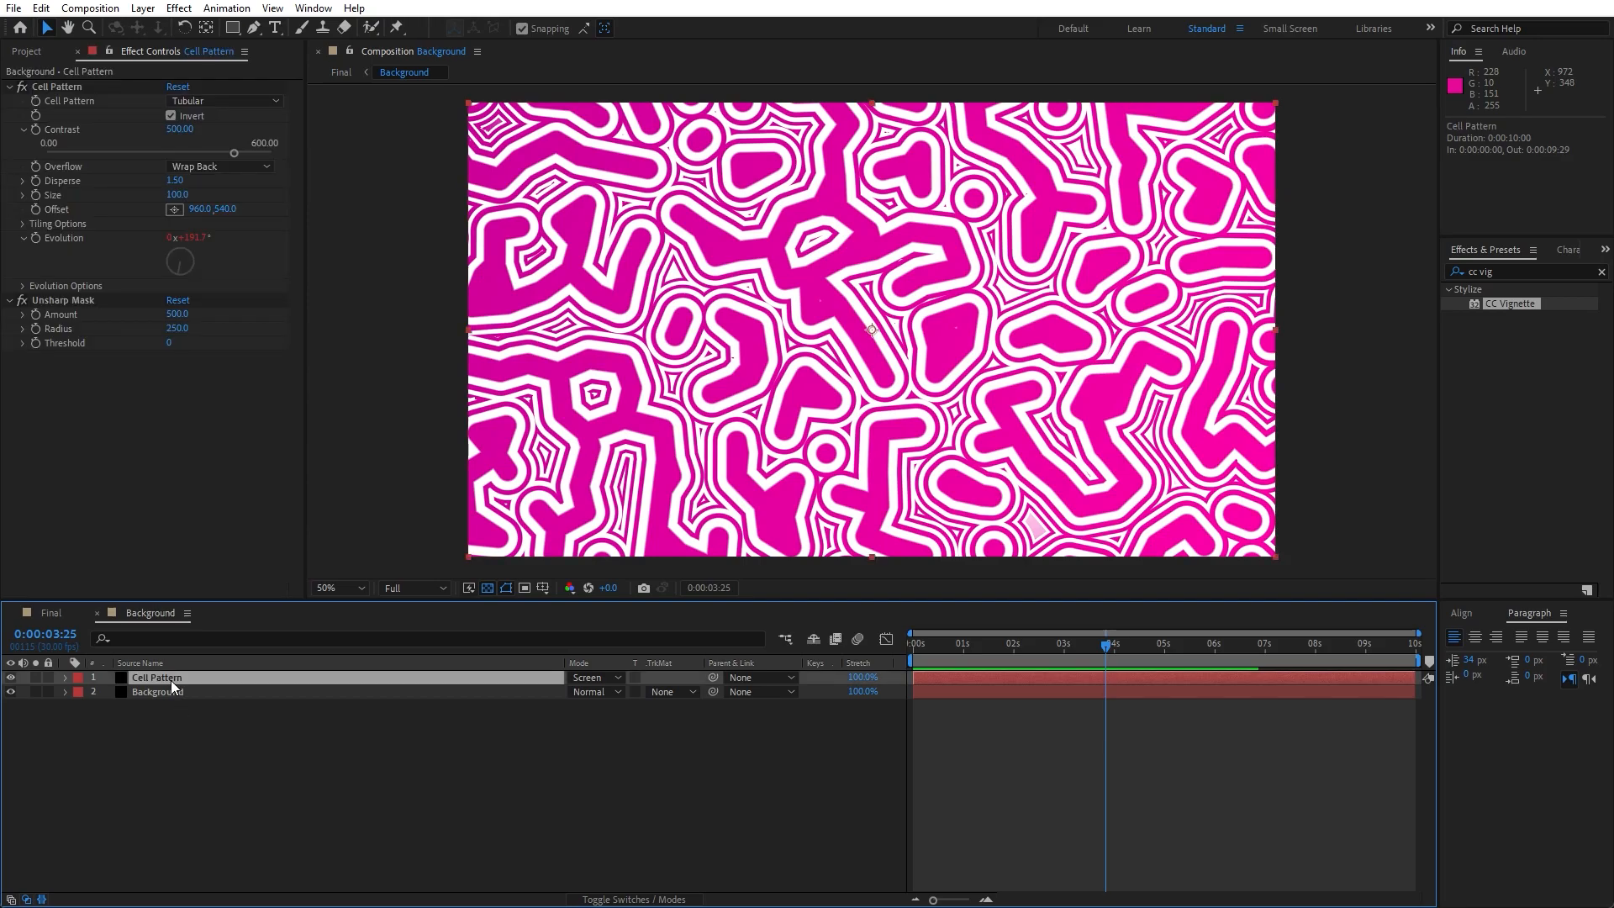
pyautogui.click(202, 100)
pyautogui.click(213, 115)
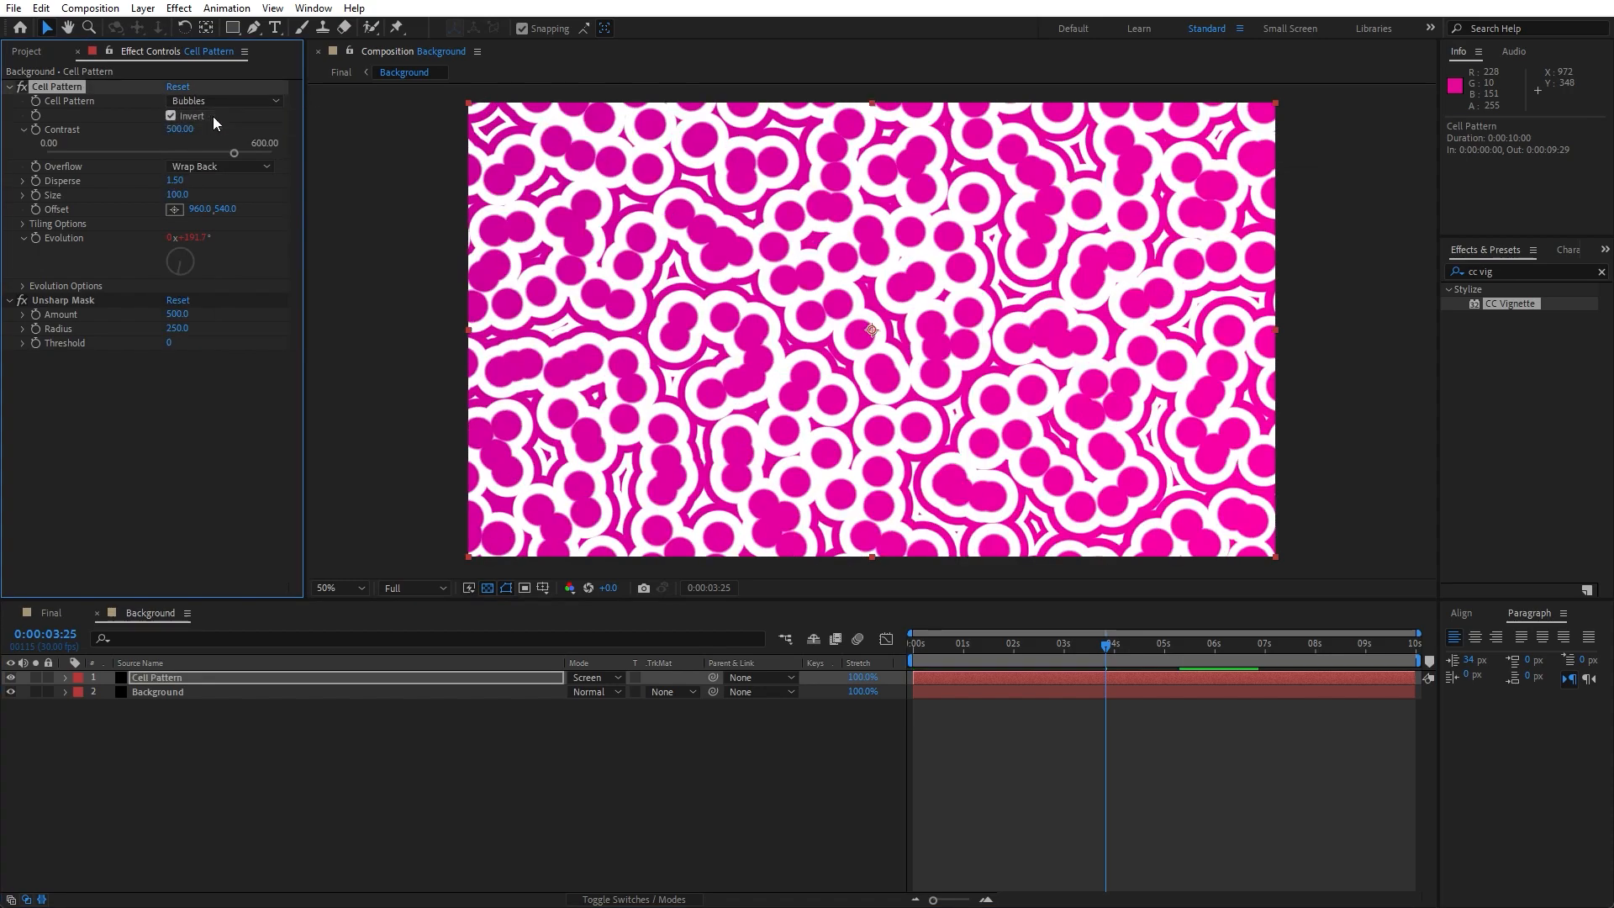
pyautogui.click(214, 102)
pyautogui.click(217, 138)
pyautogui.click(215, 104)
pyautogui.click(212, 155)
pyautogui.click(215, 102)
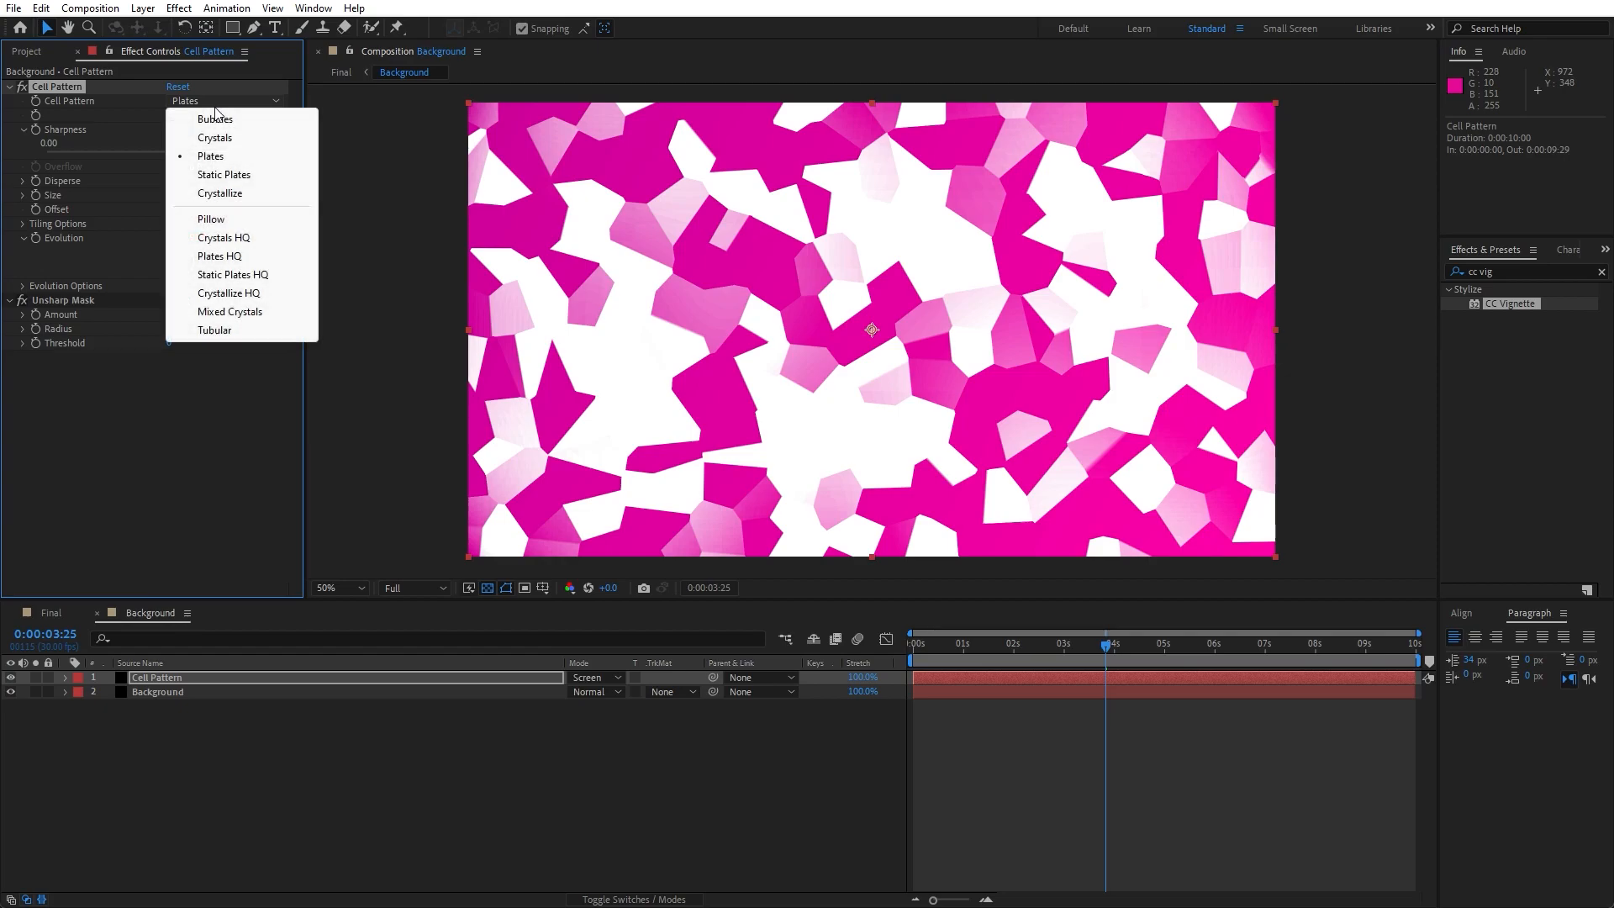
pyautogui.click(215, 120)
pyautogui.click(320, 735)
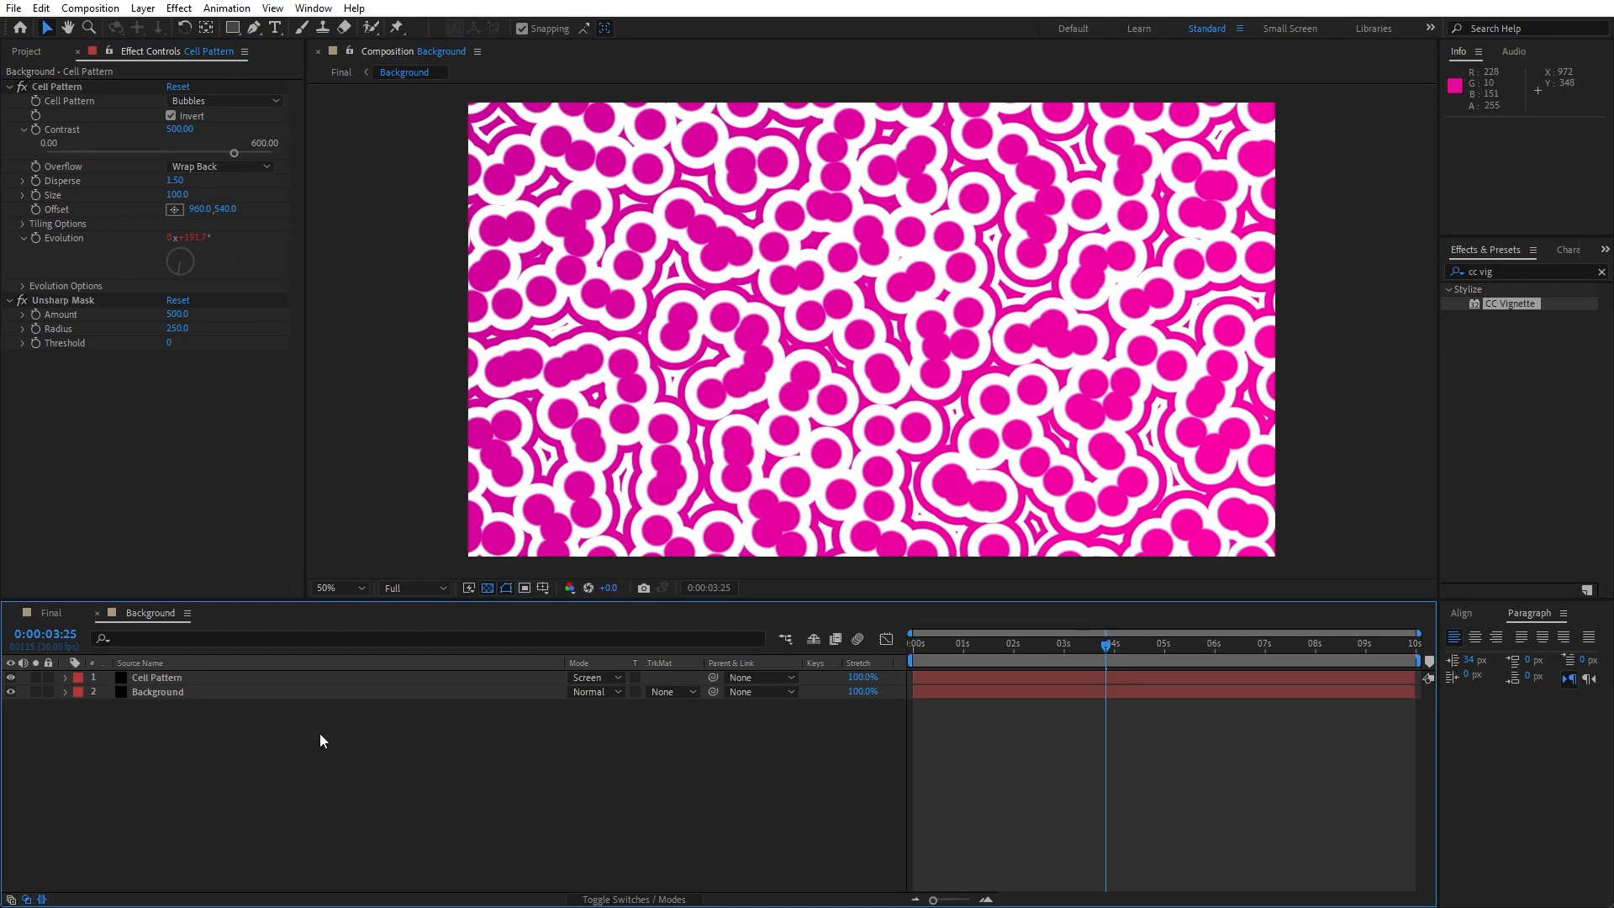
# - Preview the Bubbles pattern and inspect it in the Final composition up to 0:00:05:16
pyautogui.press('space')
pyautogui.click(53, 614)
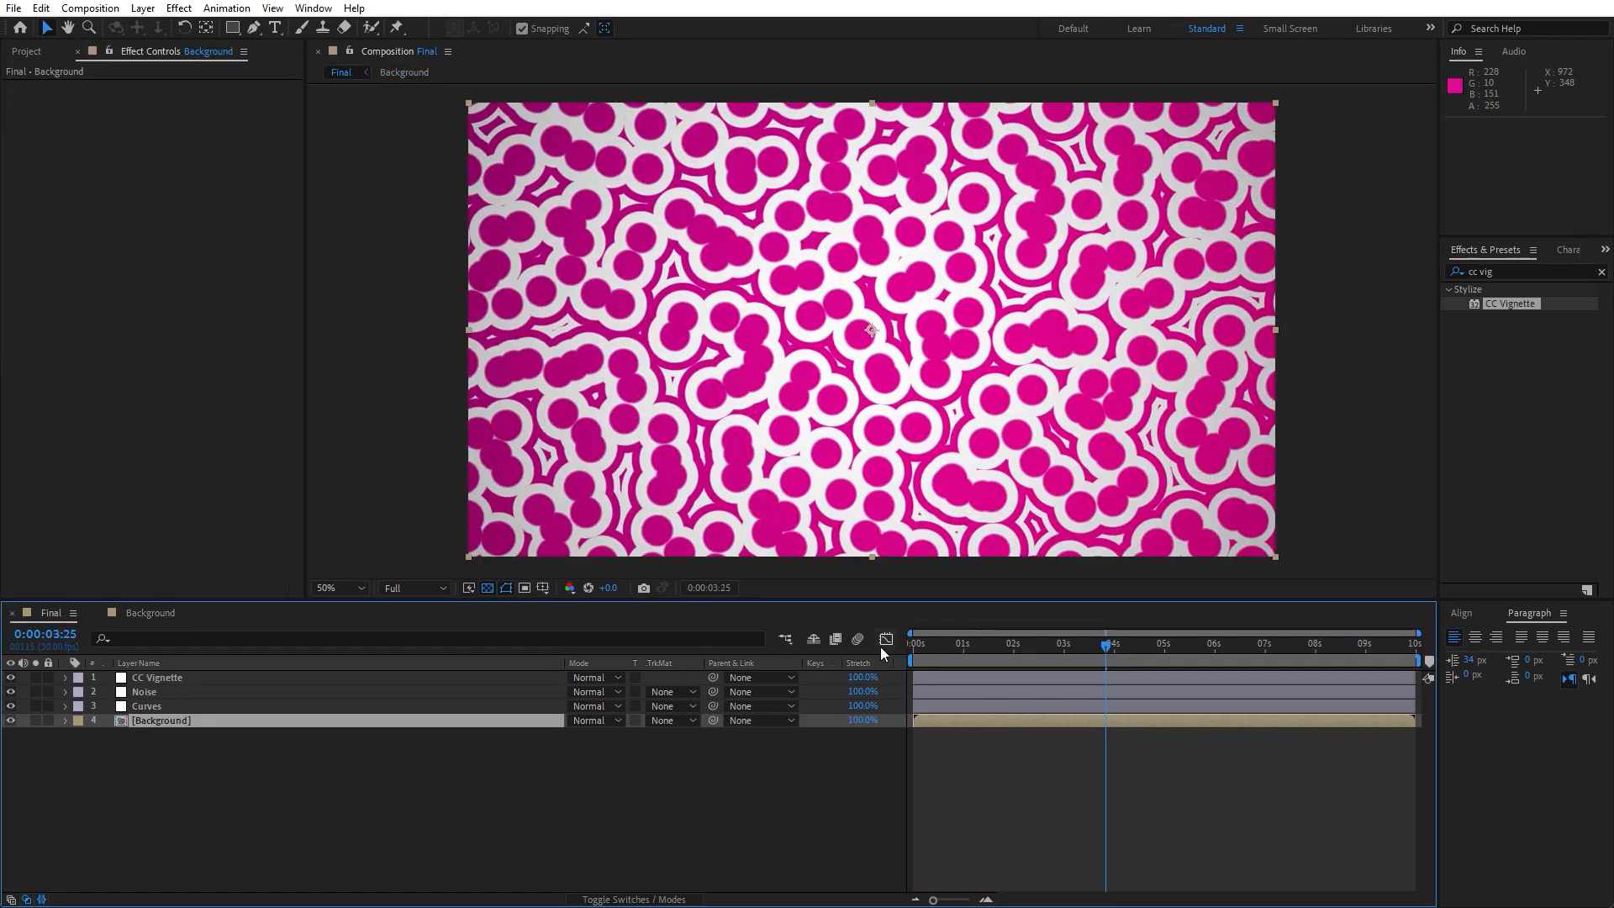
pyautogui.moveTo(973, 649); pyautogui.dragTo(1191, 645)
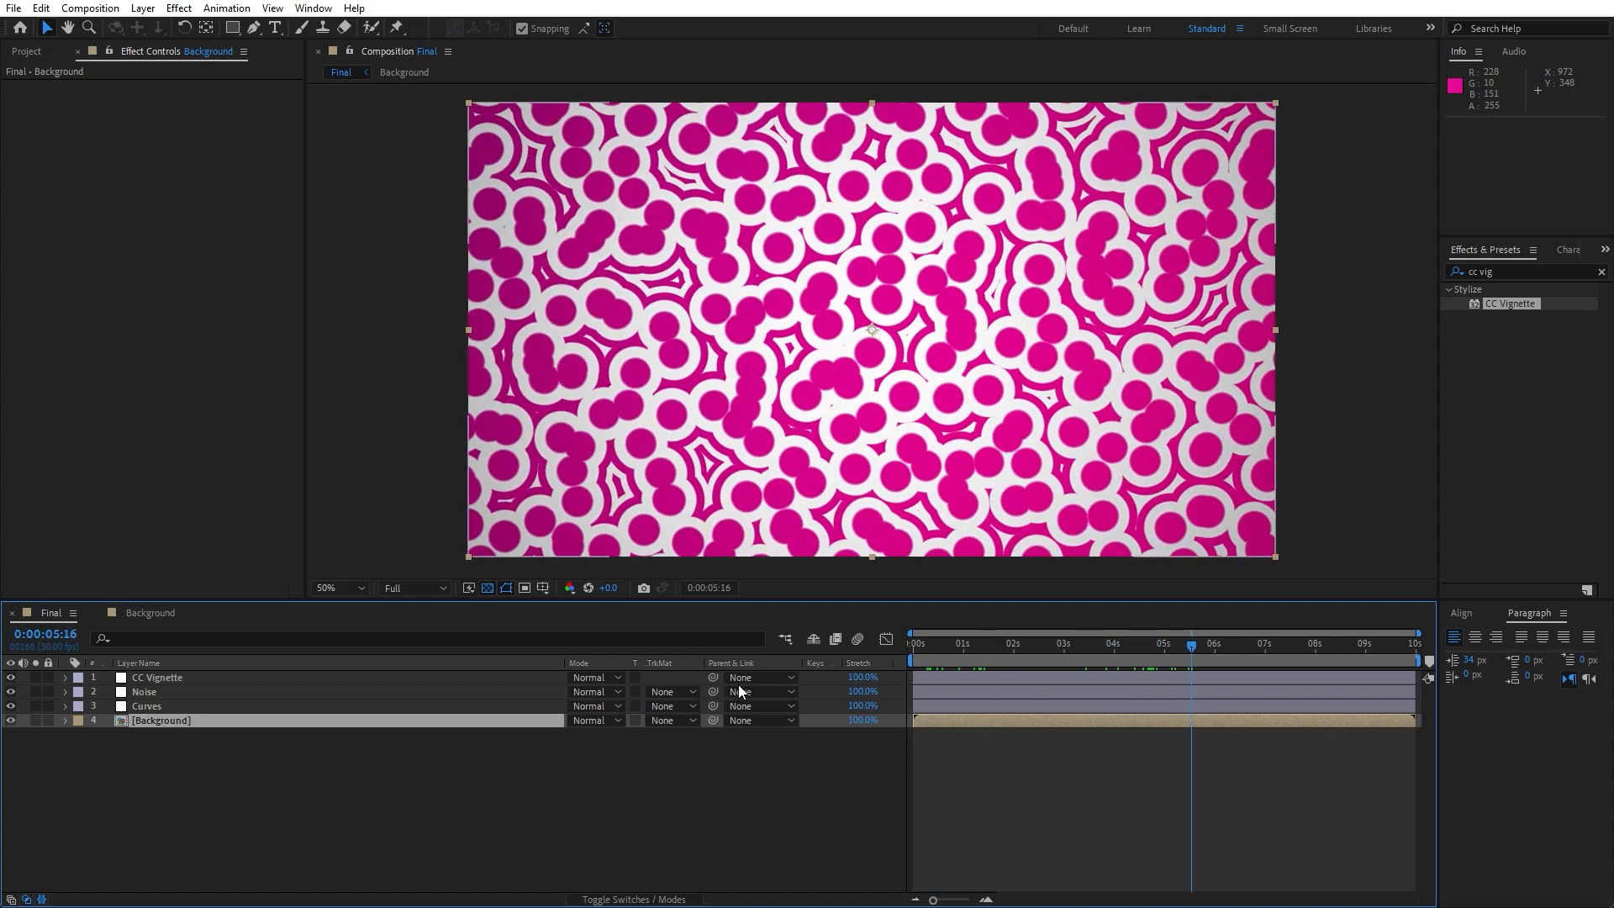
# - Set the Cell Pattern layer's pattern type back to Tubular in the Background composition and return to the Final composition
pyautogui.click(154, 611)
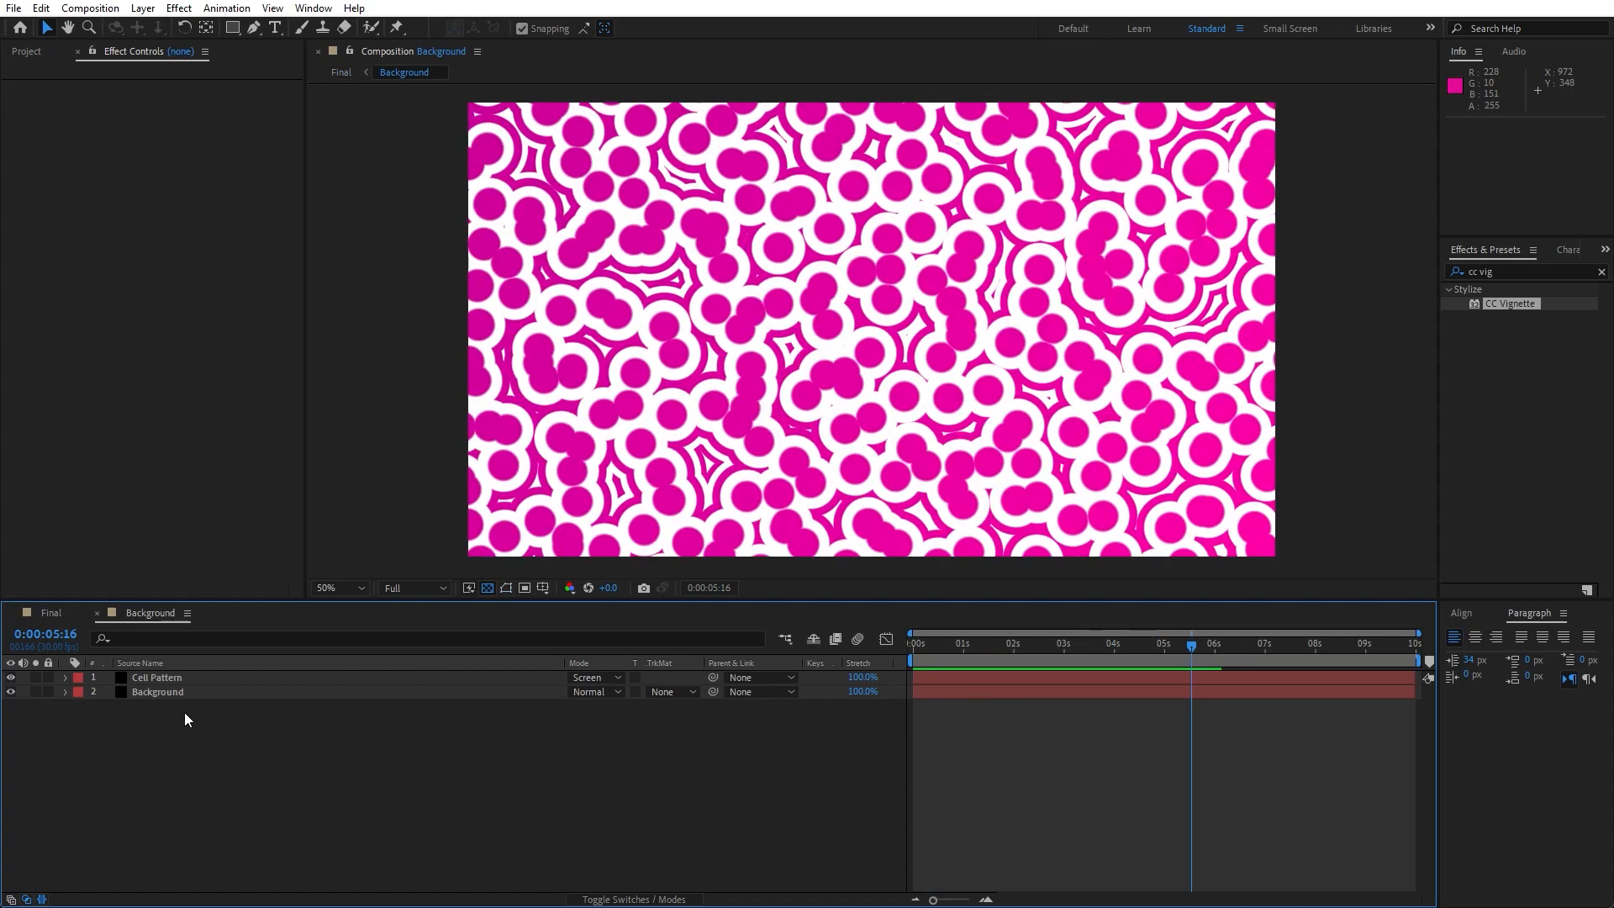
pyautogui.click(178, 676)
pyautogui.click(233, 102)
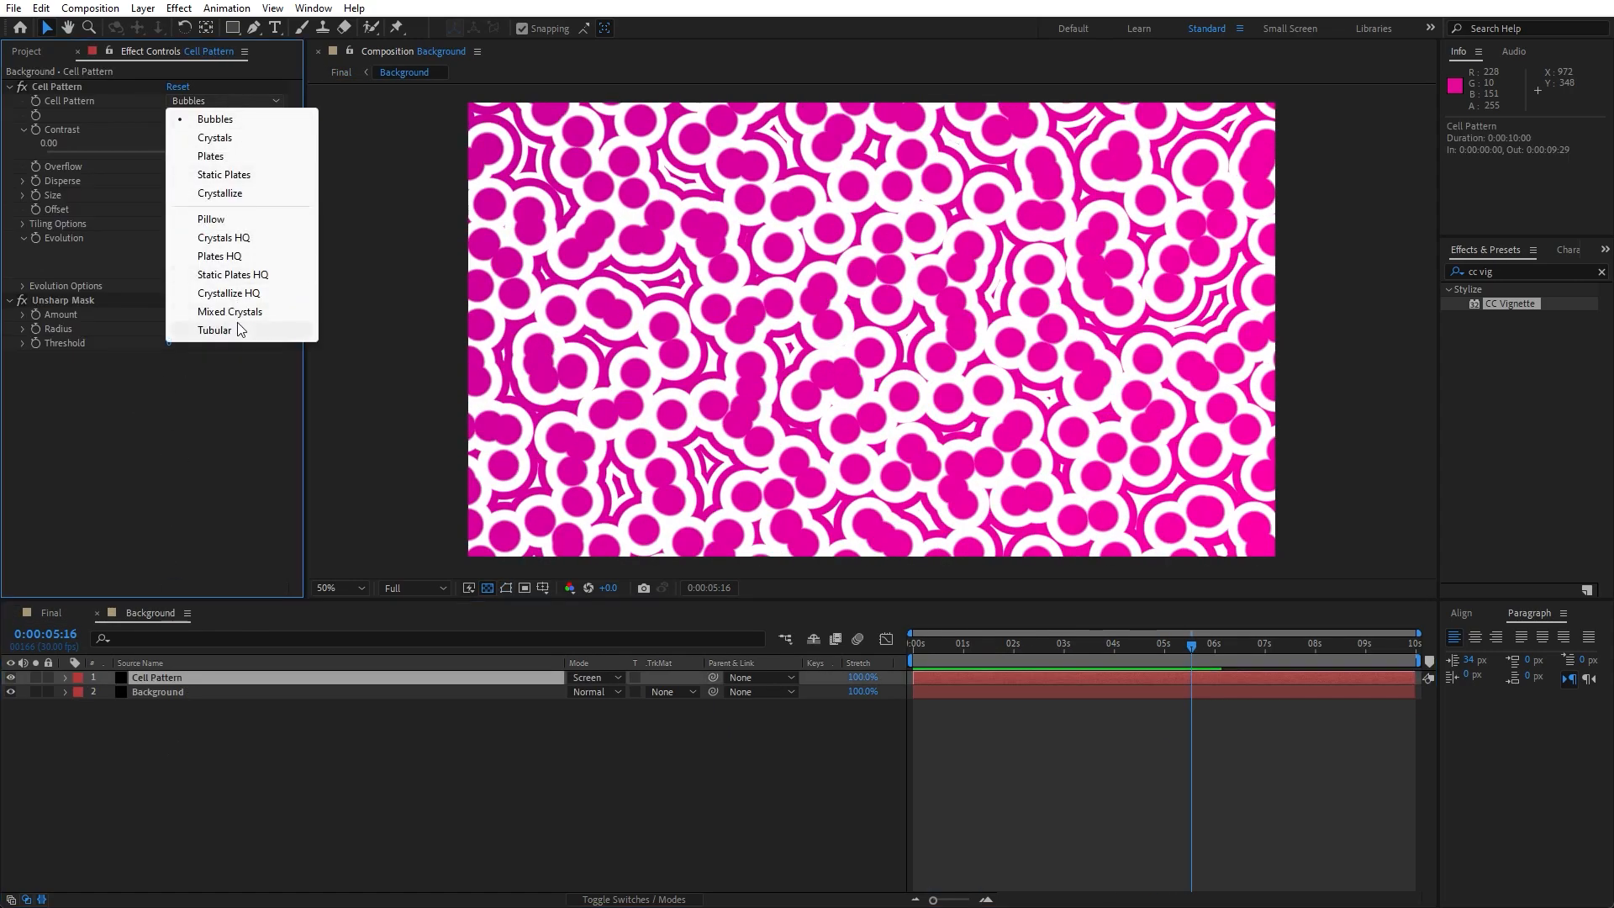
pyautogui.click(234, 330)
pyautogui.click(51, 613)
pyautogui.click(348, 790)
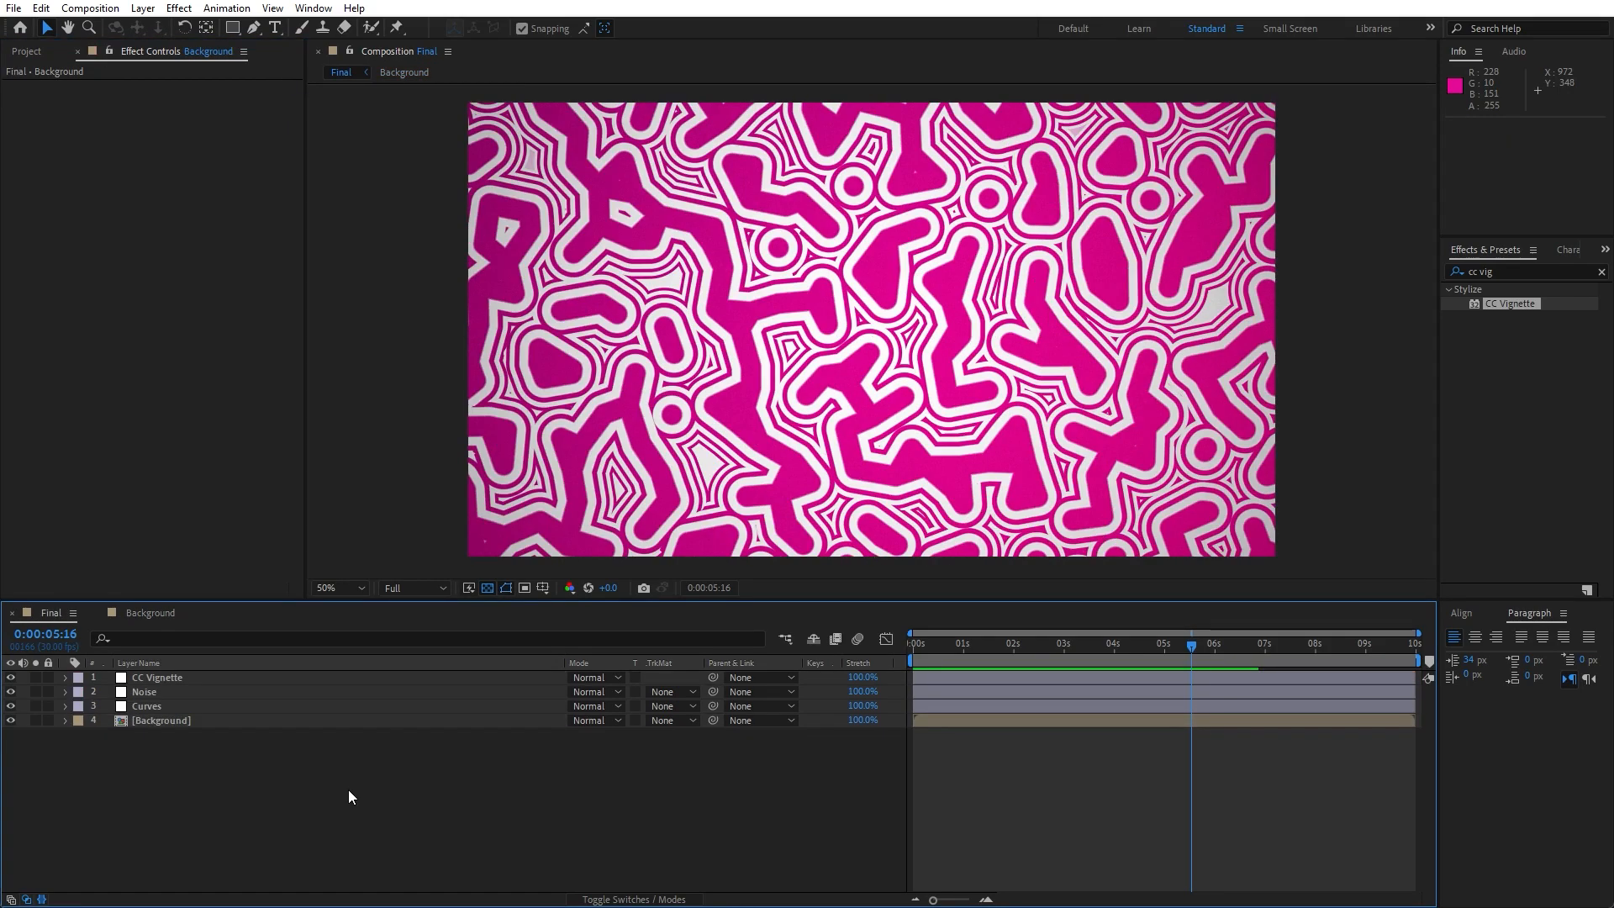
# - Play back the finished Tubular animation in the Final composition and scrub through it around 0:00:04:00 and 0:00:01:21
pyautogui.press('space')
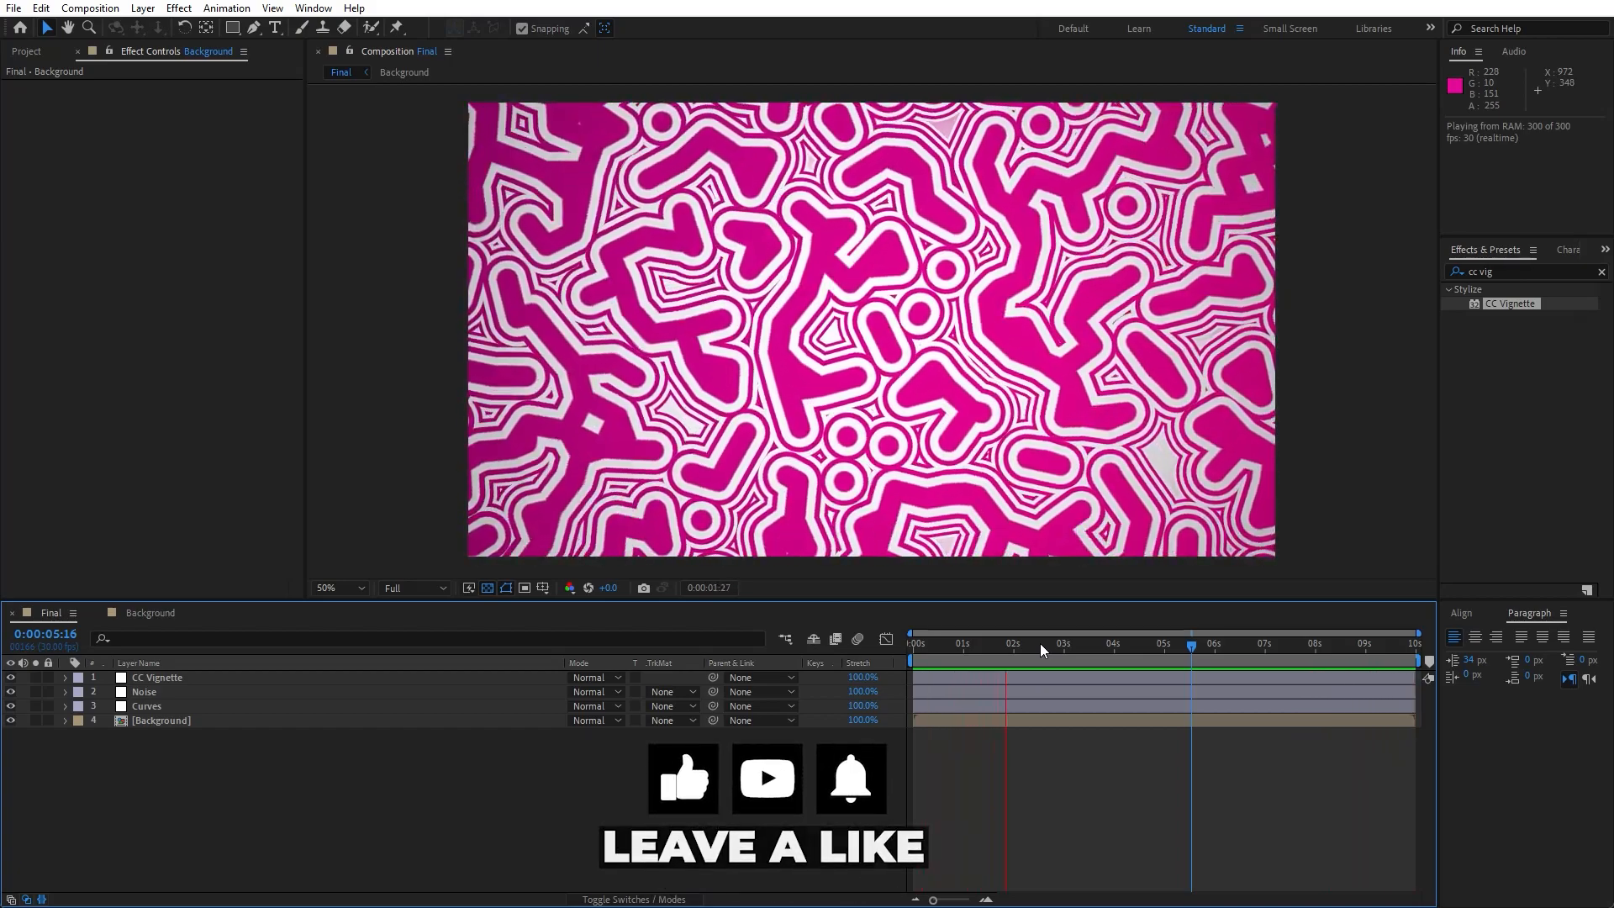
pyautogui.moveTo(1038, 644); pyautogui.dragTo(1115, 650)
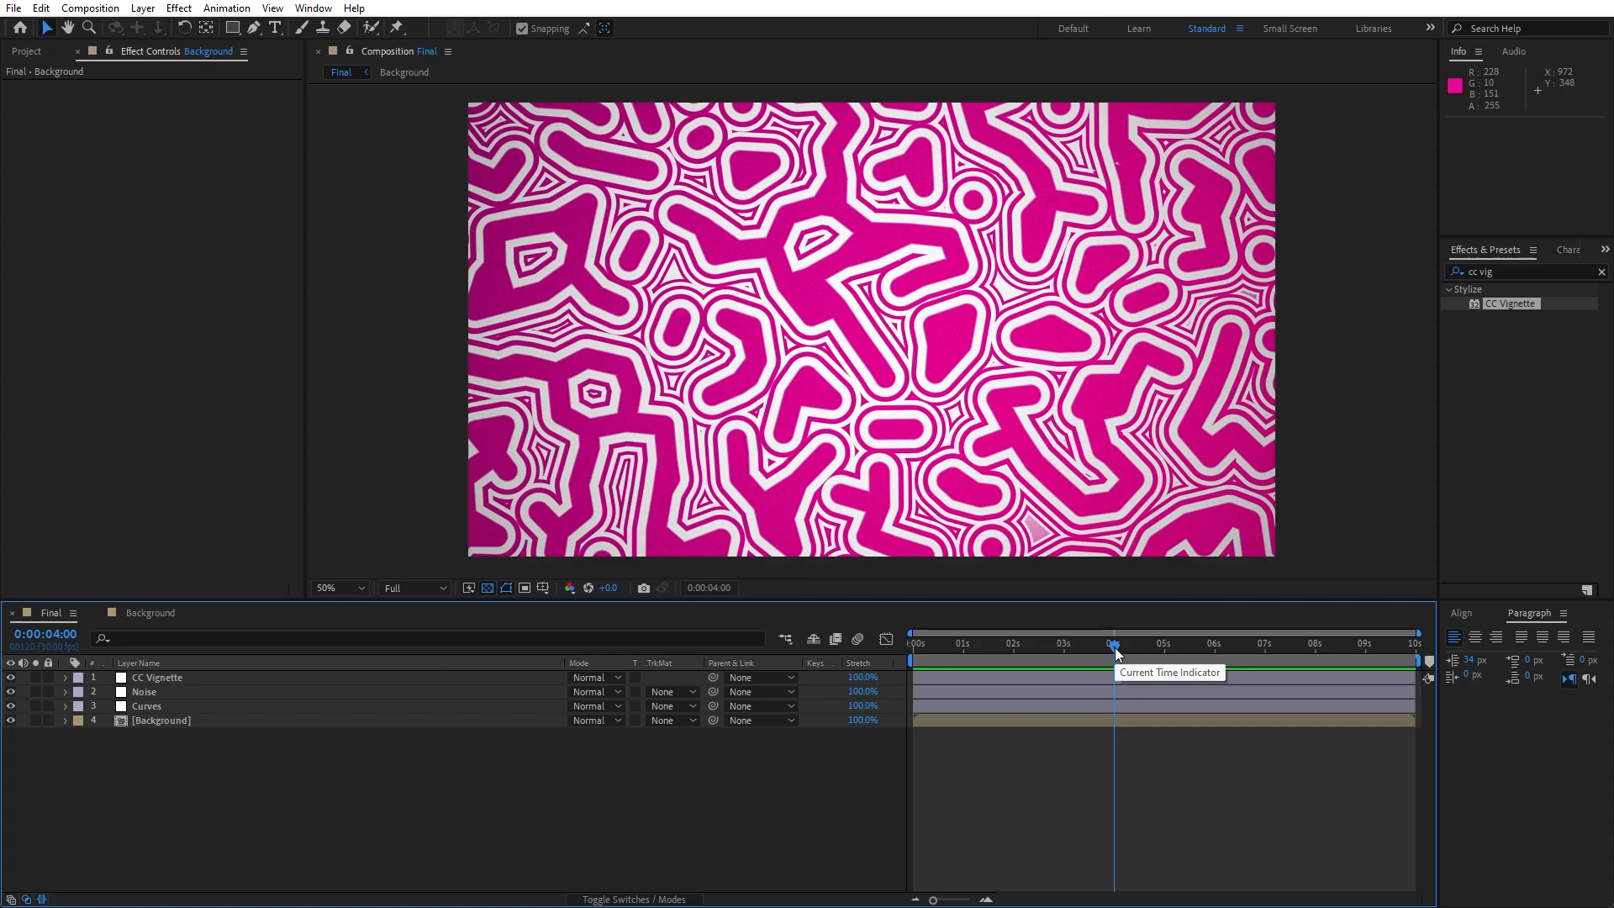
pyautogui.moveTo(1116, 652); pyautogui.dragTo(1000, 649)
pyautogui.press('space')
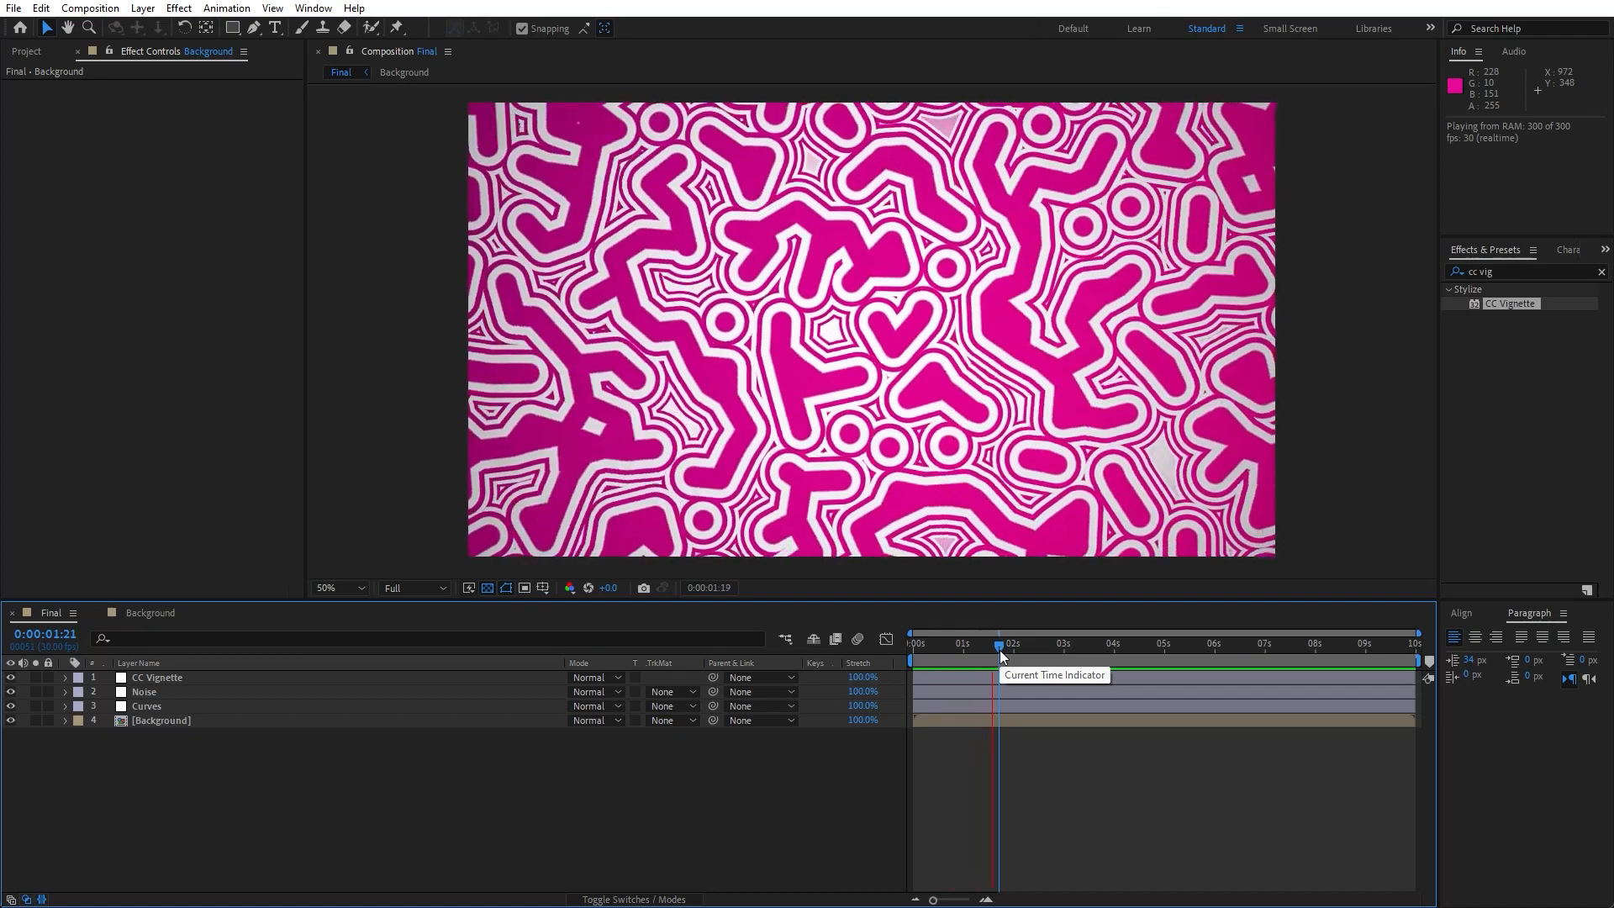